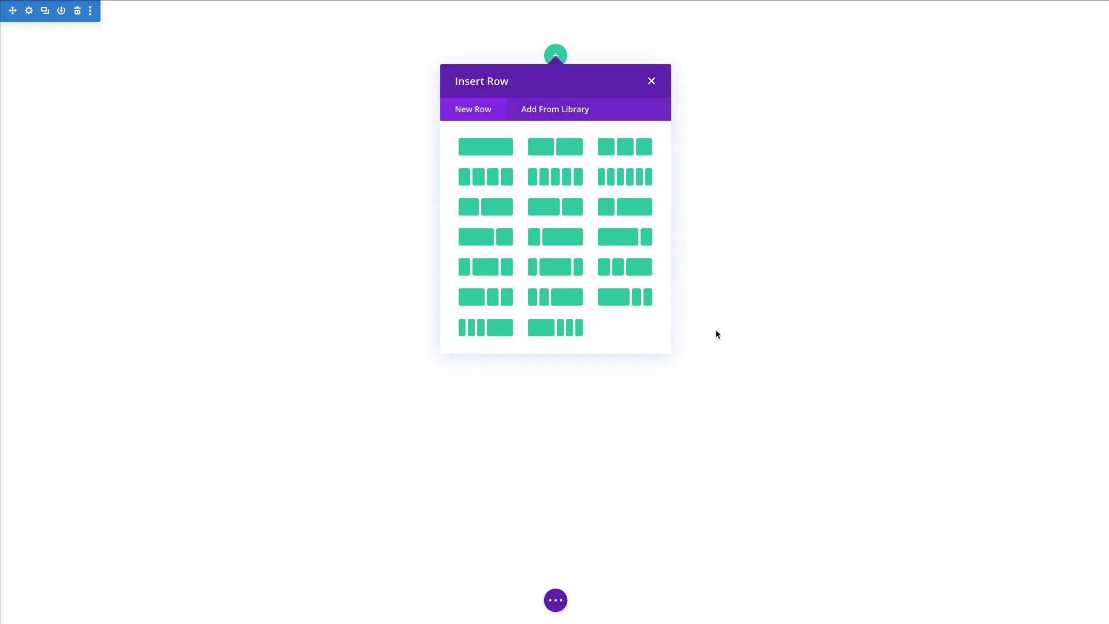
- Add a two-column row and stack three default Text modules in its right column
{"action": "left_click", "coordinate": [573, 152]}
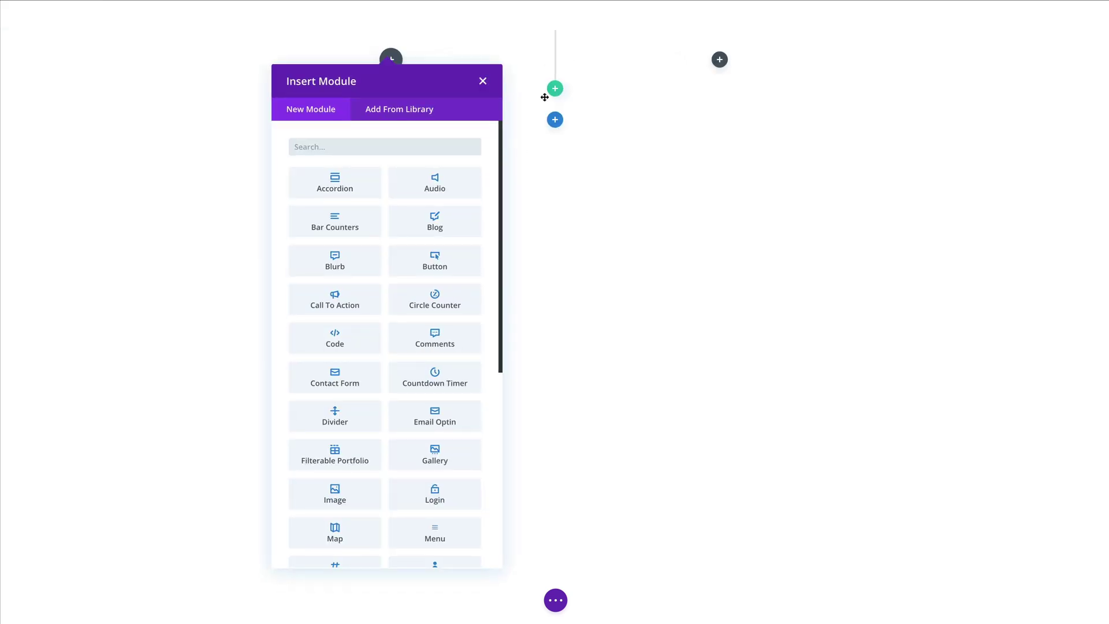
{"action": "left_click", "coordinate": [720, 60]}
{"action": "type", "text": "text"}
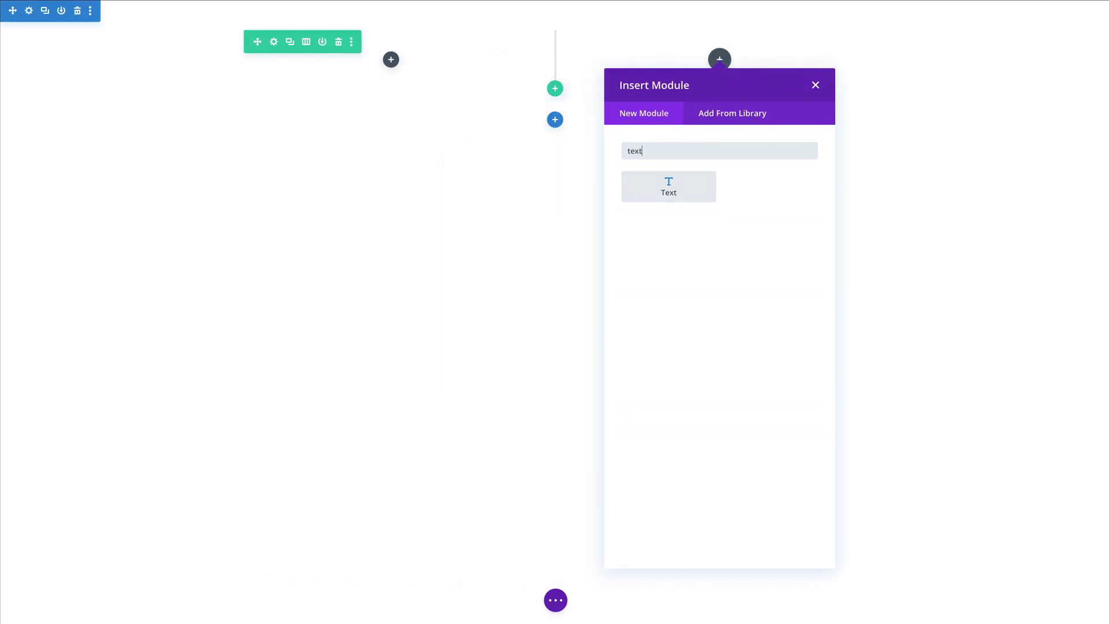
{"action": "left_click", "coordinate": [695, 185]}
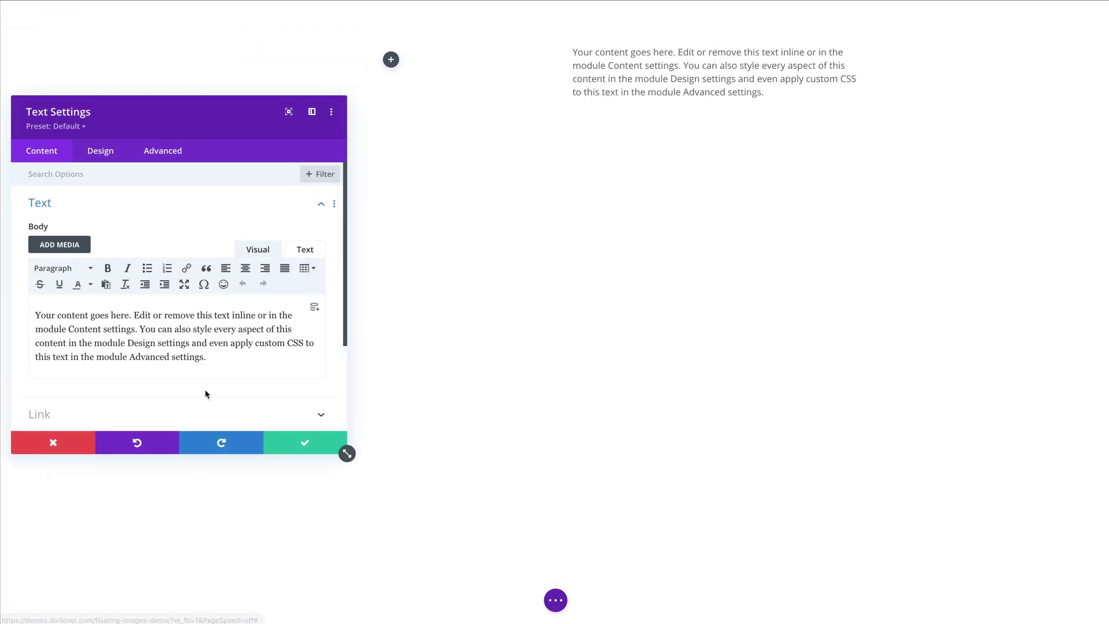
{"action": "left_click", "coordinate": [314, 440]}
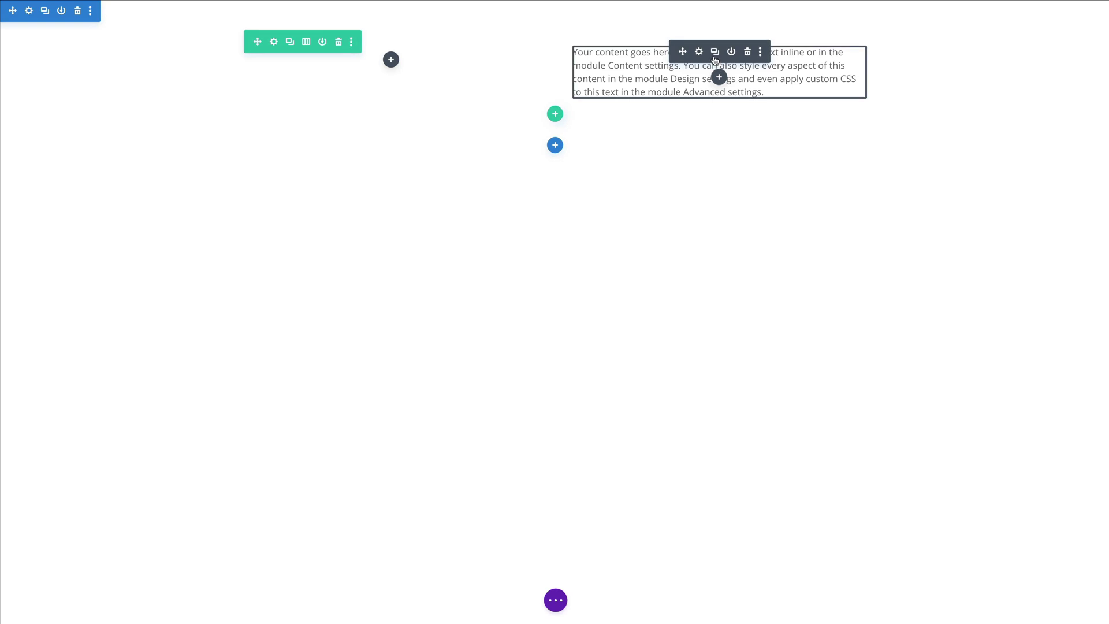
{"action": "left_click", "coordinate": [715, 52]}
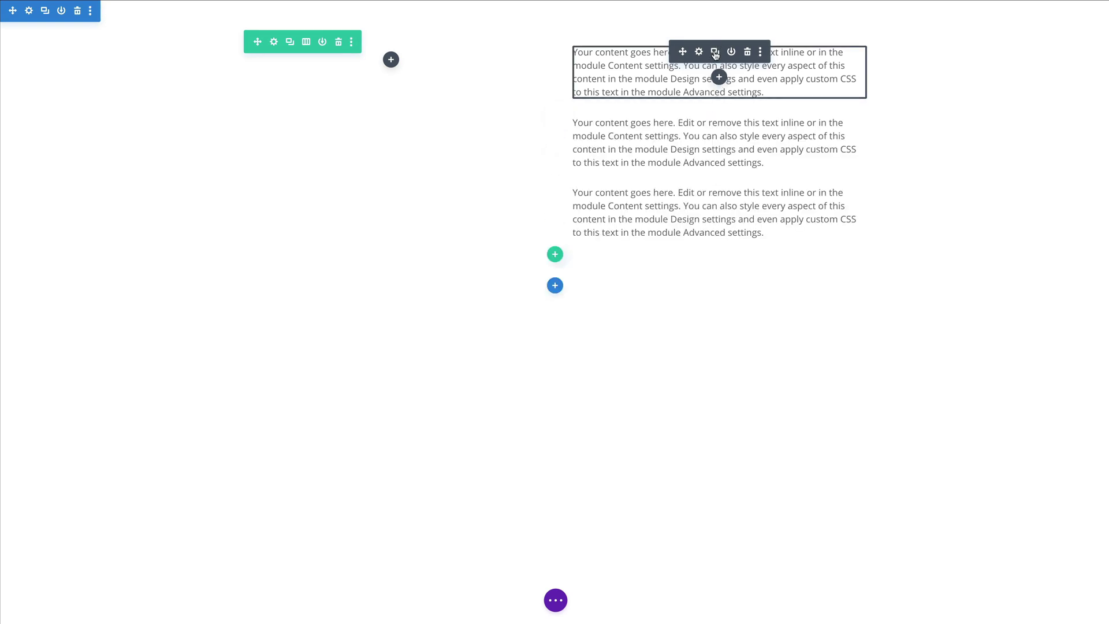
- Insert an Image module in the left column showing the optin_inner_page-2.png screenshot
{"action": "left_click", "coordinate": [391, 60]}
{"action": "type", "text": "image"}
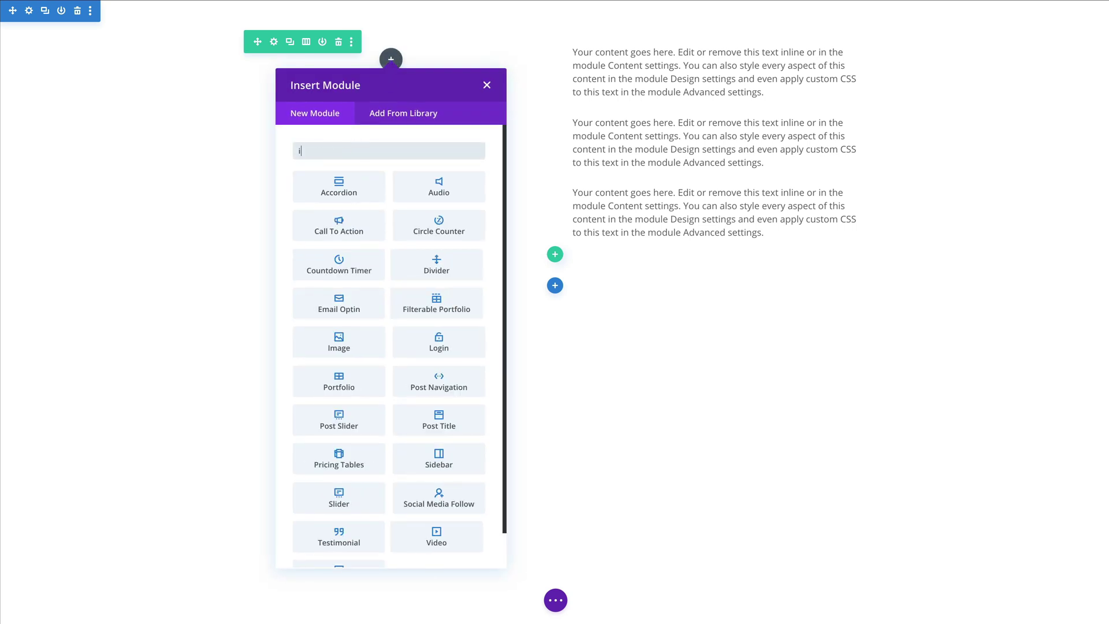
{"action": "left_click", "coordinate": [330, 193]}
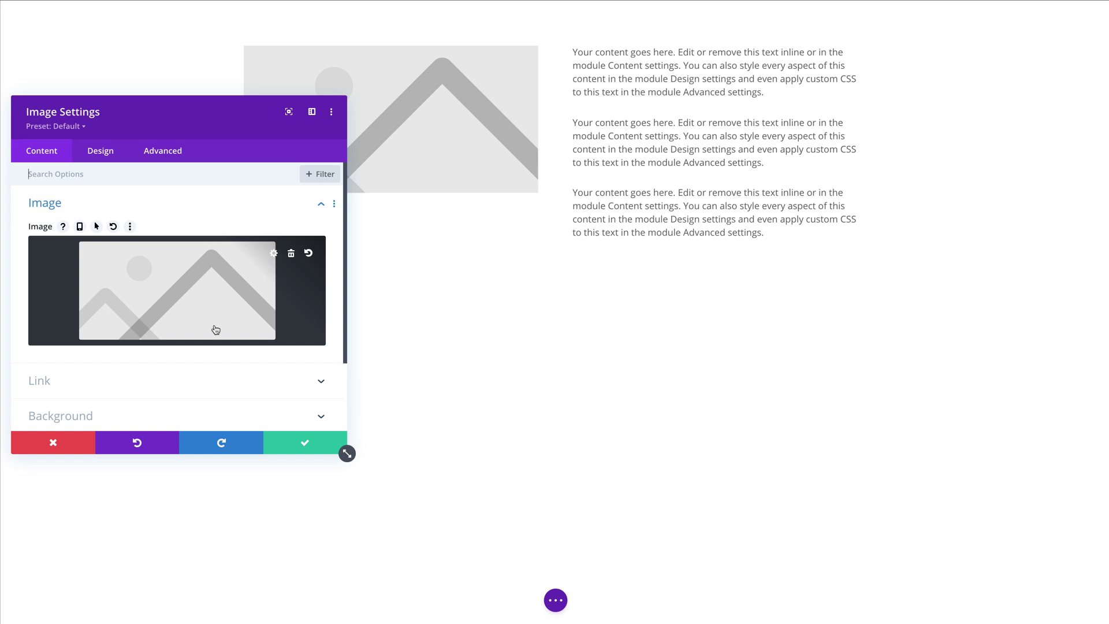
{"action": "left_click", "coordinate": [201, 312]}
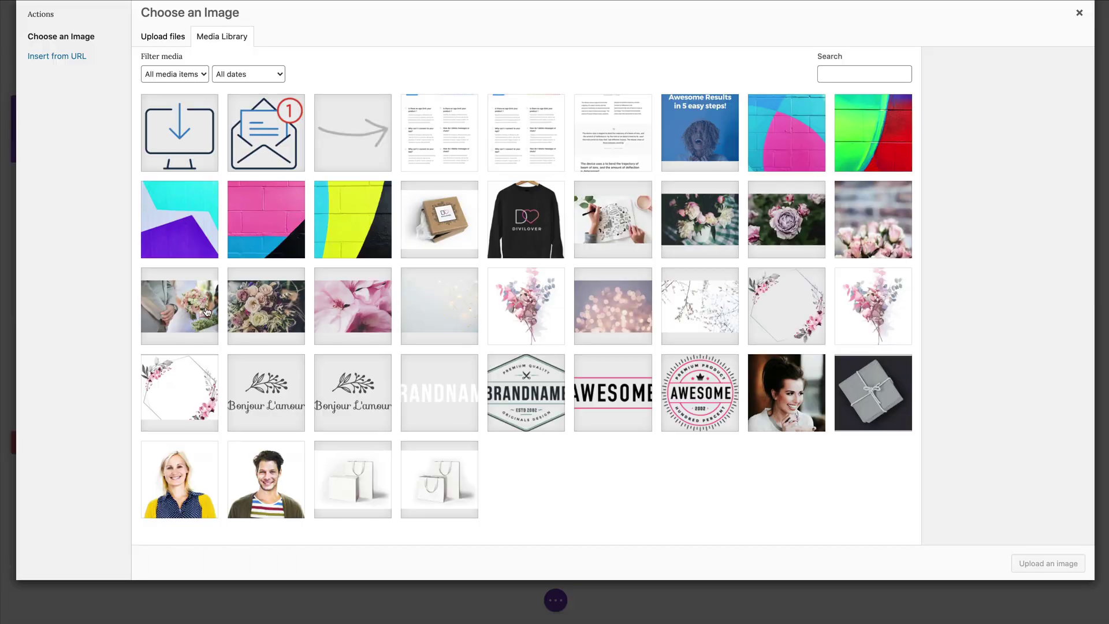
{"action": "left_click", "coordinate": [428, 134]}
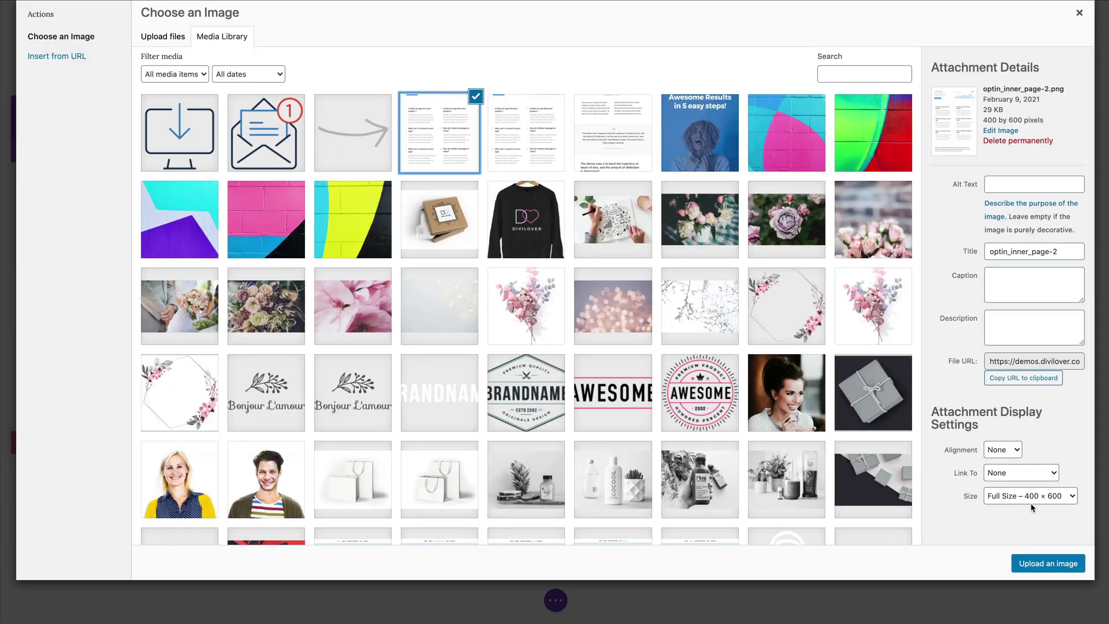
{"action": "left_click", "coordinate": [1037, 565]}
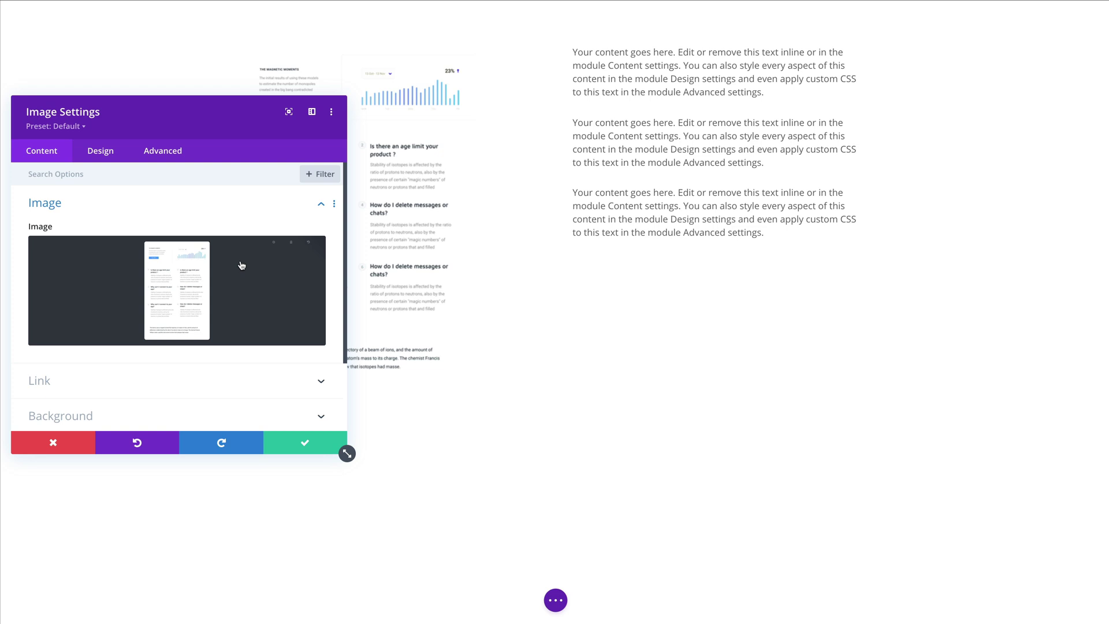
{"action": "left_click_drag", "start_coordinate": [179, 119], "coordinate": [689, 55]}
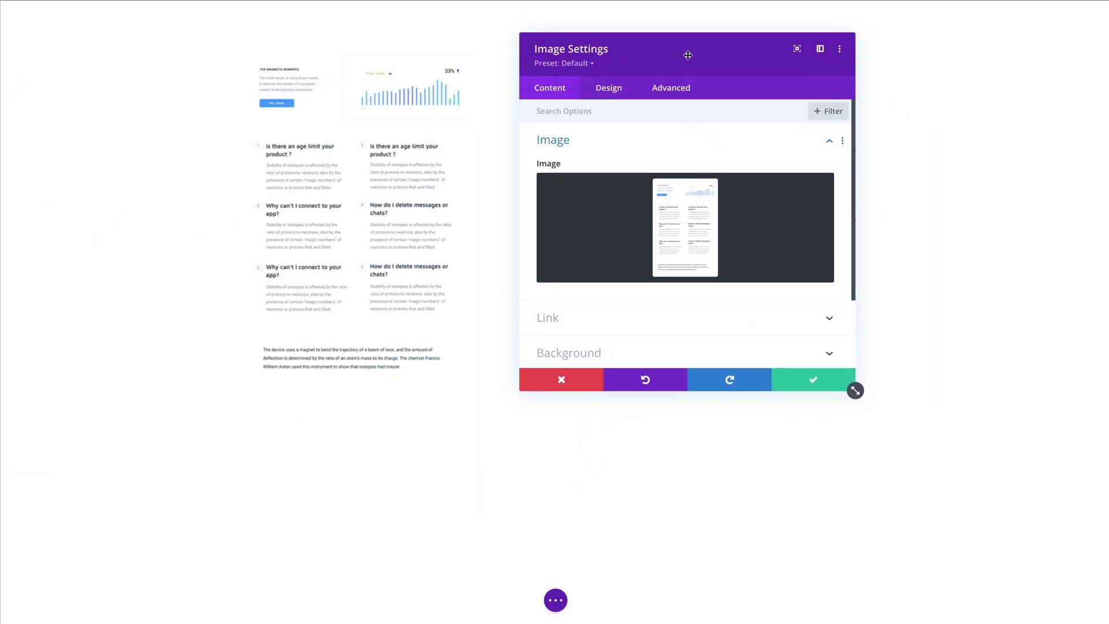
- Shrink the screenshot image to 50% width and set its module alignment to left
{"action": "left_click", "coordinate": [613, 93]}
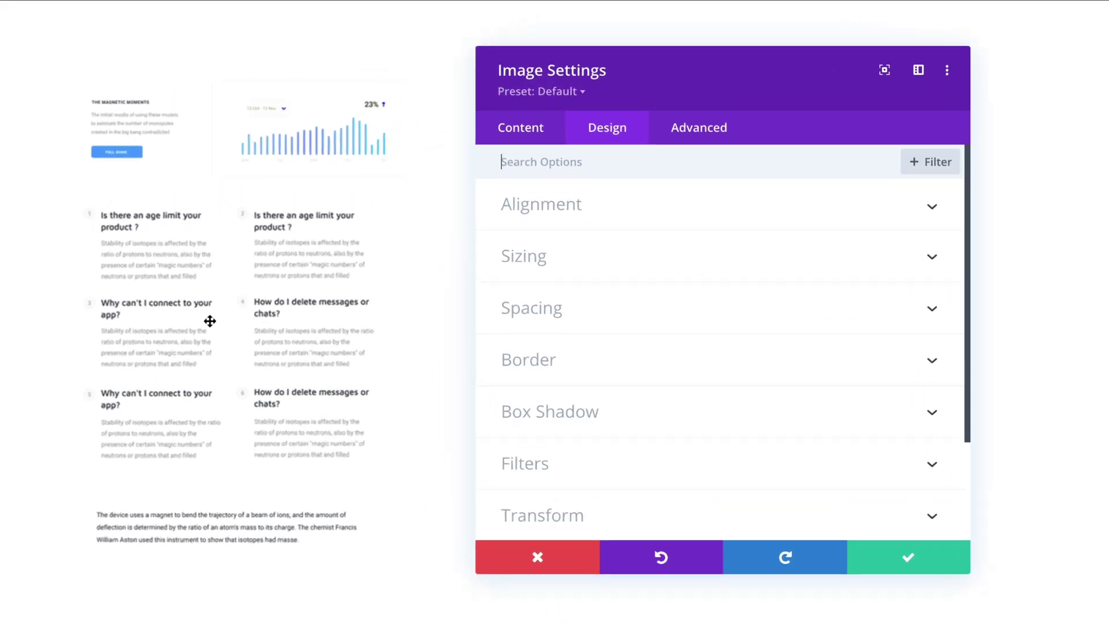
{"action": "left_click", "coordinate": [579, 269]}
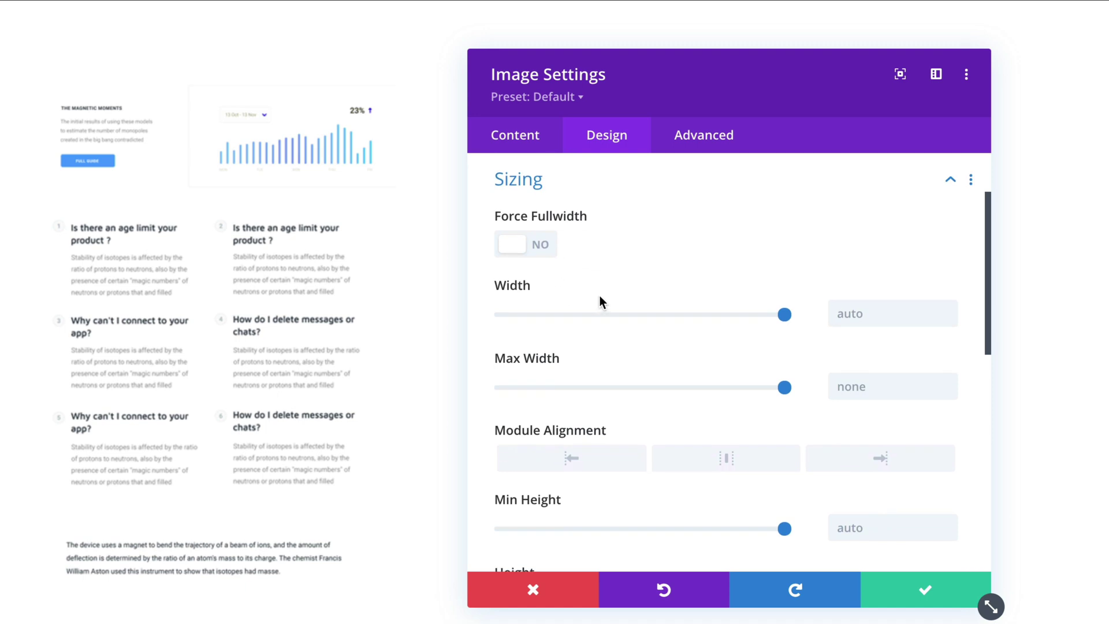
{"action": "left_click", "coordinate": [876, 318]}
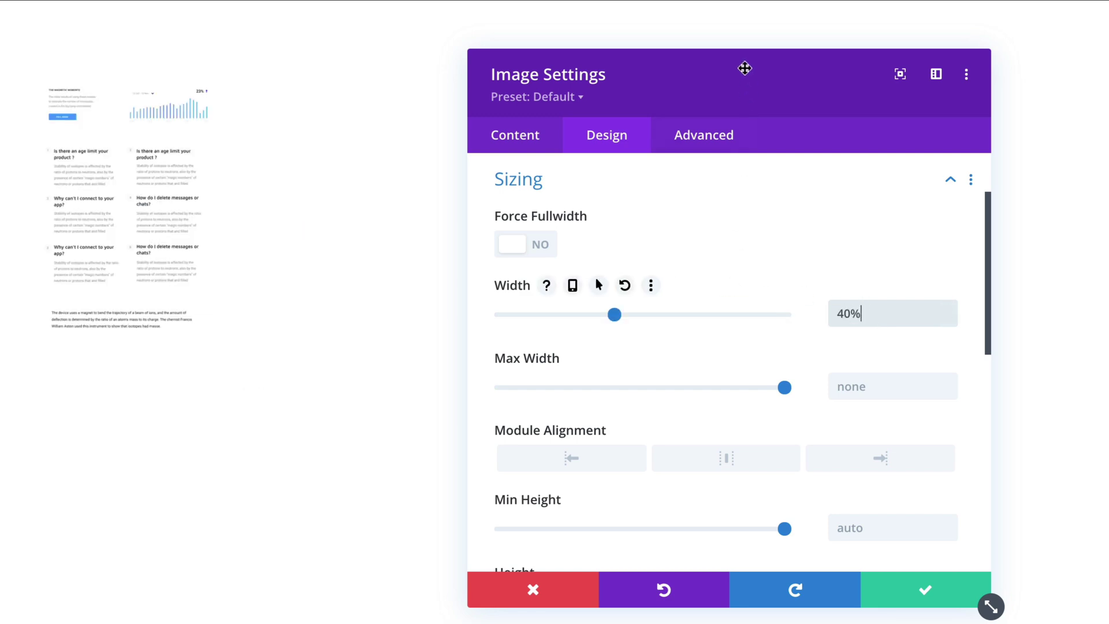
{"action": "left_click_drag", "start_coordinate": [742, 67], "coordinate": [782, 96]}
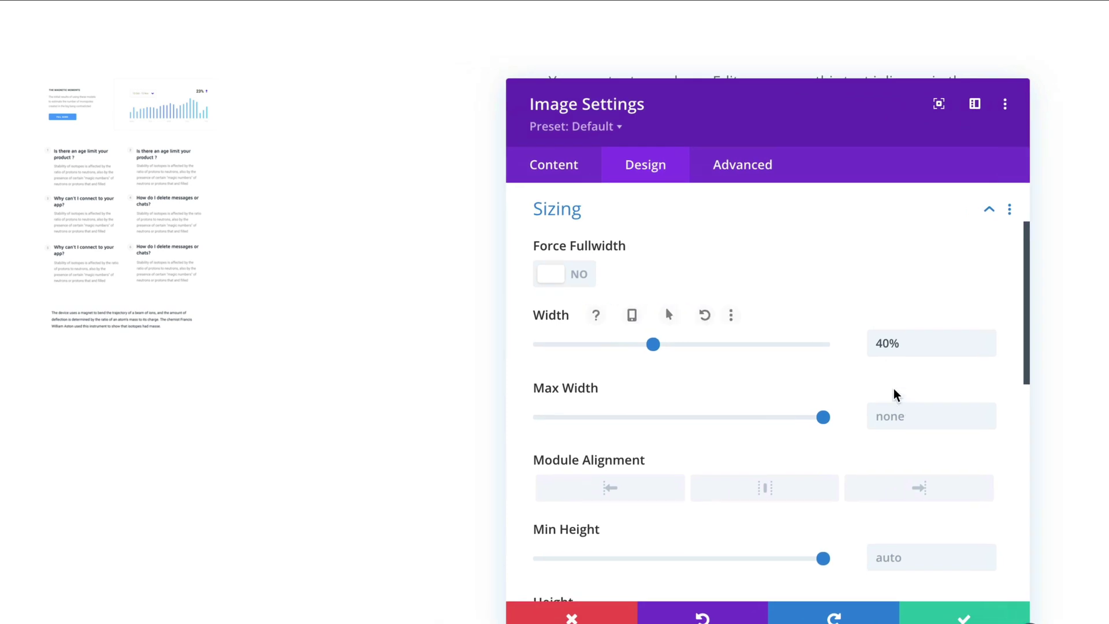
{"action": "left_click_drag", "start_coordinate": [882, 345], "coordinate": [858, 352]}
{"action": "type", "text": "5"}
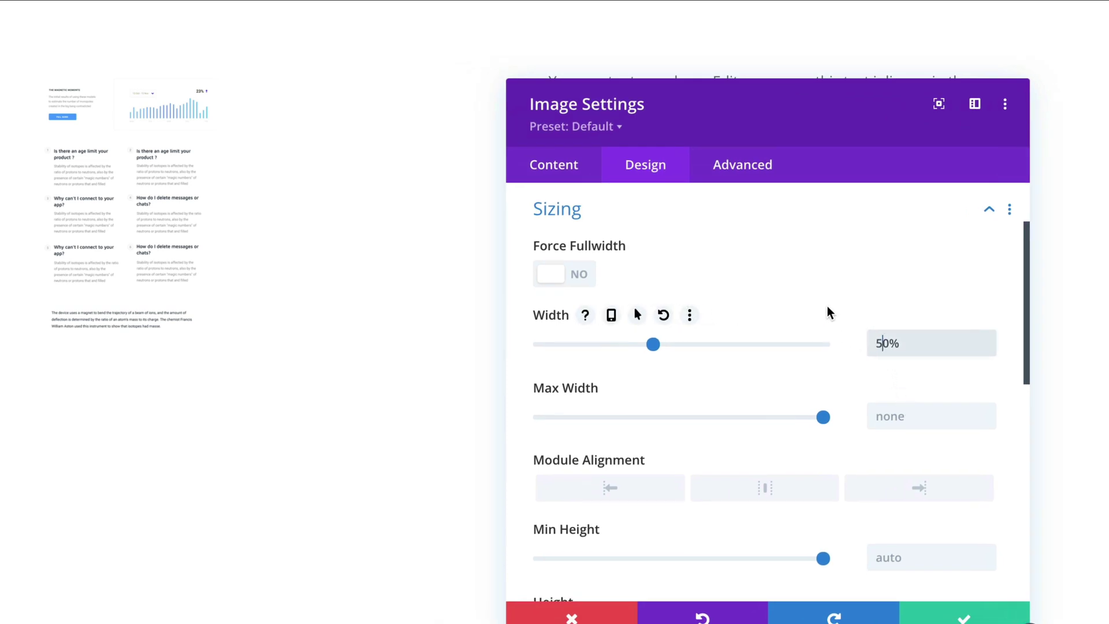
{"action": "scroll", "coordinate": [837, 327], "scroll_direction": "down", "scroll_amount": 1}
{"action": "left_click_drag", "start_coordinate": [802, 104], "coordinate": [870, 63]}
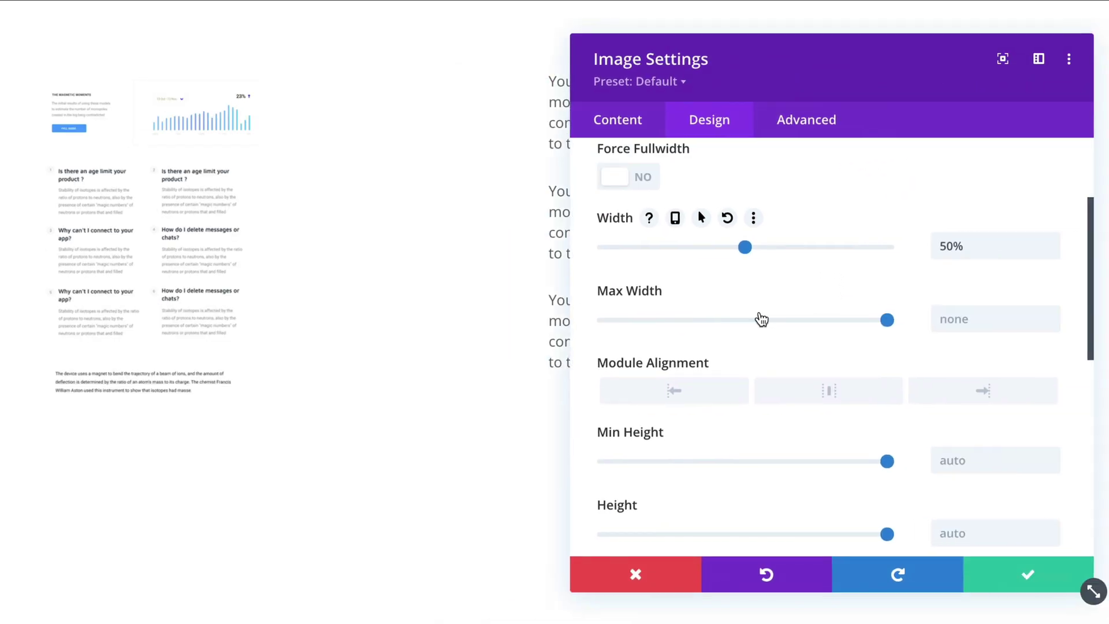
{"action": "scroll", "coordinate": [760, 319], "scroll_direction": "up", "scroll_amount": 3}
{"action": "scroll", "coordinate": [760, 317], "scroll_direction": "down", "scroll_amount": 2}
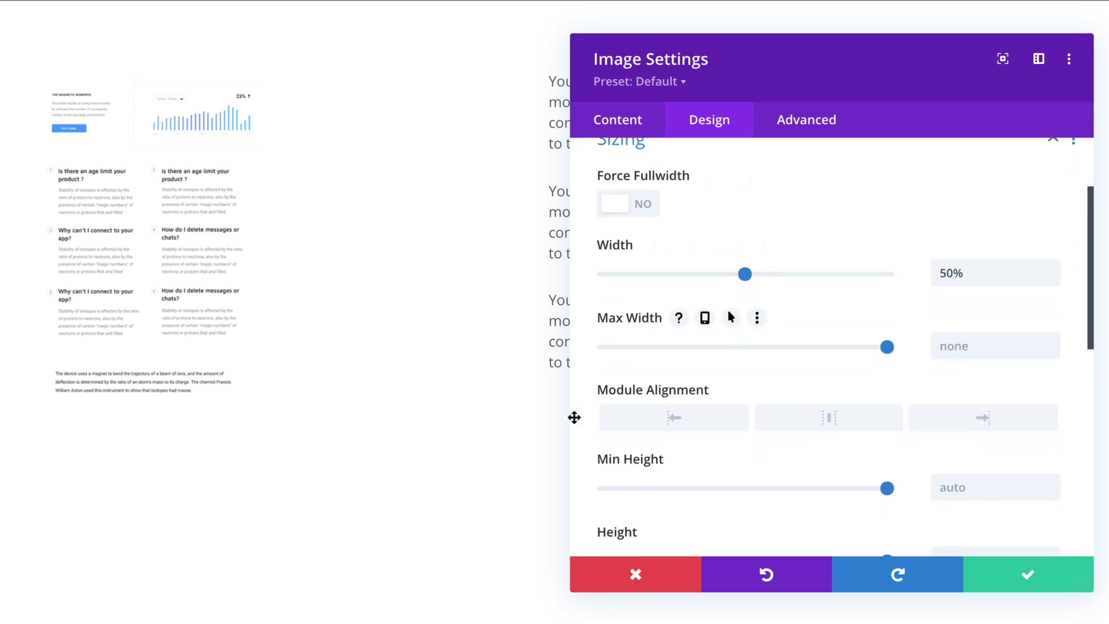
{"action": "left_click", "coordinate": [676, 422]}
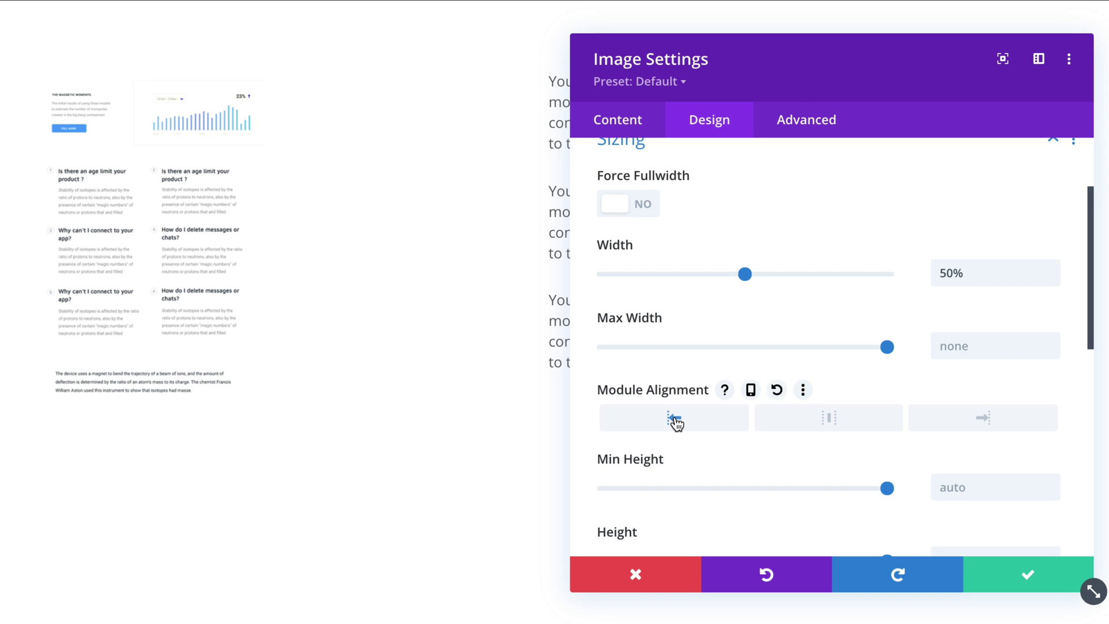
{"action": "scroll", "coordinate": [793, 170], "scroll_direction": "up", "scroll_amount": 3}
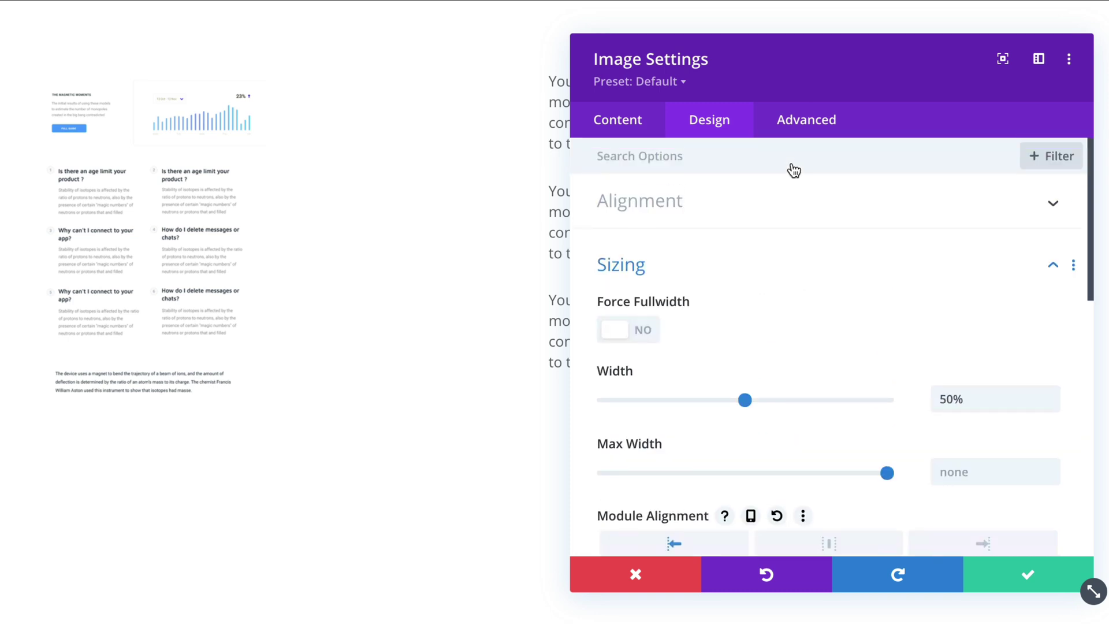
- Round all four corners of the image with a small border radius
{"action": "left_click", "coordinate": [758, 274]}
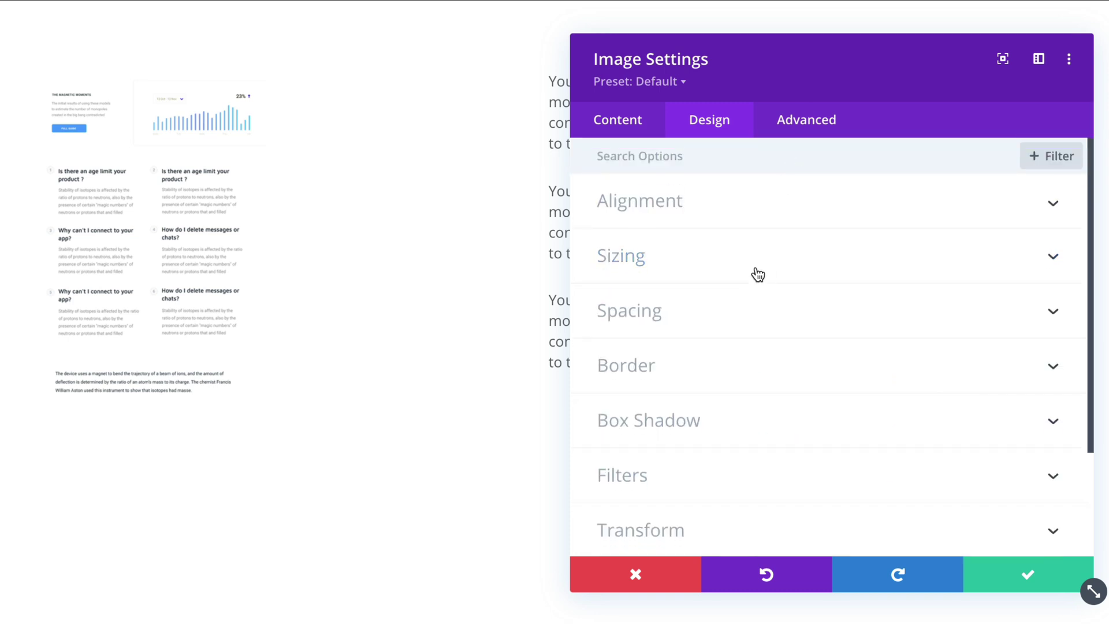
{"action": "left_click", "coordinate": [698, 370]}
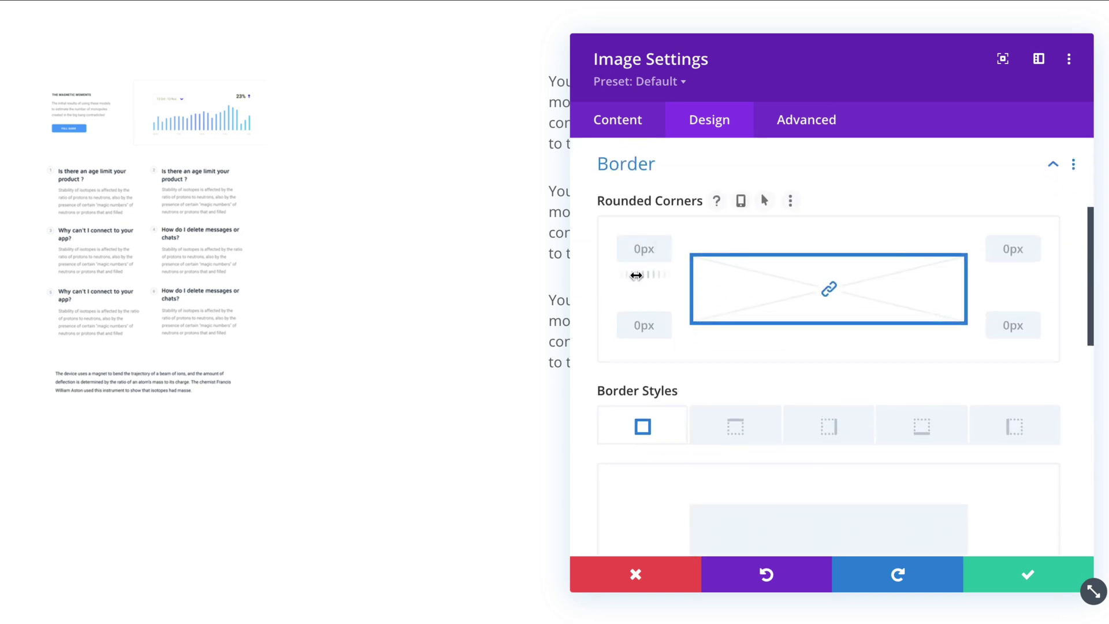
{"action": "left_click_drag", "start_coordinate": [639, 276], "coordinate": [635, 274]}
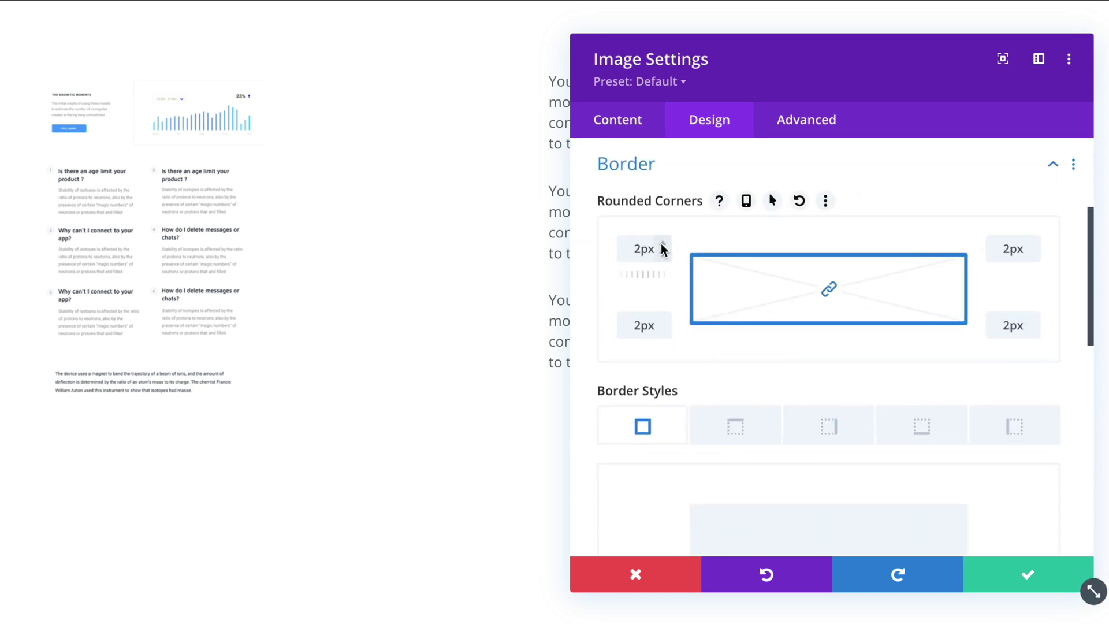
{"action": "left_click", "coordinate": [663, 245]}
{"action": "left_click", "coordinate": [662, 245]}
{"action": "left_click", "coordinate": [662, 244]}
{"action": "scroll", "coordinate": [681, 296], "scroll_direction": "down", "scroll_amount": 7}
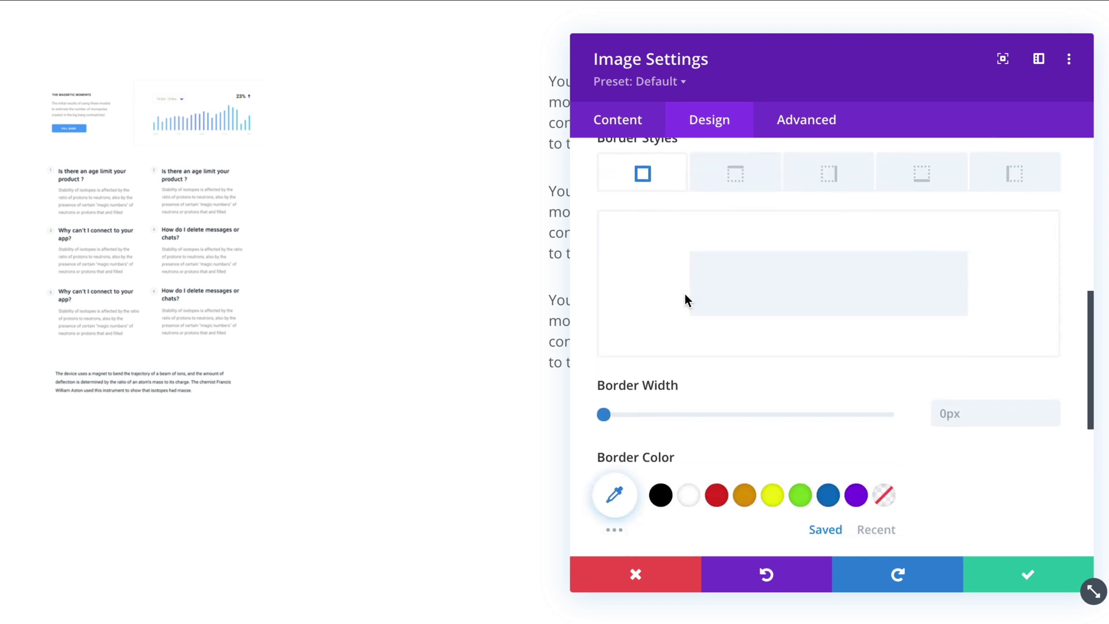
{"action": "scroll", "coordinate": [684, 297], "scroll_direction": "down", "scroll_amount": 4}
{"action": "scroll", "coordinate": [685, 300], "scroll_direction": "up", "scroll_amount": 1}
- Add a box shadow with 16px vertical offset, 44px blur and rgba(0,0,0,0.15) colour
{"action": "left_click", "coordinate": [685, 309]}
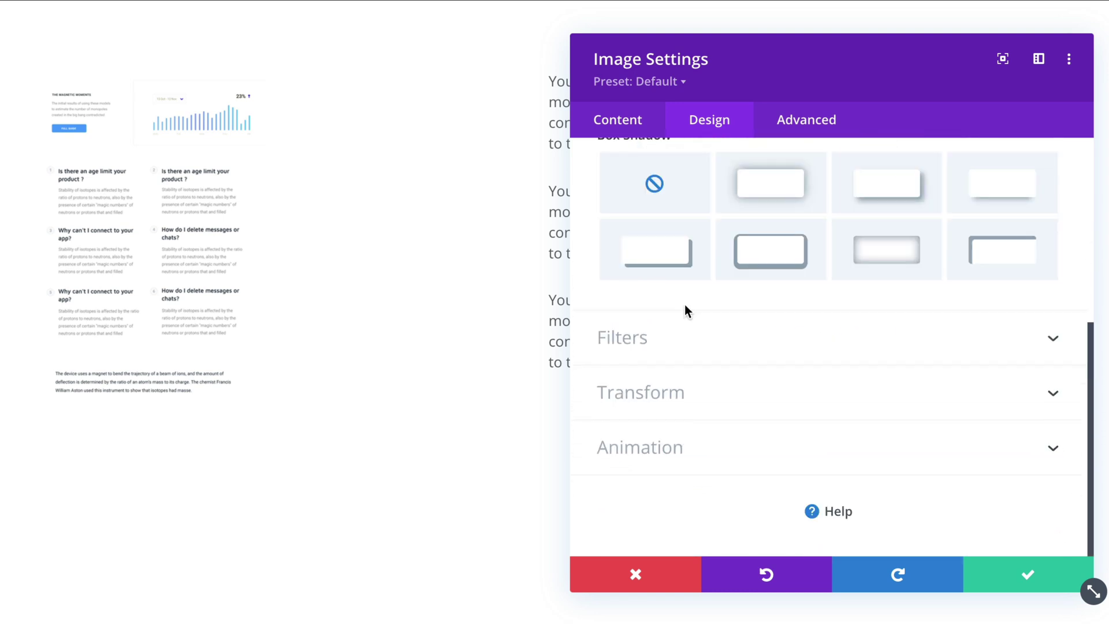
{"action": "left_click", "coordinate": [780, 250]}
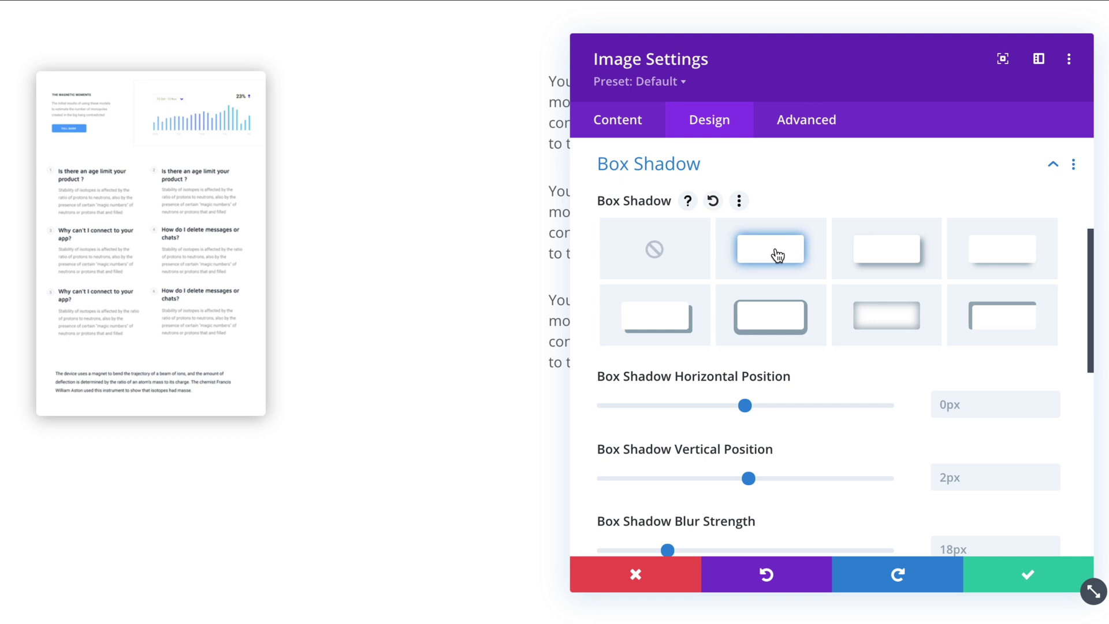
{"action": "scroll", "coordinate": [767, 402], "scroll_direction": "down", "scroll_amount": 3}
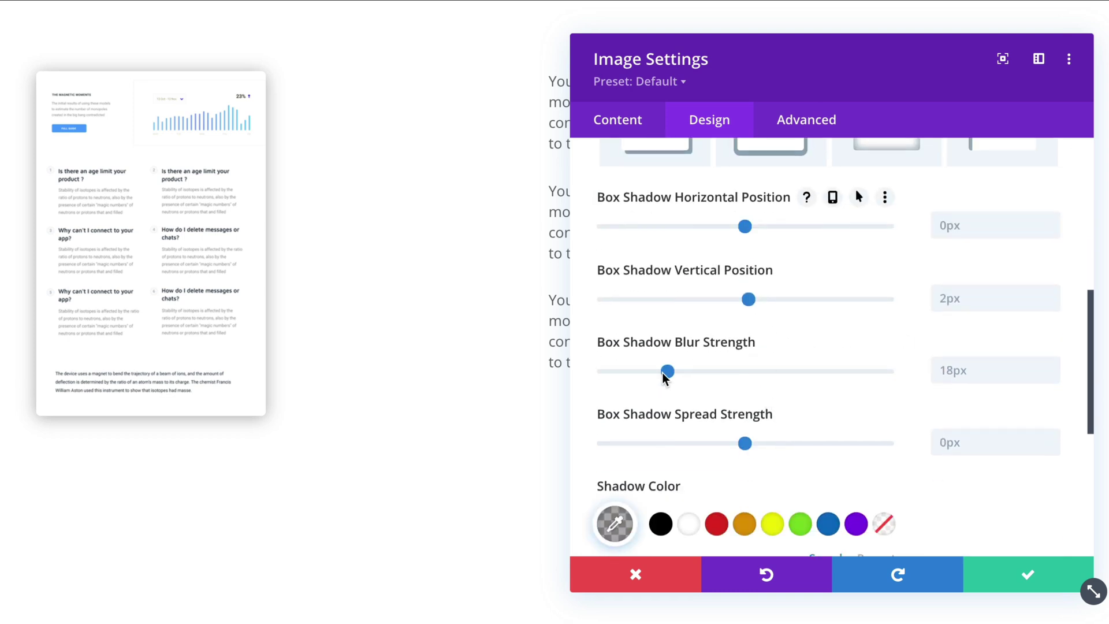
{"action": "left_click_drag", "start_coordinate": [669, 372], "coordinate": [759, 371]}
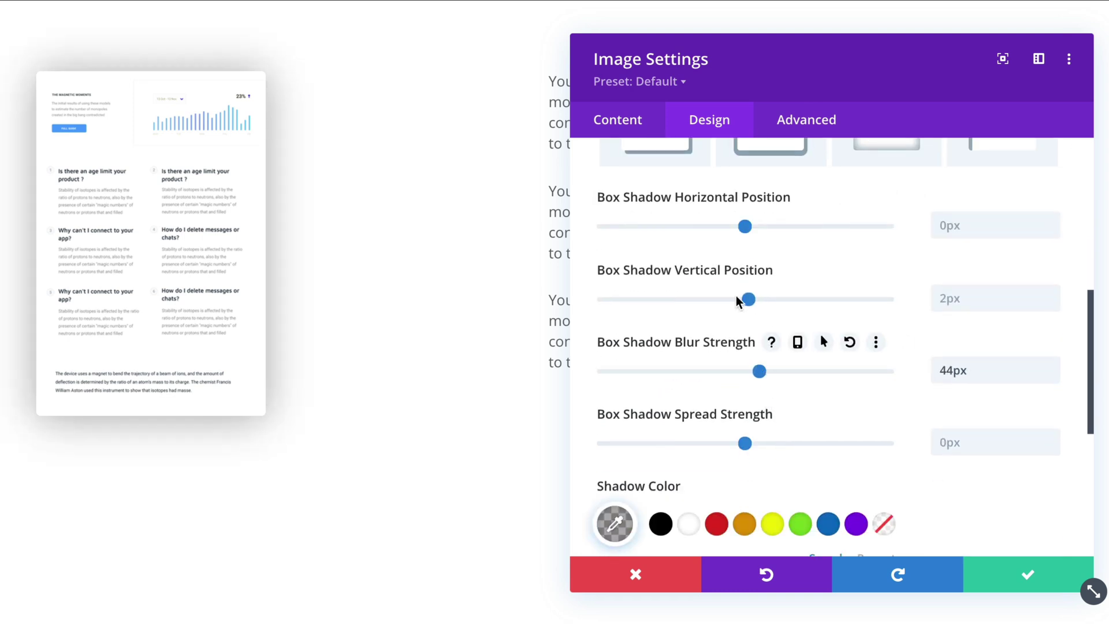
{"action": "left_click_drag", "start_coordinate": [748, 299], "coordinate": [773, 299]}
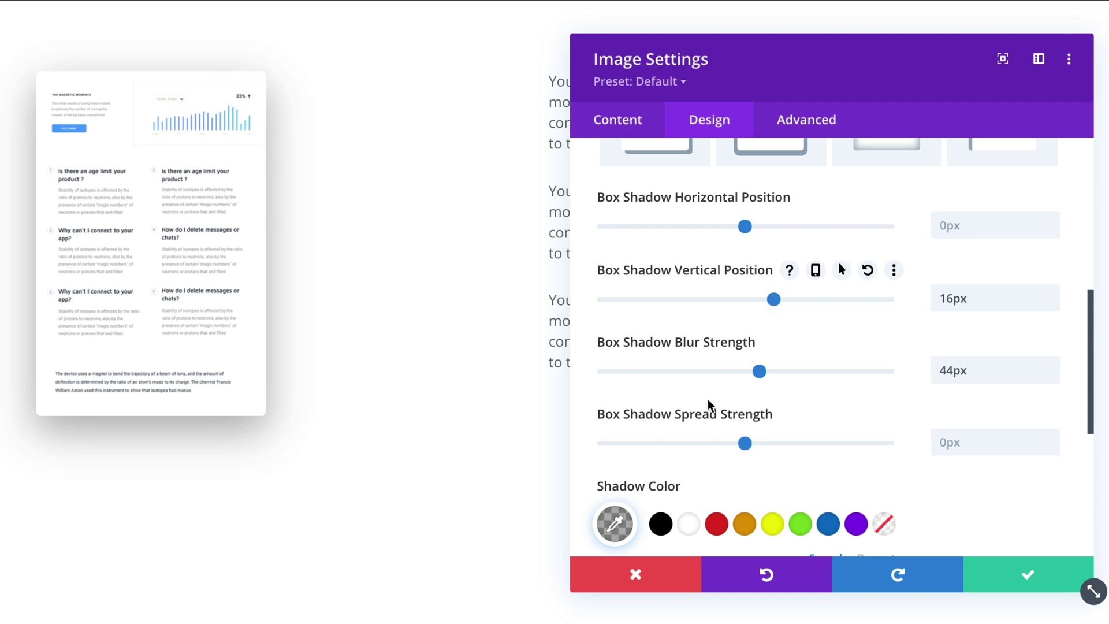
{"action": "left_click", "coordinate": [615, 523]}
{"action": "scroll", "coordinate": [746, 478], "scroll_direction": "down", "scroll_amount": 4}
{"action": "left_click_drag", "start_coordinate": [1038, 404], "coordinate": [1040, 415]}
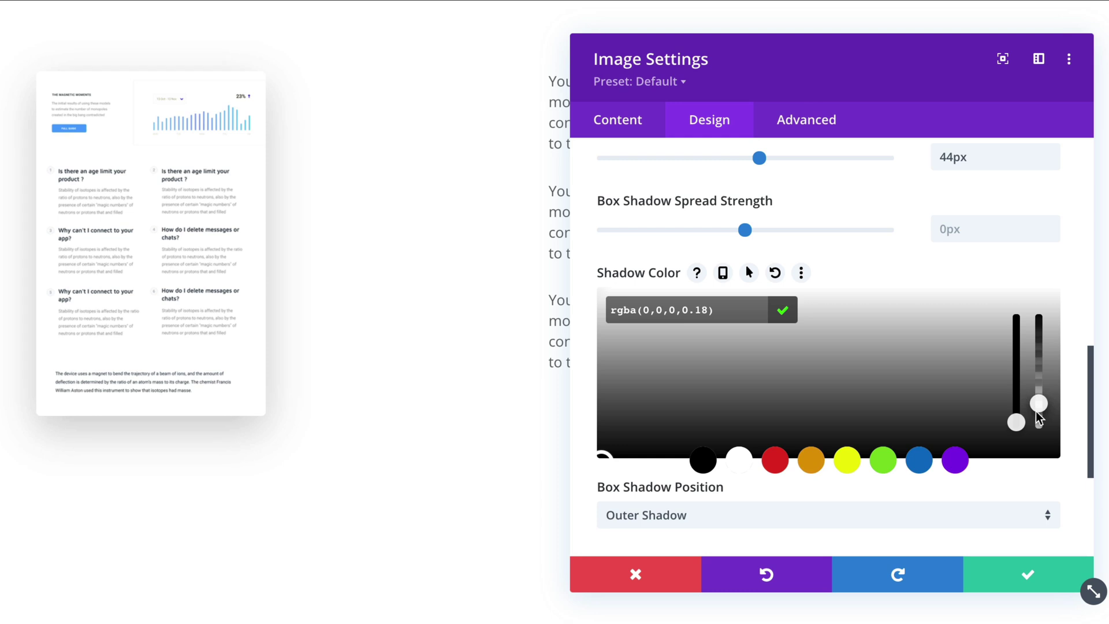
{"action": "left_click_drag", "start_coordinate": [1039, 417], "coordinate": [1039, 420]}
- Save the first image, duplicate it, and swap the copy to the Neutrons and protons article
{"action": "left_click", "coordinate": [1026, 577]}
{"action": "mouse_move", "coordinate": [129, 196]}
{"action": "left_click", "coordinate": [143, 118]}
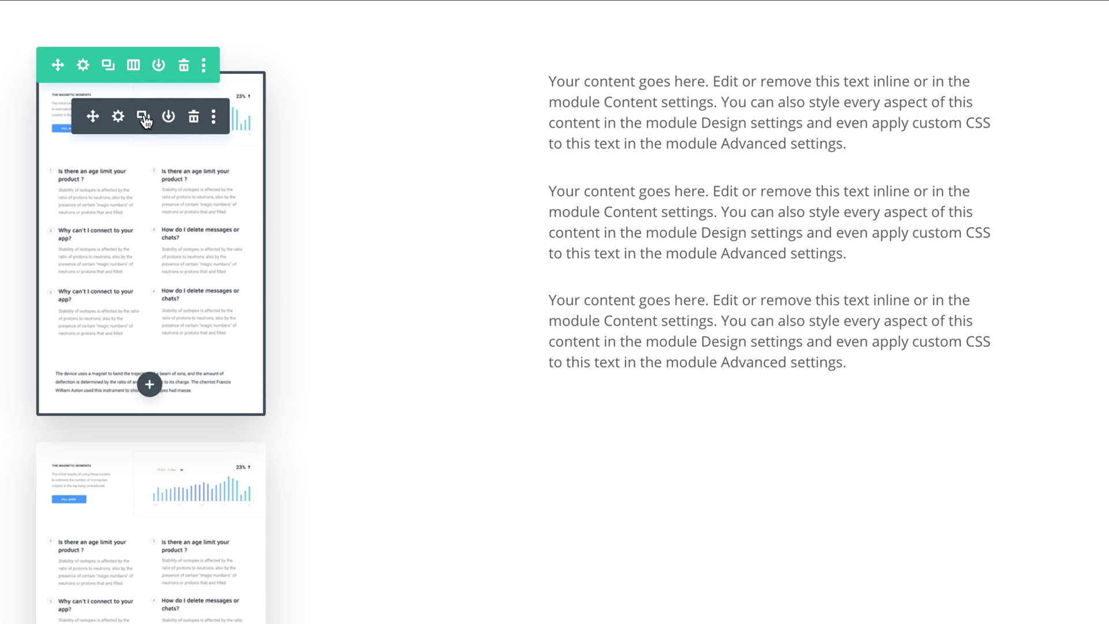
{"action": "left_click", "coordinate": [118, 487]}
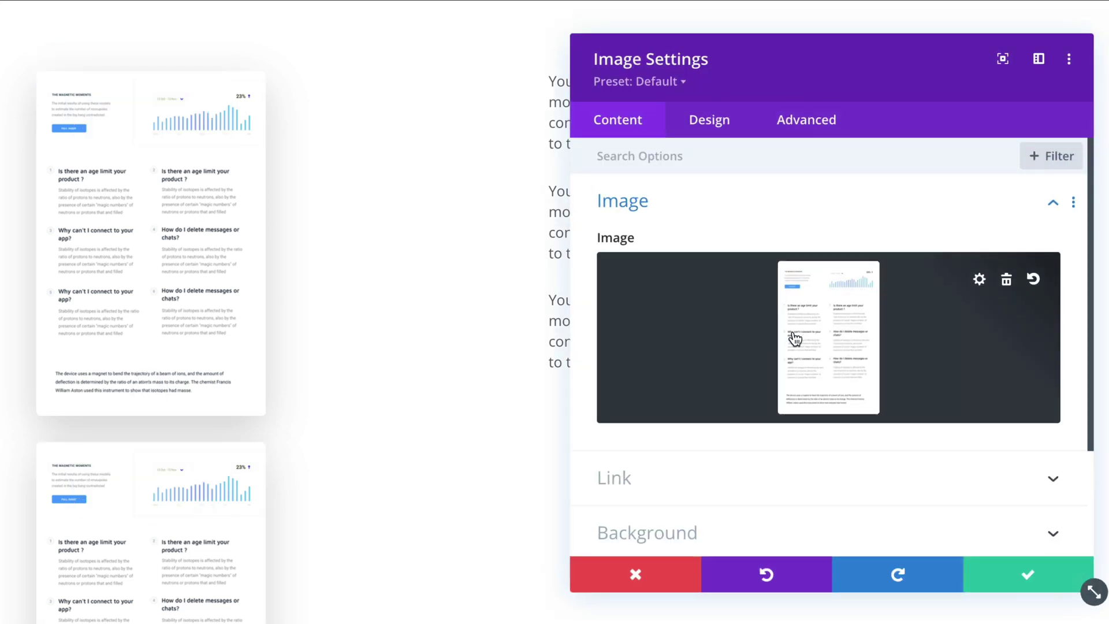
{"action": "left_click", "coordinate": [852, 348]}
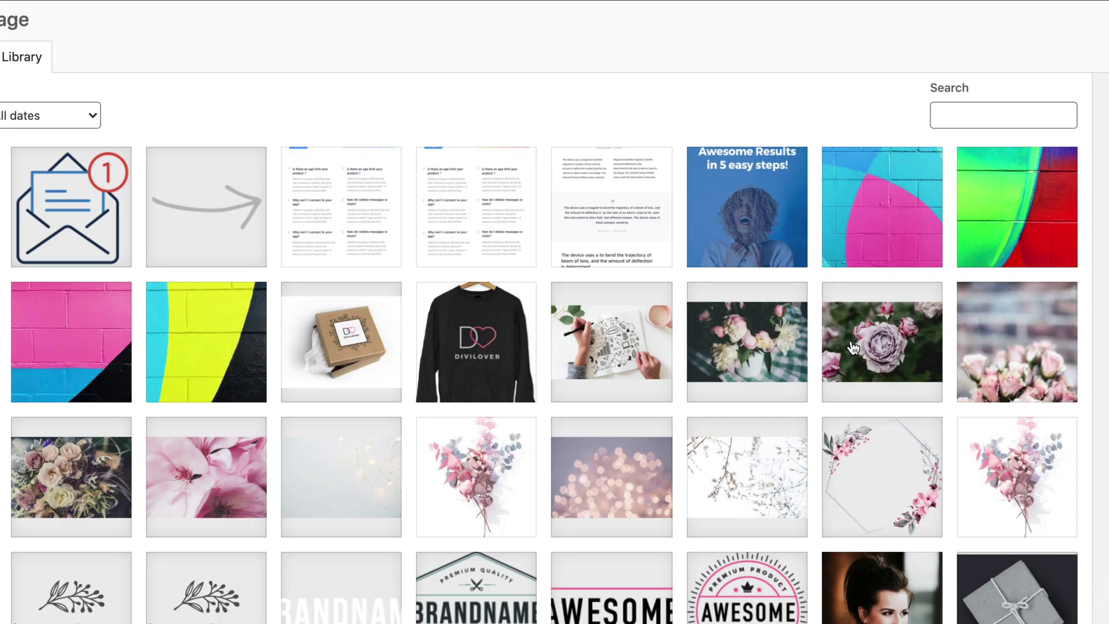
{"action": "left_click", "coordinate": [614, 202]}
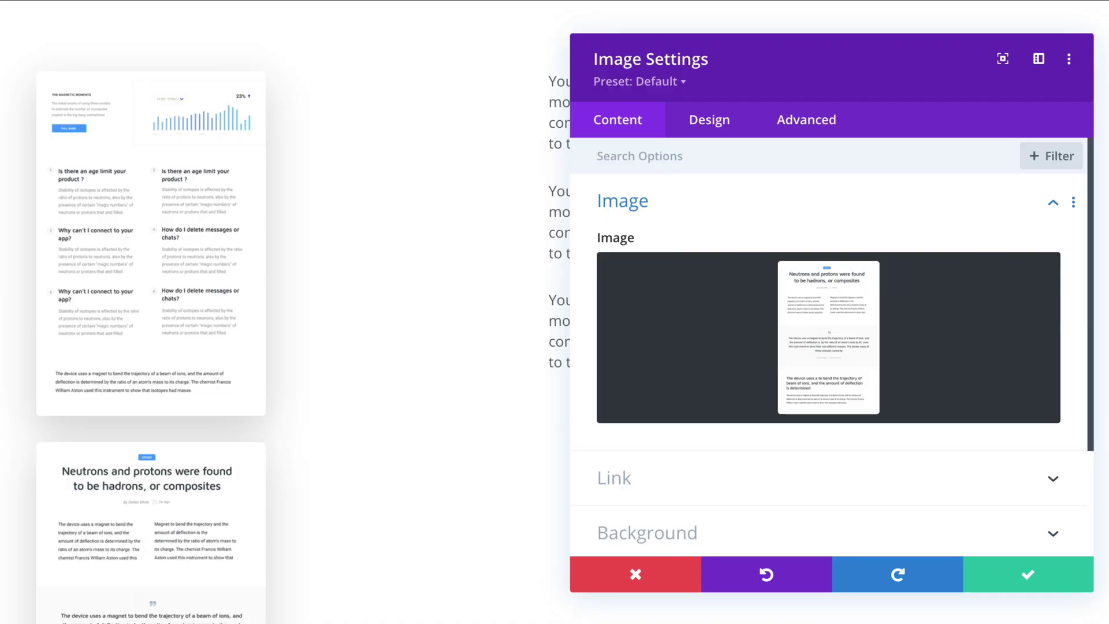
{"action": "left_click", "coordinate": [1034, 580]}
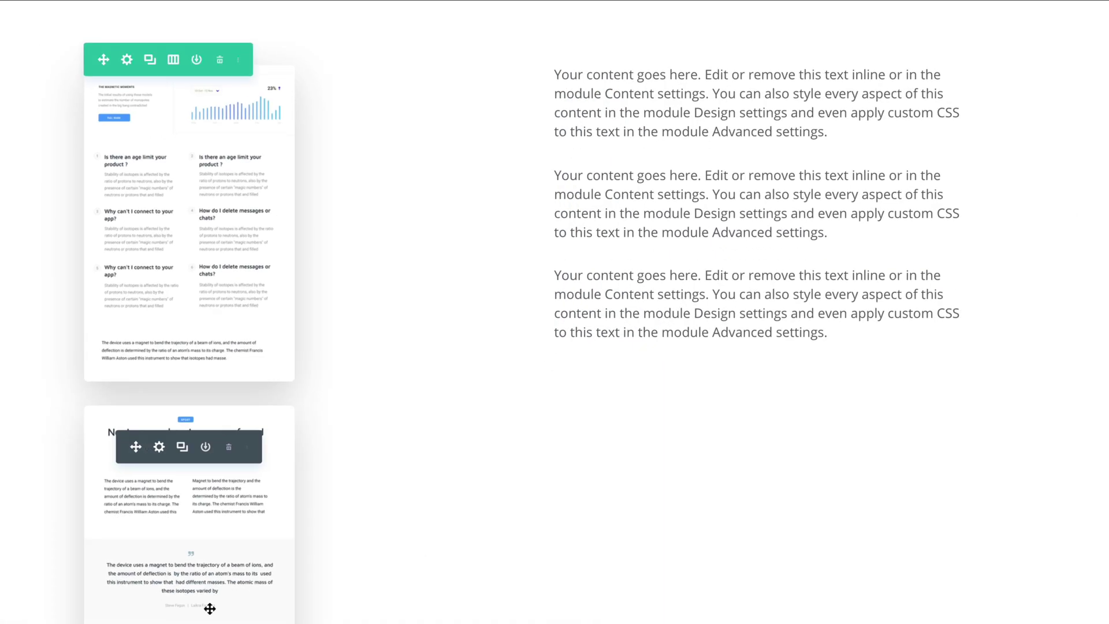
- Duplicate the image again and set the third copy to the Awesome Results poster
{"action": "left_click", "coordinate": [312, 312]}
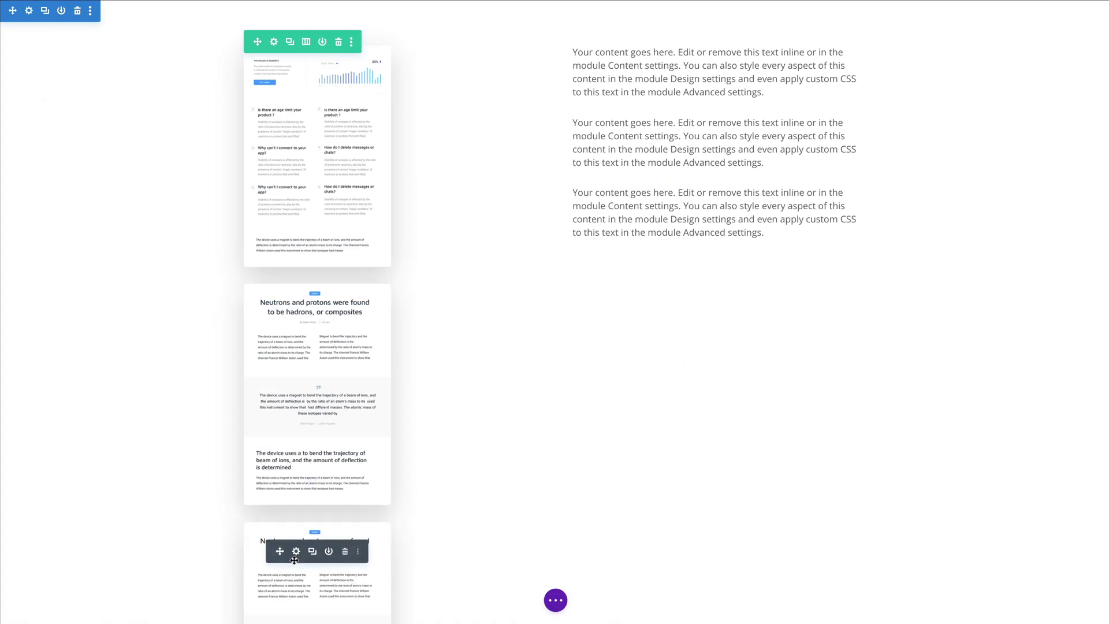
{"action": "left_click", "coordinate": [297, 549]}
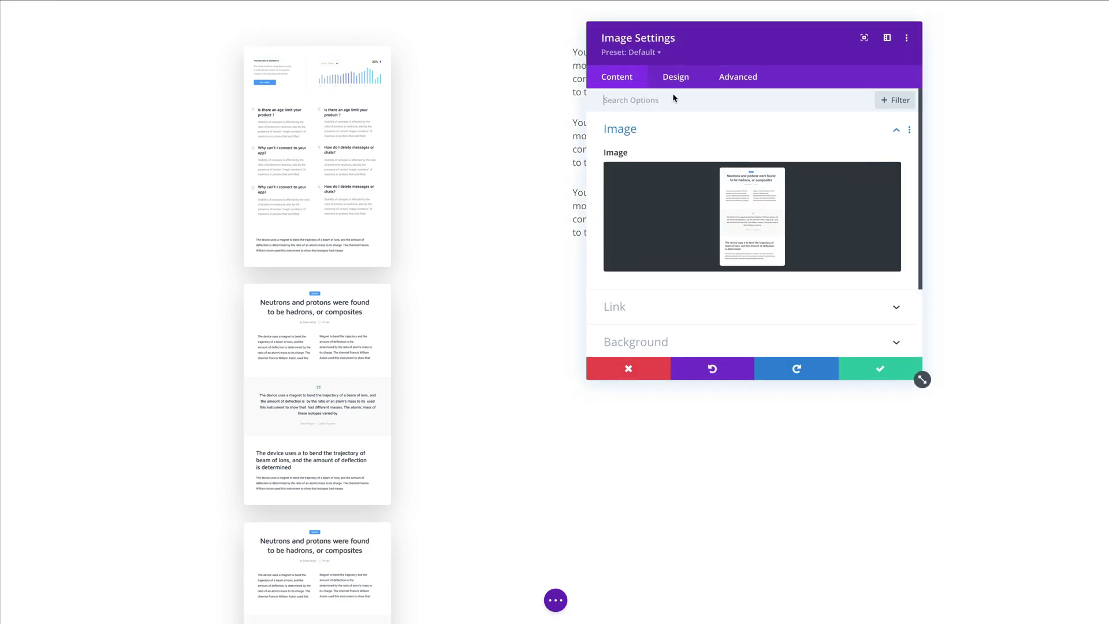
{"action": "left_click", "coordinate": [754, 236]}
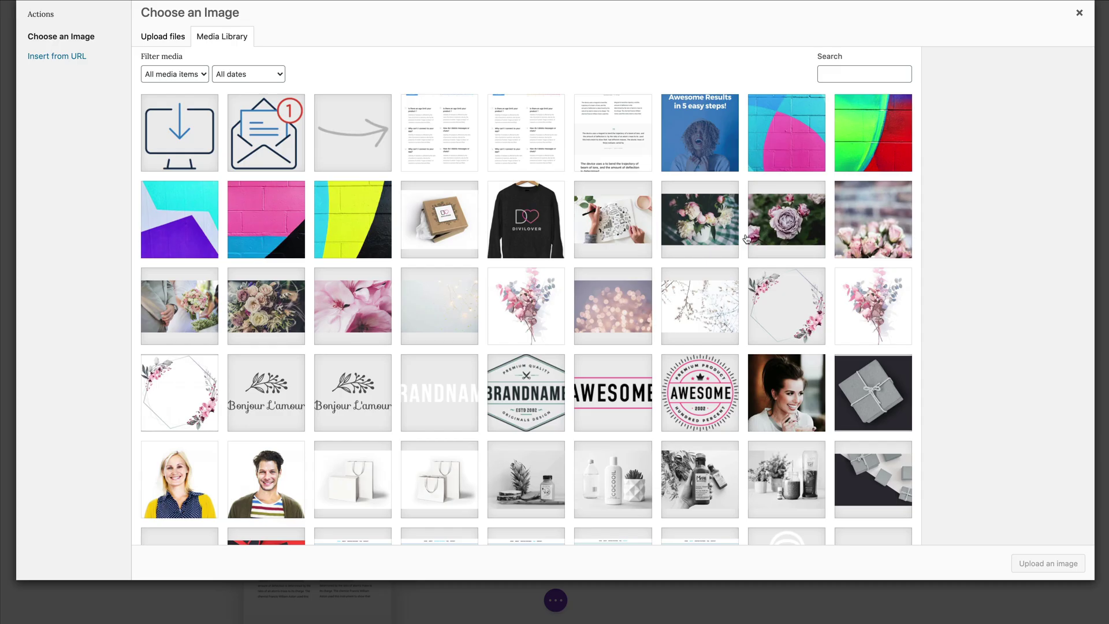
{"action": "left_click", "coordinate": [731, 151]}
{"action": "left_click", "coordinate": [1049, 564]}
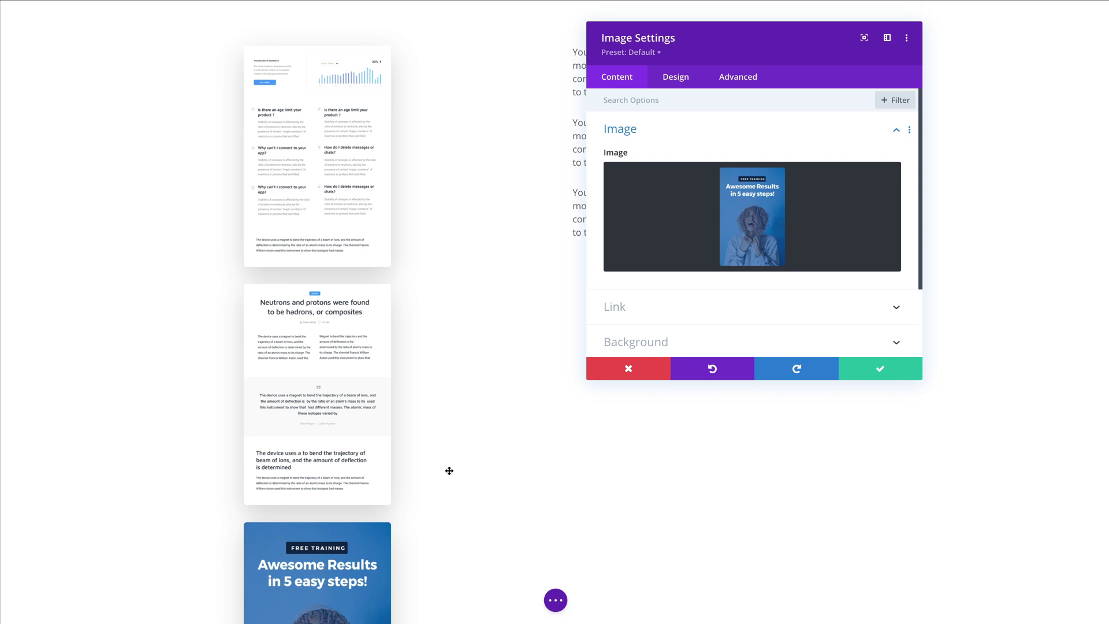
{"action": "left_click", "coordinate": [881, 369]}
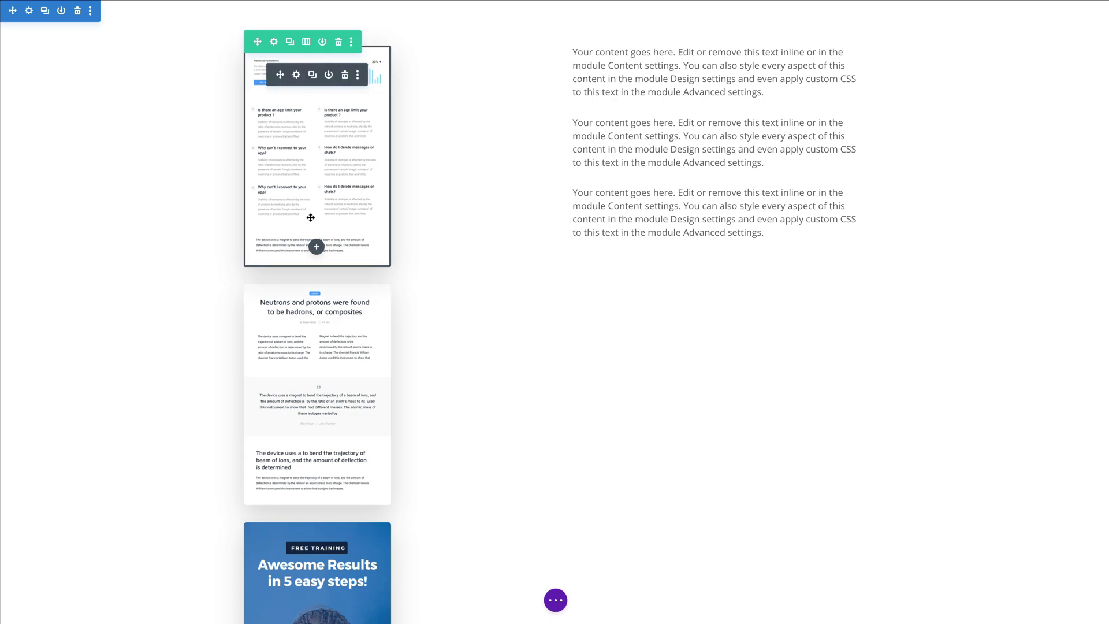
- Set the first image module's position to Absolute
{"action": "left_click", "coordinate": [296, 75]}
{"action": "left_click", "coordinate": [735, 75]}
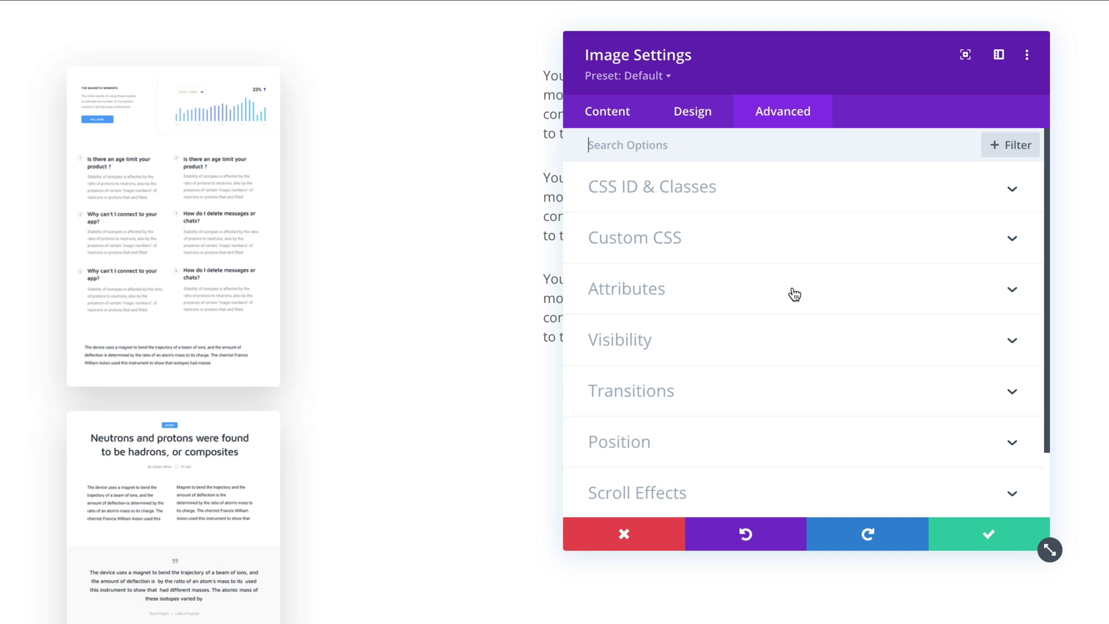
{"action": "left_click", "coordinate": [745, 443]}
{"action": "left_click", "coordinate": [673, 289]}
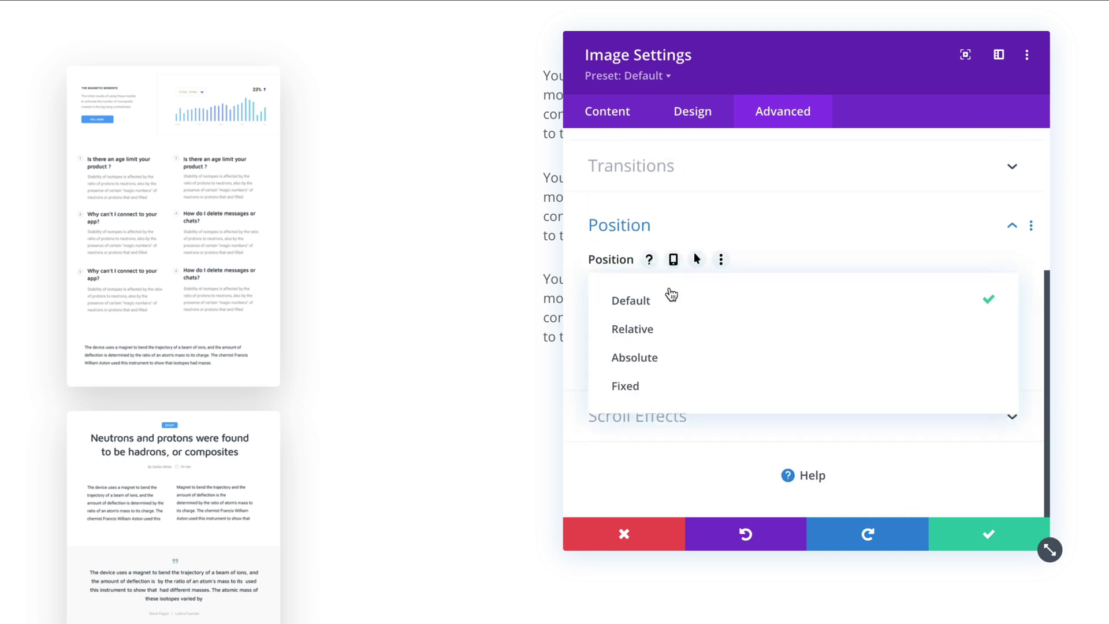
{"action": "left_click", "coordinate": [653, 356]}
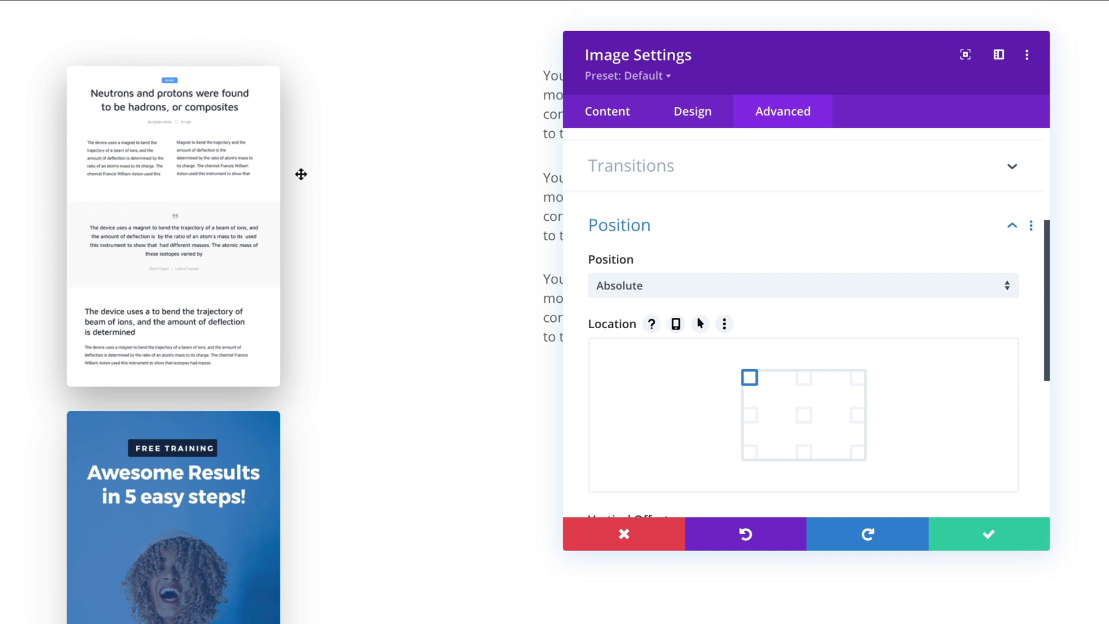
{"action": "left_click", "coordinate": [989, 535]}
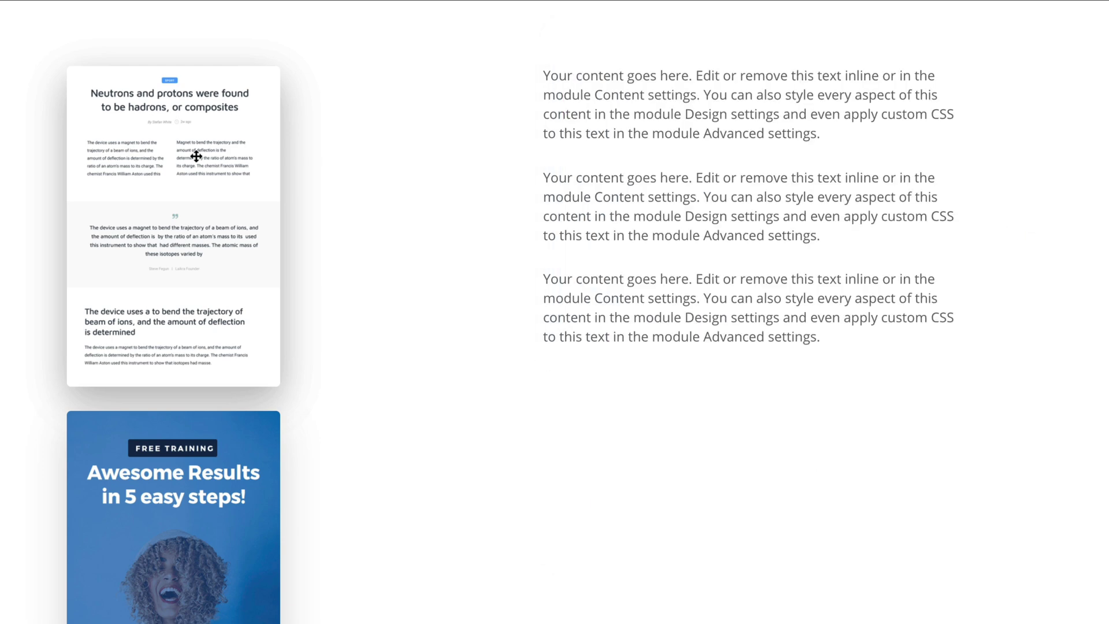
- Make the article image absolutely positioned and anchored to the top-right location
{"action": "left_click", "coordinate": [144, 109]}
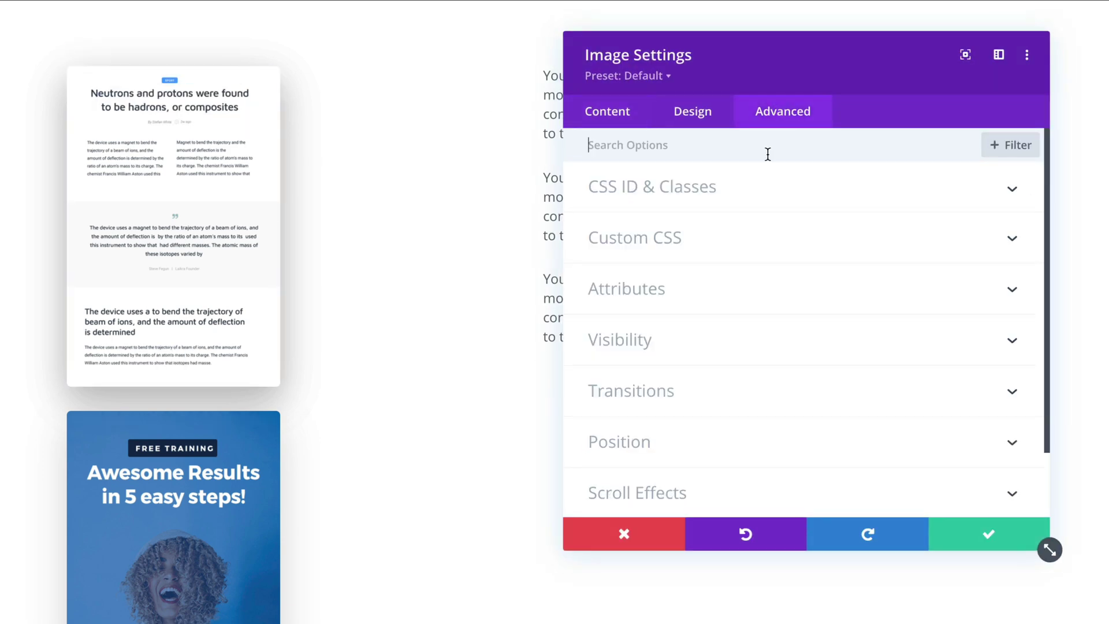
{"action": "left_click", "coordinate": [674, 442]}
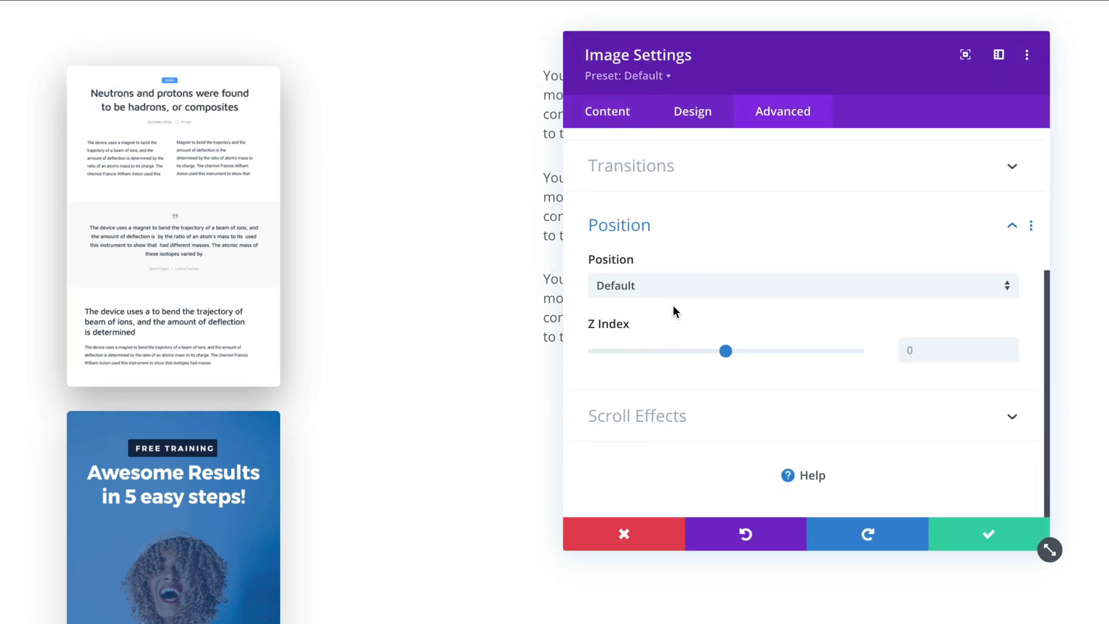
{"action": "left_click", "coordinate": [675, 285]}
{"action": "left_click", "coordinate": [661, 356]}
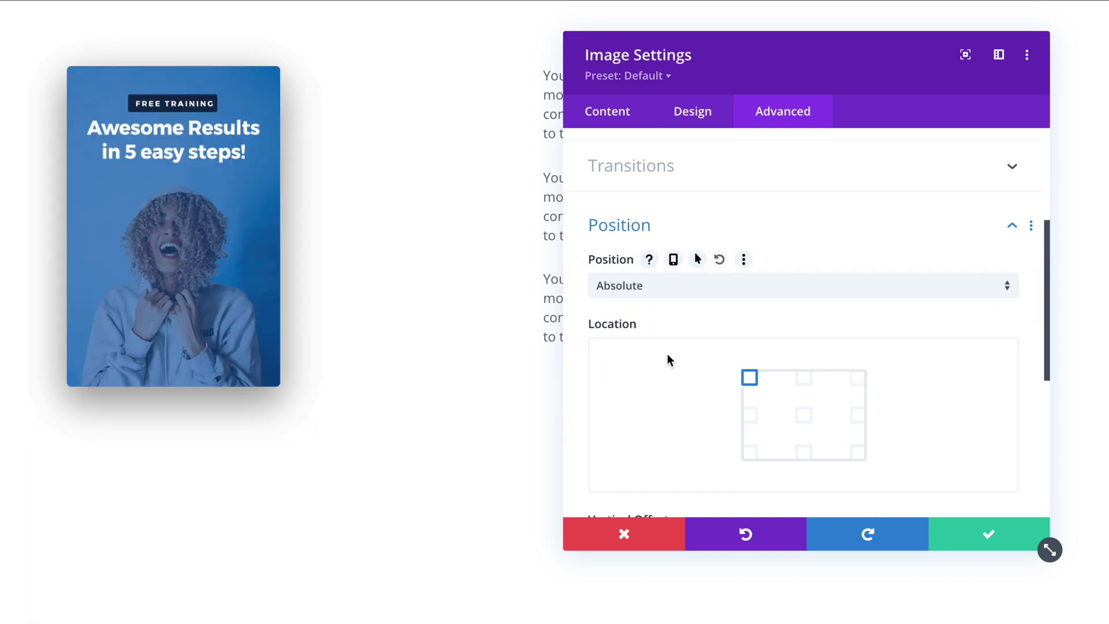
{"action": "left_click", "coordinate": [858, 378]}
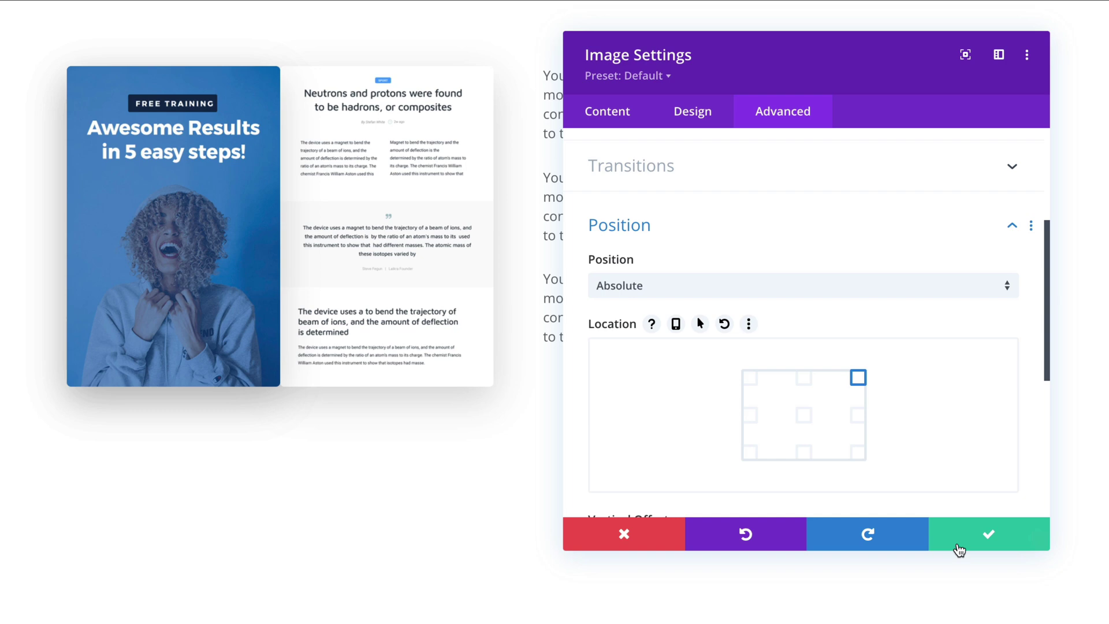
{"action": "left_click", "coordinate": [990, 534]}
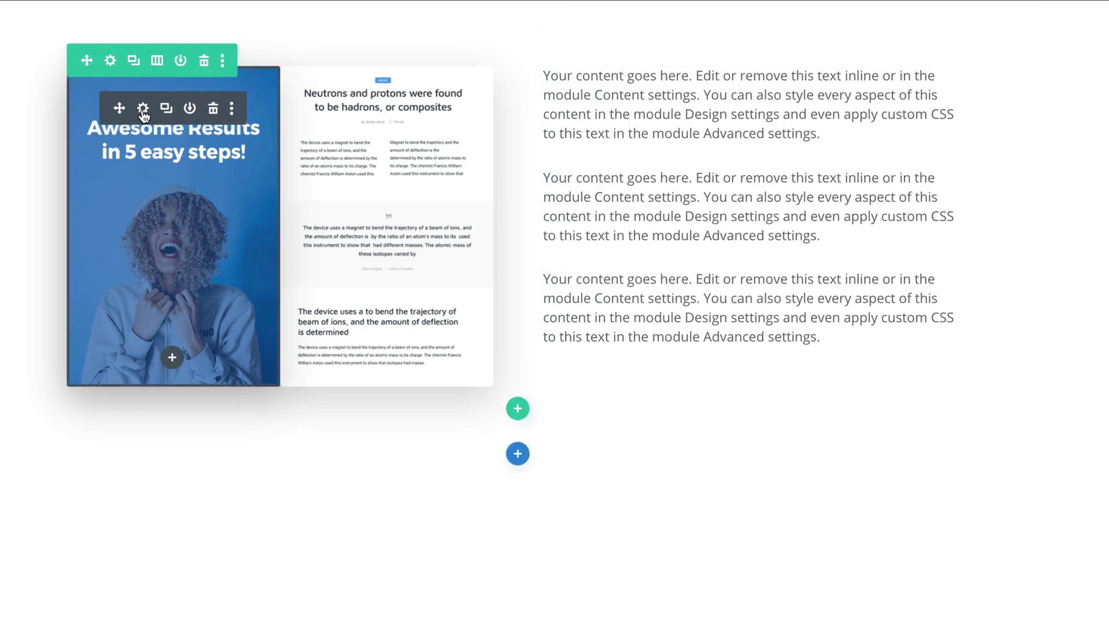
- Centre the poster's image and module alignment and set its width to 60%
{"action": "left_click", "coordinate": [143, 114]}
{"action": "left_click", "coordinate": [686, 115]}
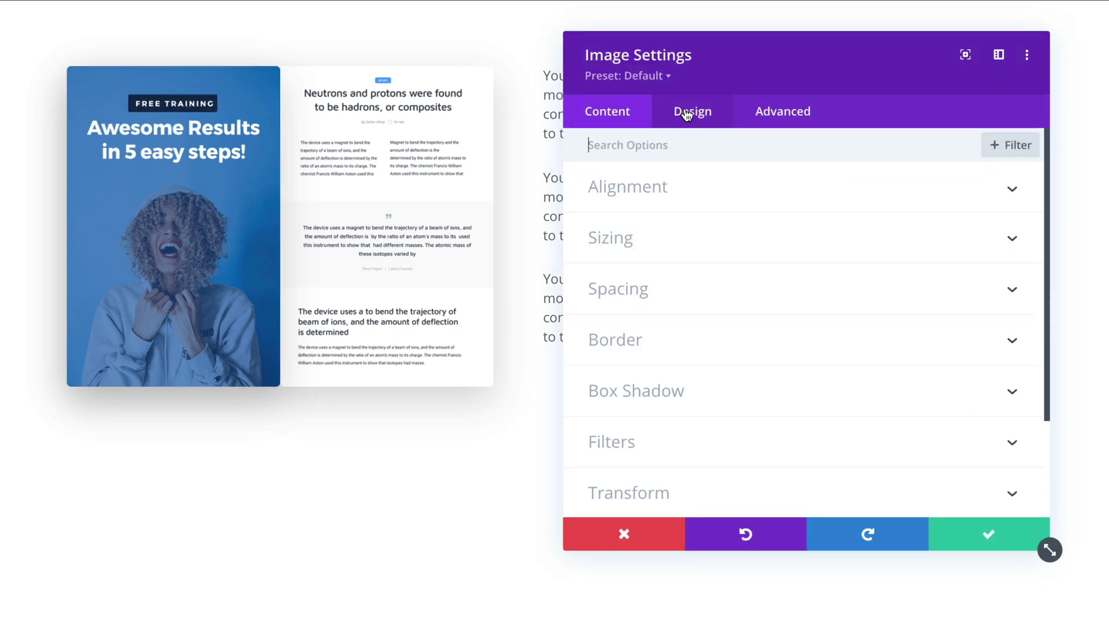
{"action": "left_click", "coordinate": [664, 192]}
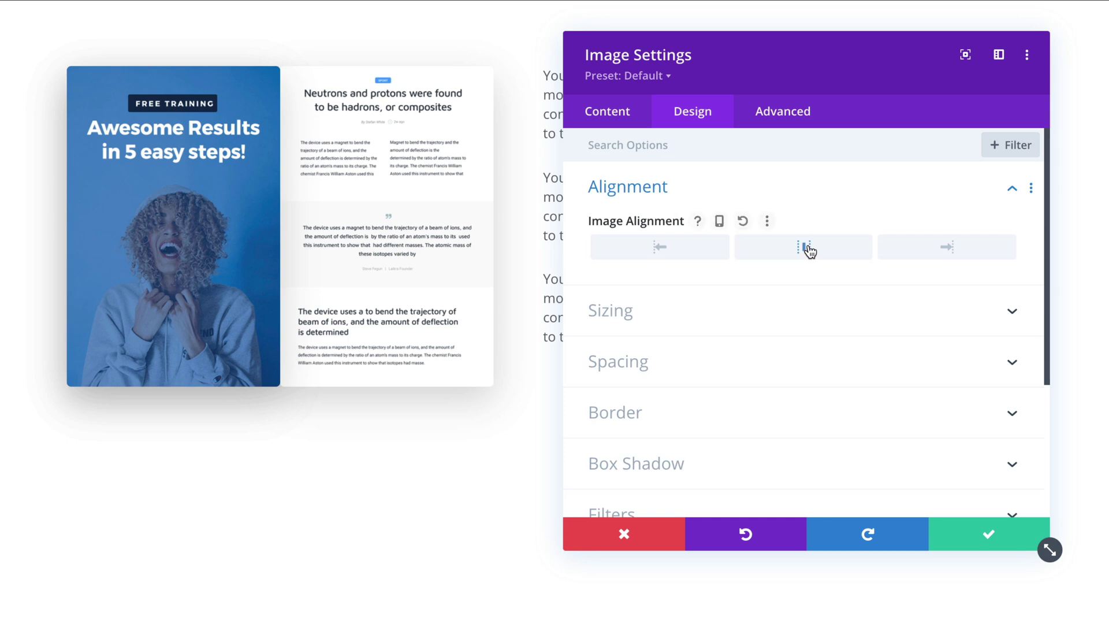
{"action": "left_click", "coordinate": [808, 249]}
{"action": "left_click", "coordinate": [733, 315]}
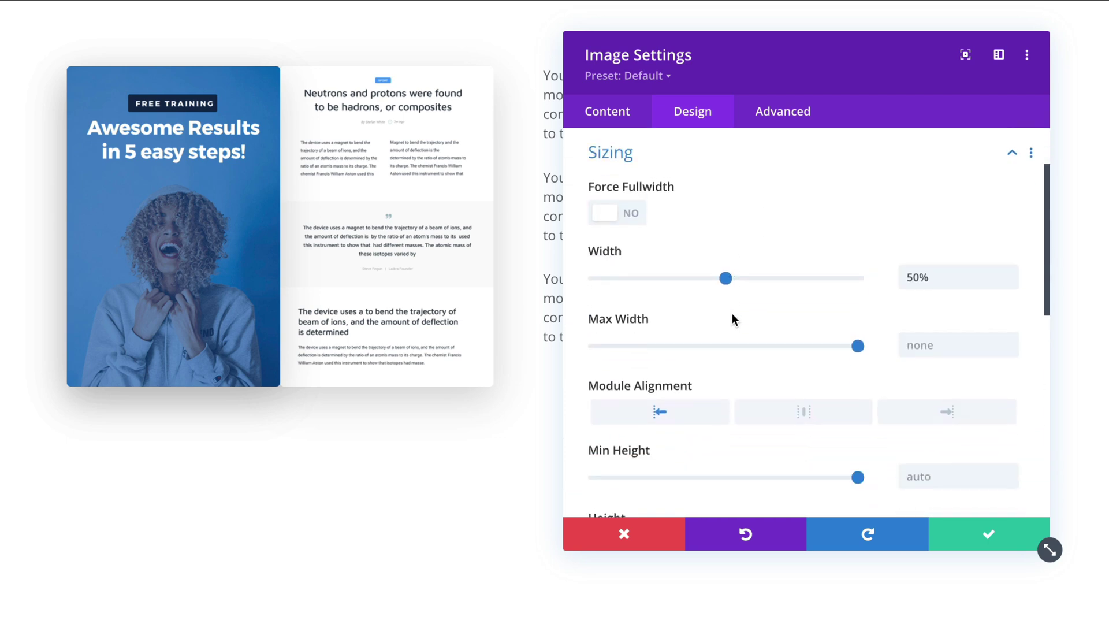
{"action": "left_click", "coordinate": [805, 413]}
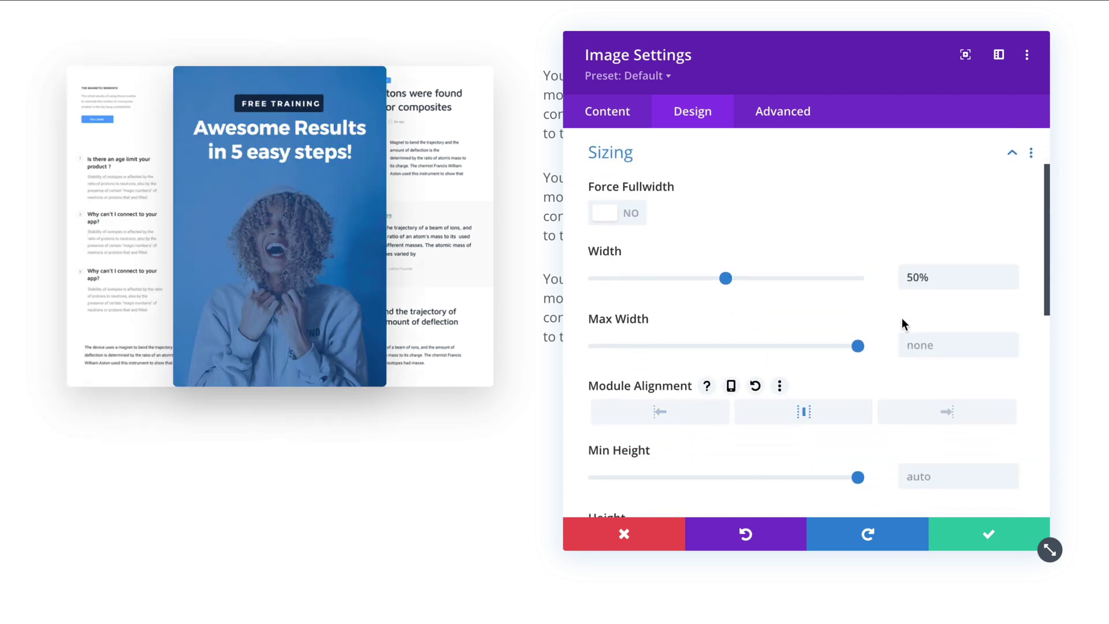
{"action": "left_click_drag", "start_coordinate": [912, 276], "coordinate": [895, 277]}
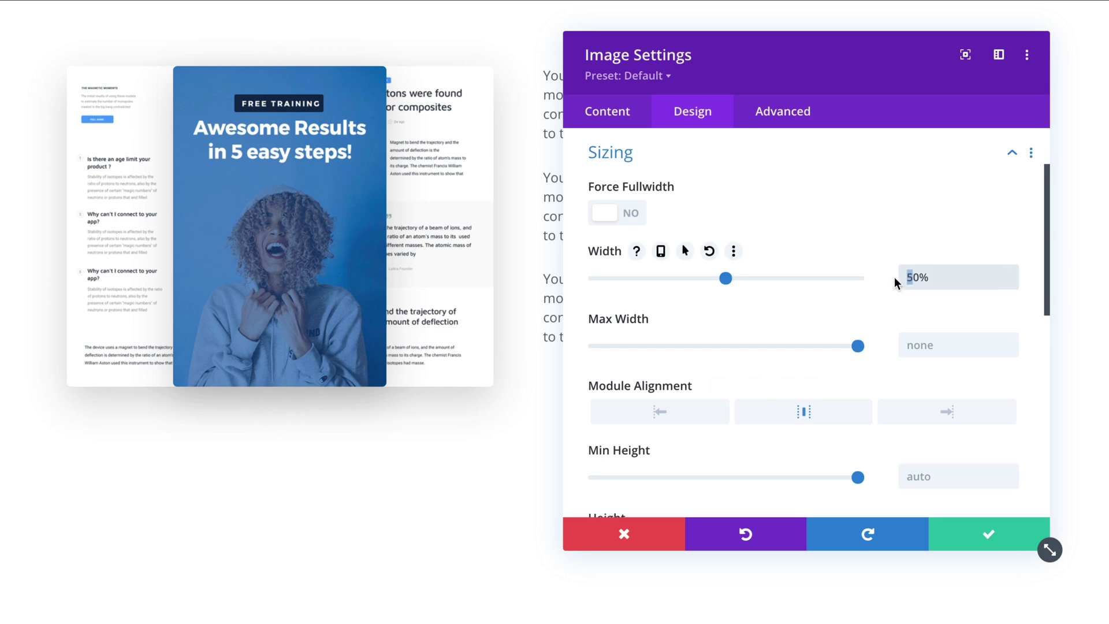
{"action": "type", "text": "6"}
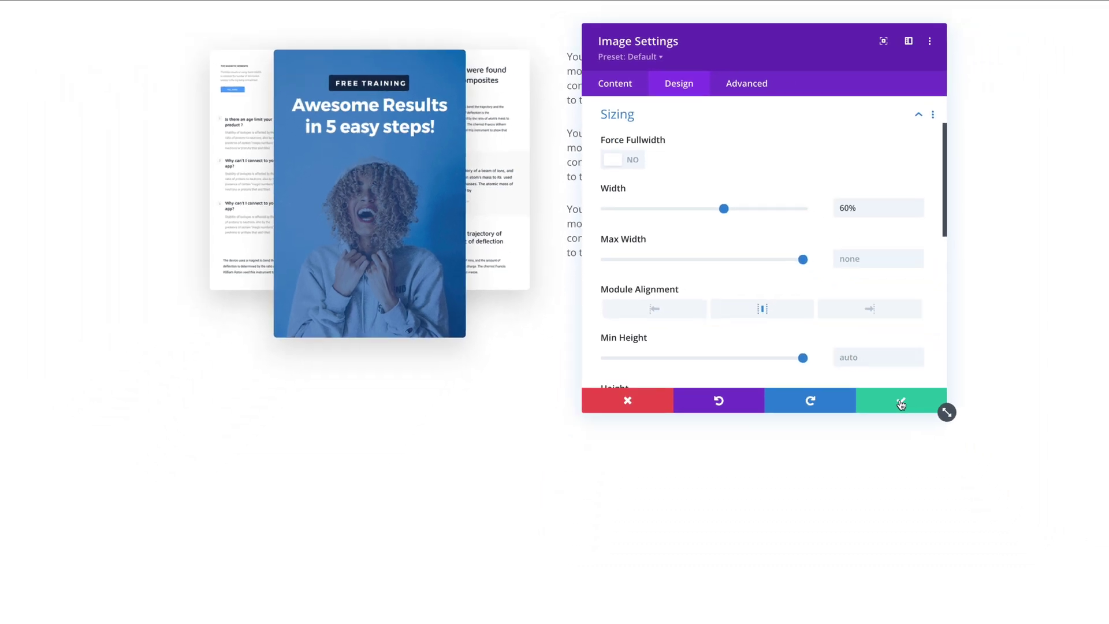
{"action": "left_click", "coordinate": [1044, 545]}
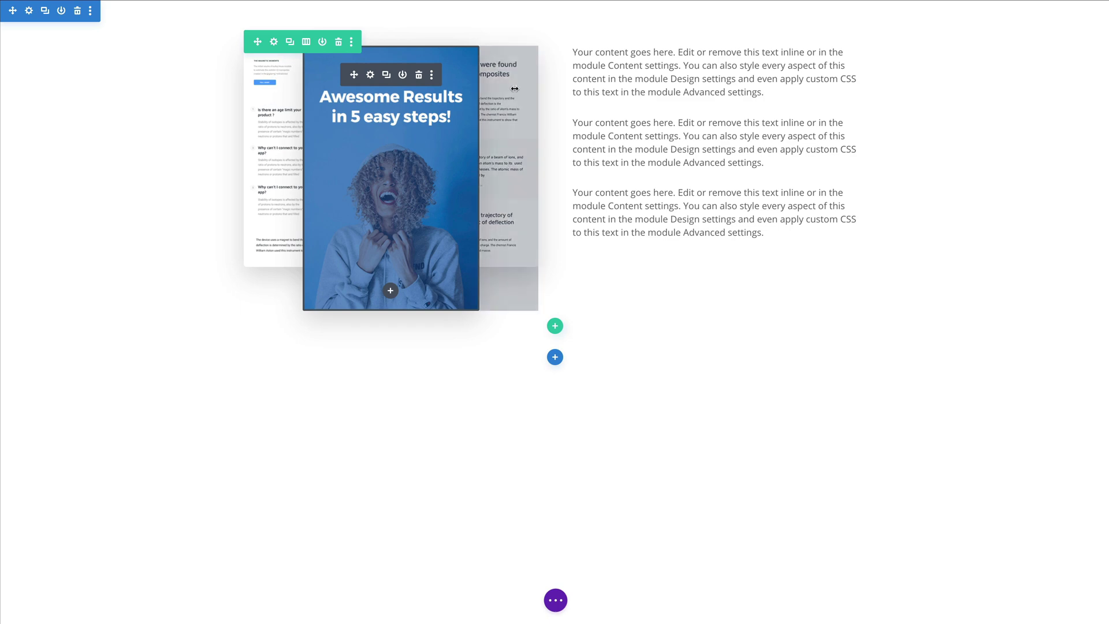
- Open the Layers panel showing Section, Row, Column and the three Image modules
{"action": "right_click", "coordinate": [516, 141]}
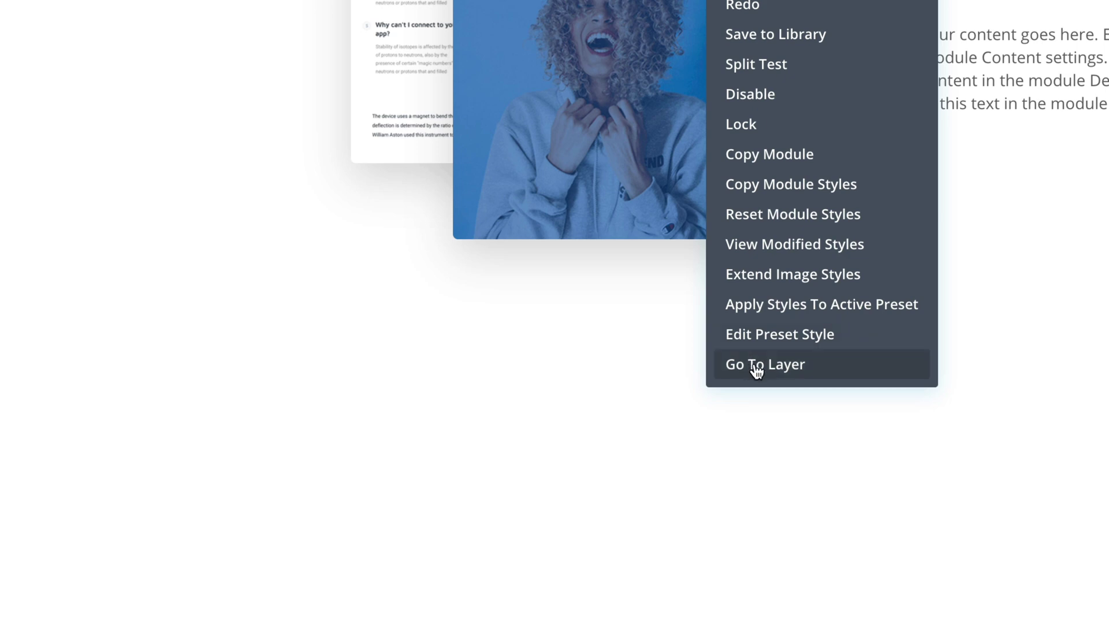
{"action": "left_click", "coordinate": [773, 365]}
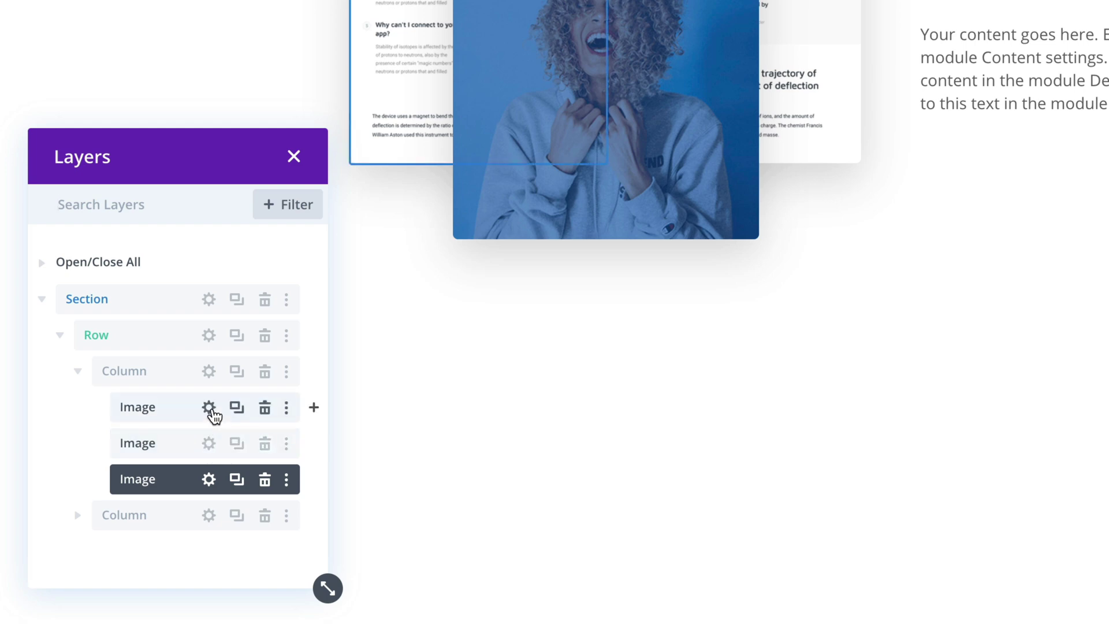
- Give the first image module the CSS class dl-floating and copy the class name
{"action": "left_click", "coordinate": [209, 408]}
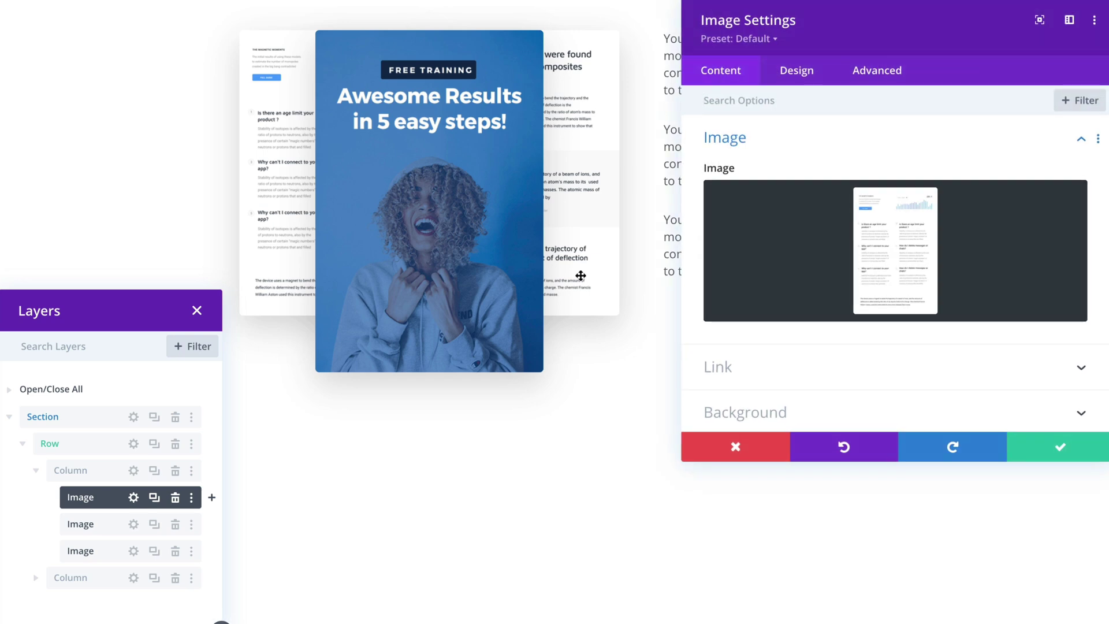
{"action": "left_click", "coordinate": [876, 70]}
{"action": "left_click", "coordinate": [787, 147]}
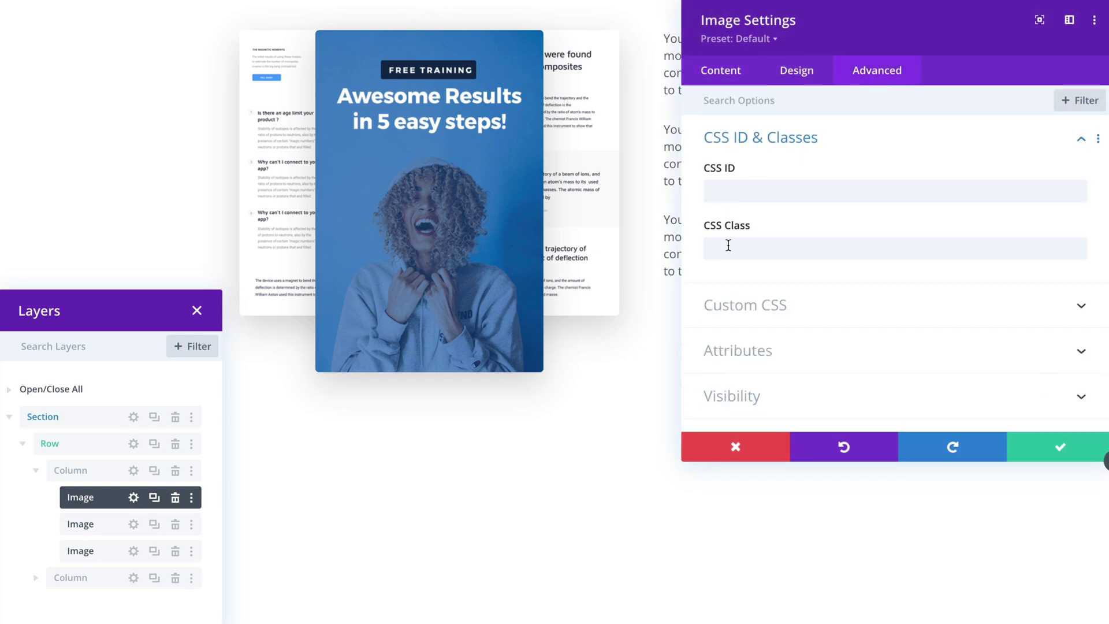
{"action": "left_click", "coordinate": [728, 246]}
{"action": "type", "text": "dl-"}
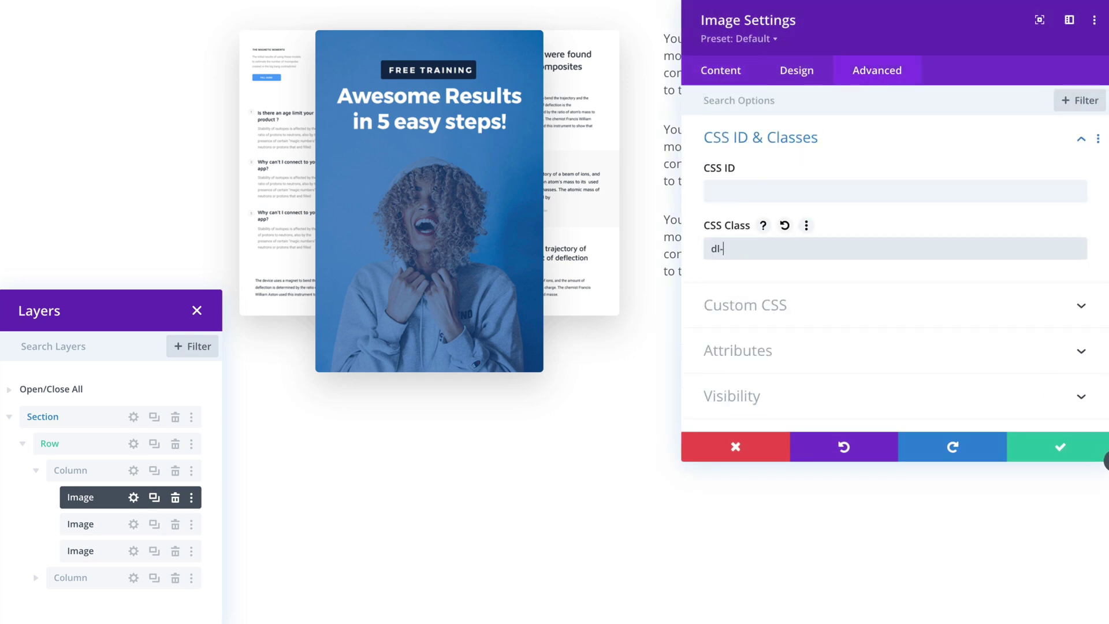
{"action": "type", "text": "floating"}
{"action": "key", "text": "ctrl+a"}
{"action": "key", "text": "ctrl+c"}
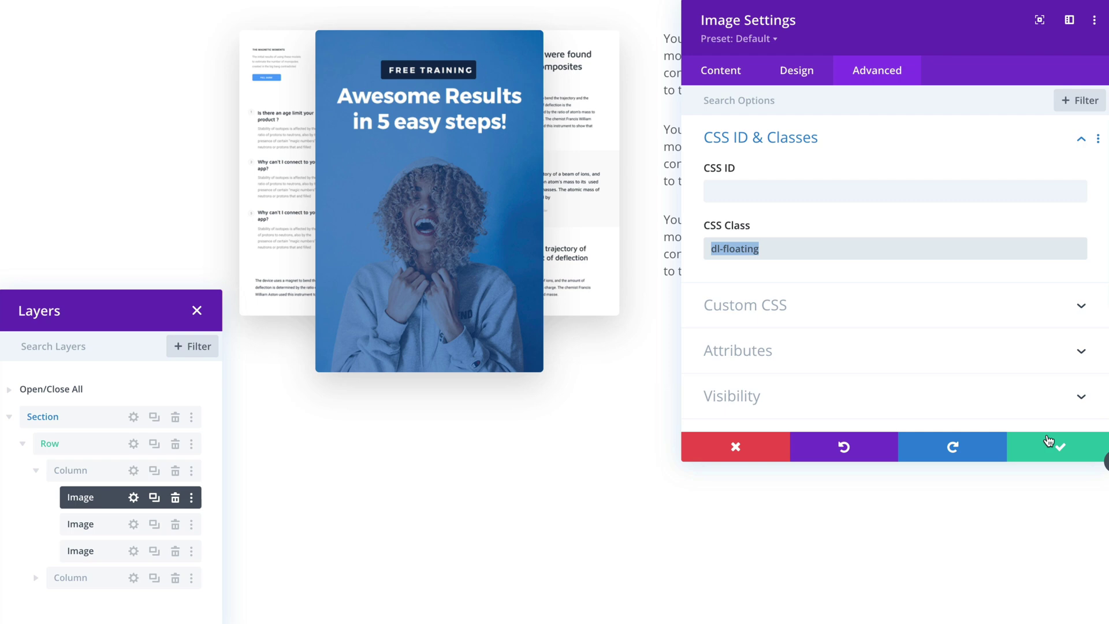
{"action": "left_click", "coordinate": [1056, 447]}
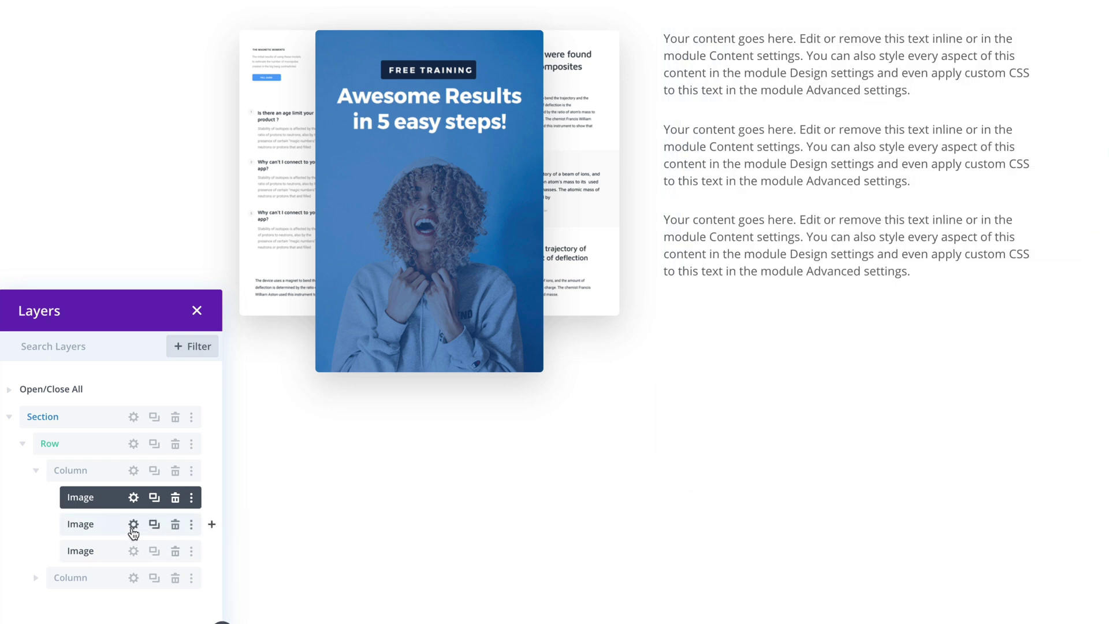
- Paste dl-floating as the second image module's CSS class
{"action": "left_click", "coordinate": [133, 524]}
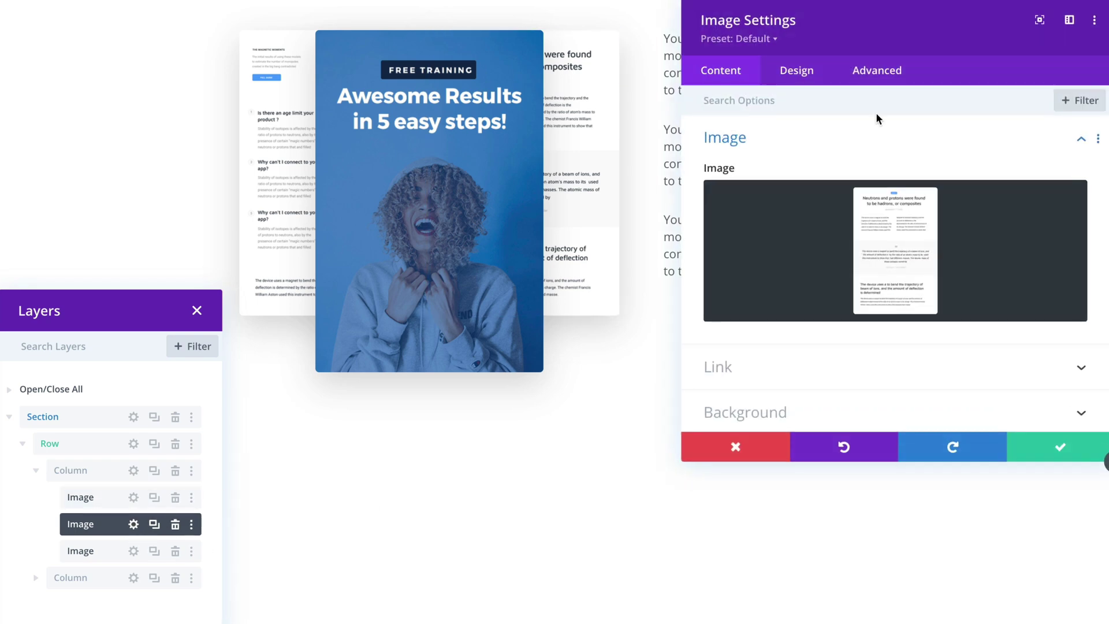
{"action": "left_click", "coordinate": [878, 75]}
{"action": "left_click", "coordinate": [827, 144]}
{"action": "left_click", "coordinate": [757, 239]}
{"action": "key", "text": "ctrl+v"}
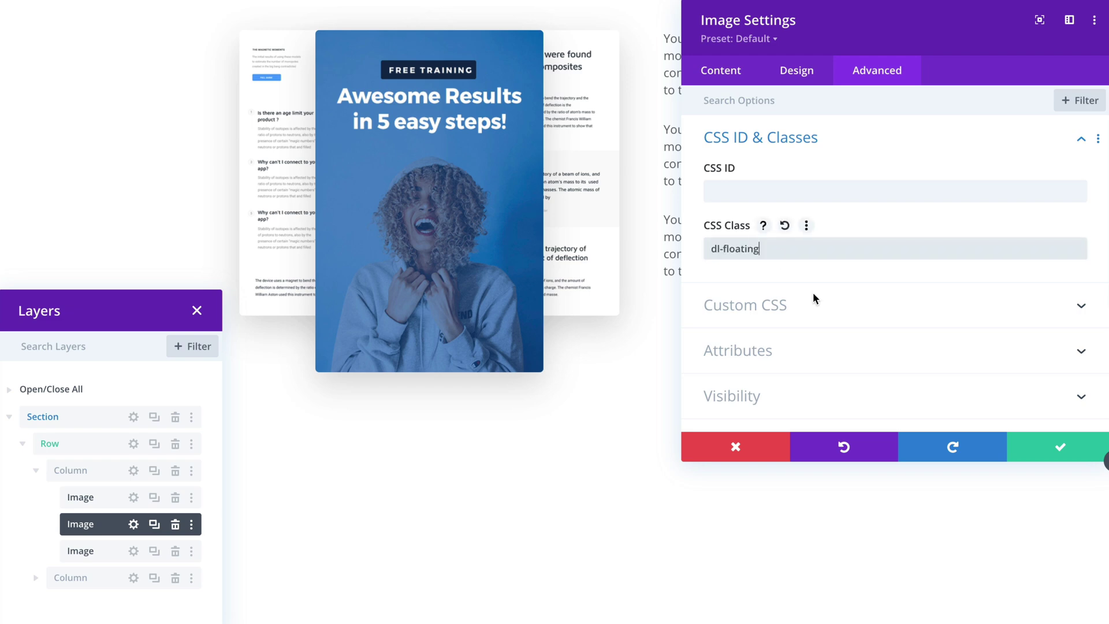
{"action": "left_click", "coordinate": [1060, 446]}
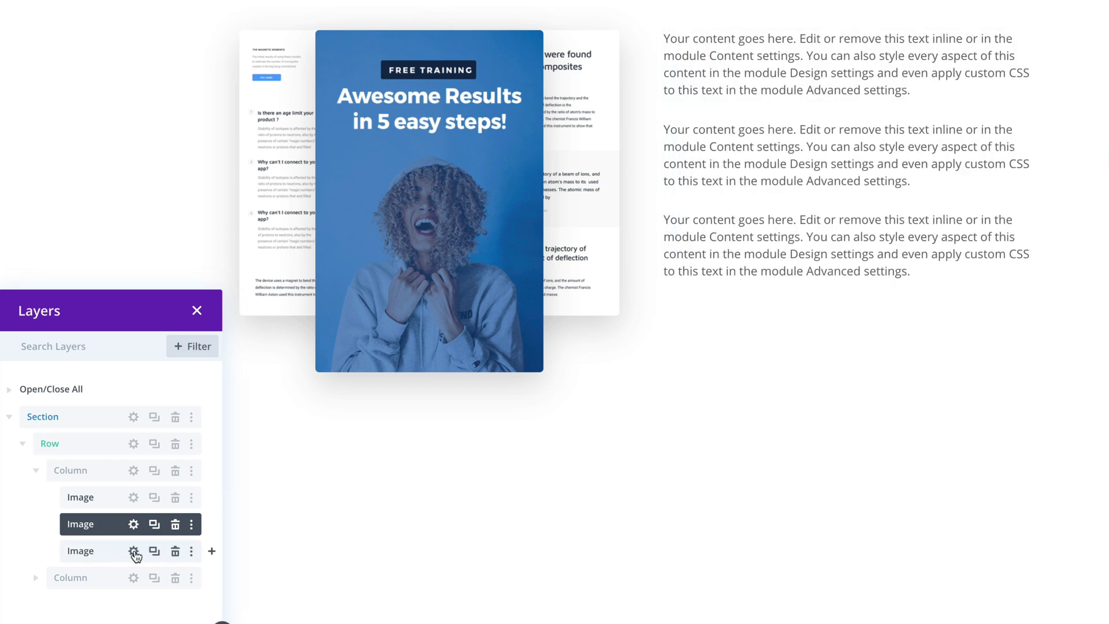
- Paste dl-floating as the third image module's CSS class
{"action": "left_click", "coordinate": [202, 550]}
{"action": "left_click", "coordinate": [302, 484]}
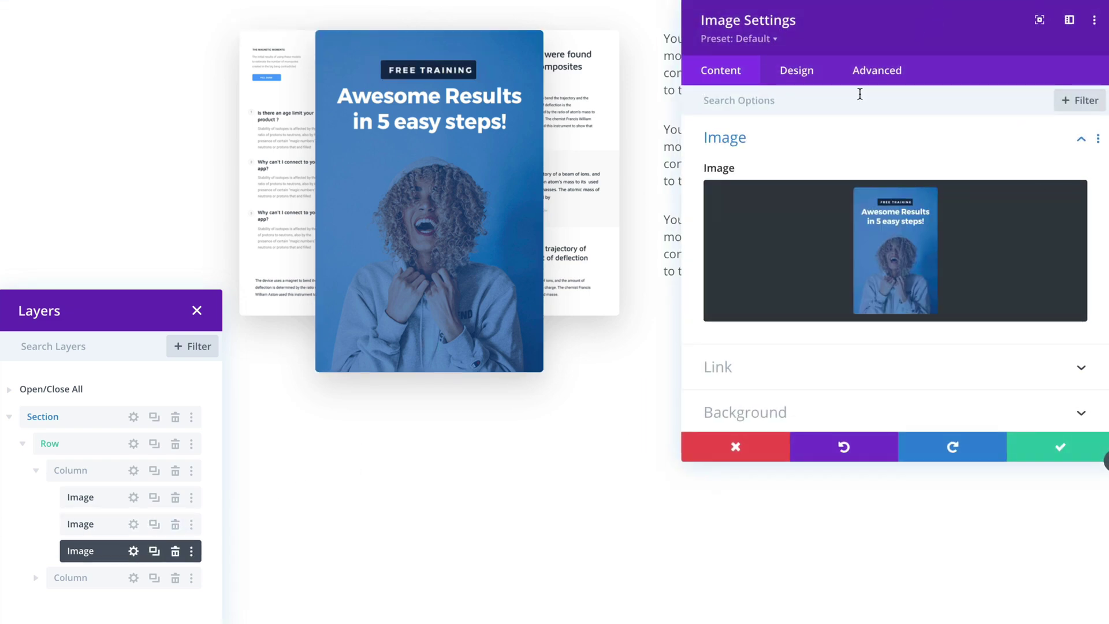
{"action": "left_click", "coordinate": [868, 77]}
{"action": "left_click", "coordinate": [795, 141]}
{"action": "left_click", "coordinate": [760, 242]}
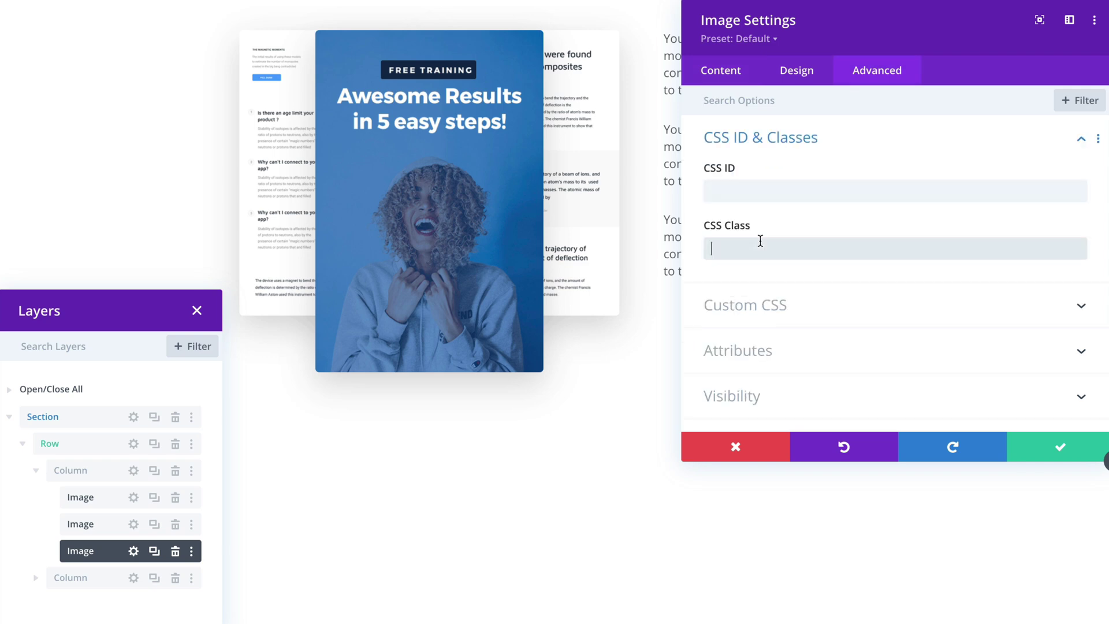
{"action": "key", "text": "ctrl+v"}
{"action": "left_click", "coordinate": [1044, 448]}
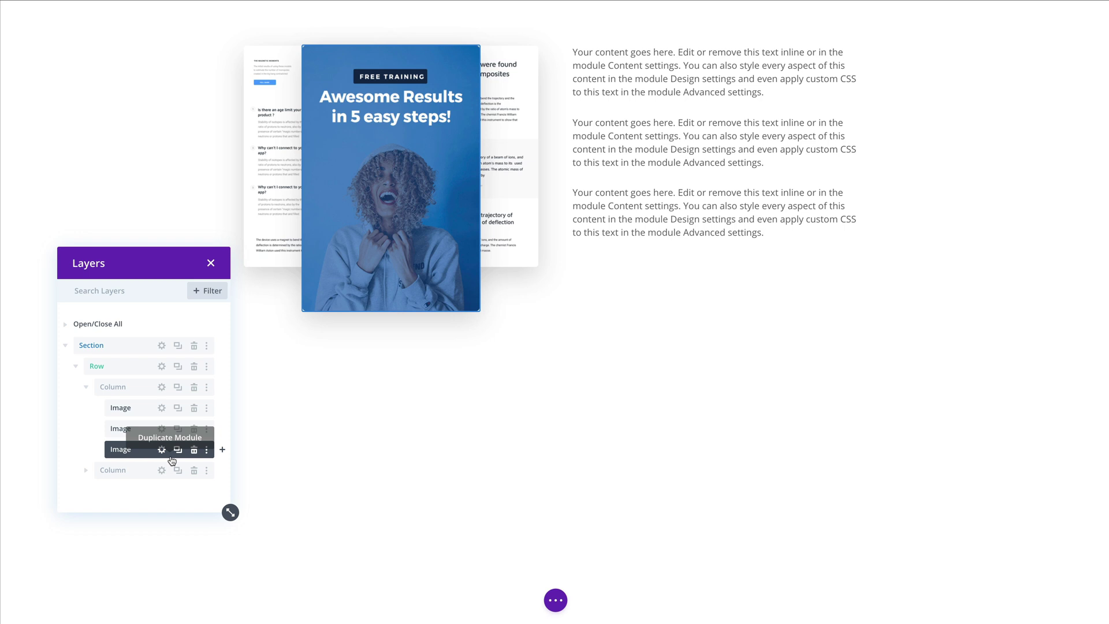
- Go to Page Settings > Advanced and focus the empty Custom CSS box
{"action": "left_click", "coordinate": [557, 600]}
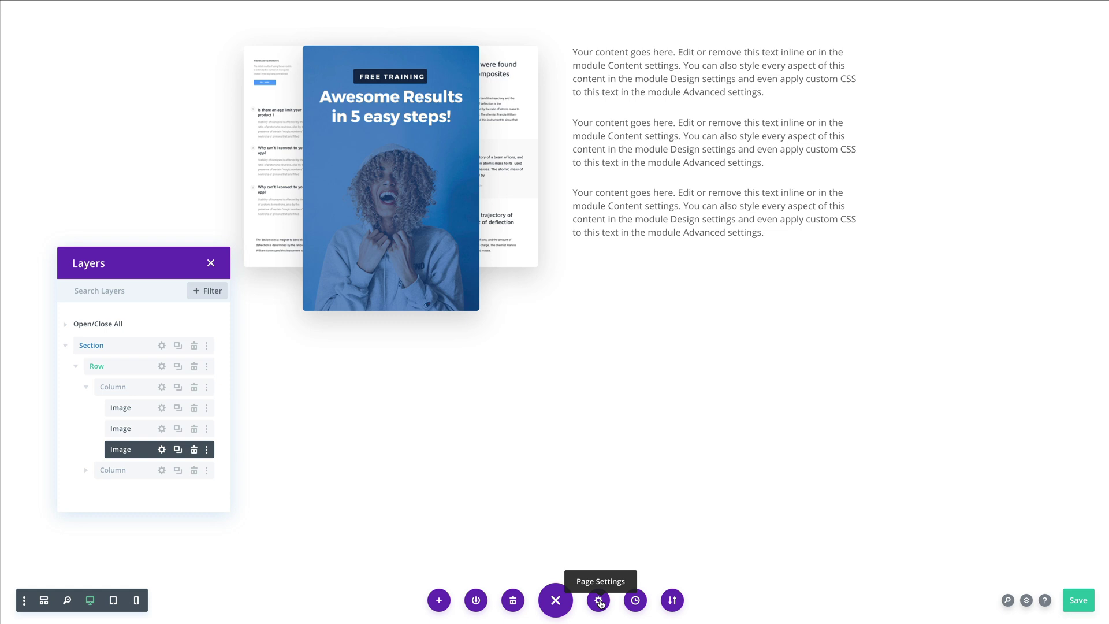
{"action": "left_click", "coordinate": [600, 603]}
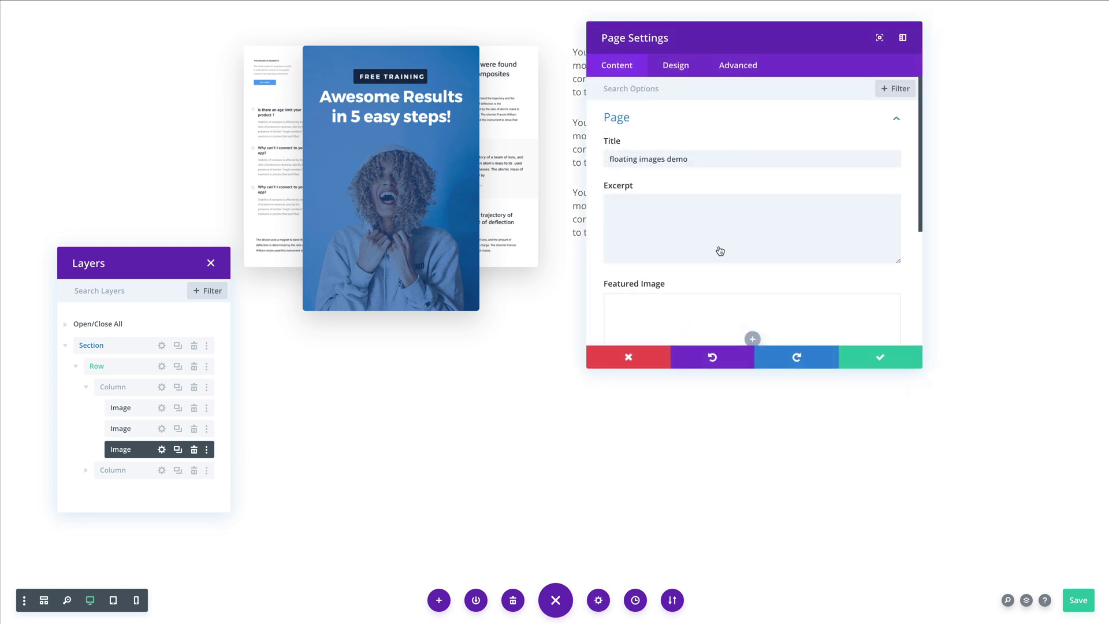
{"action": "left_click", "coordinate": [735, 70]}
{"action": "left_click", "coordinate": [638, 118]}
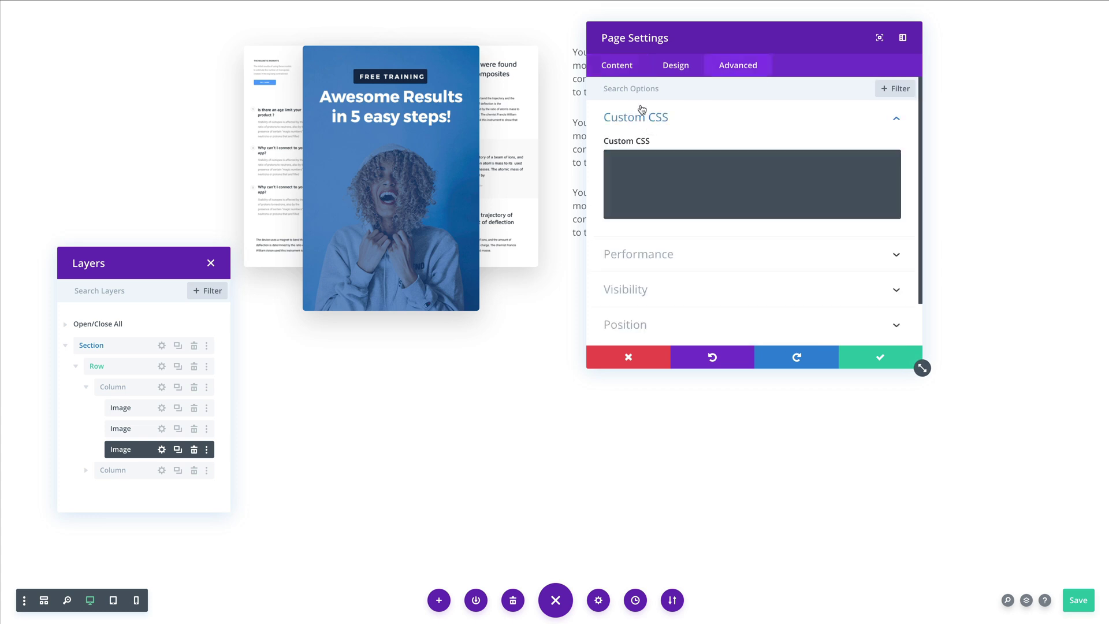
{"action": "left_click", "coordinate": [638, 173]}
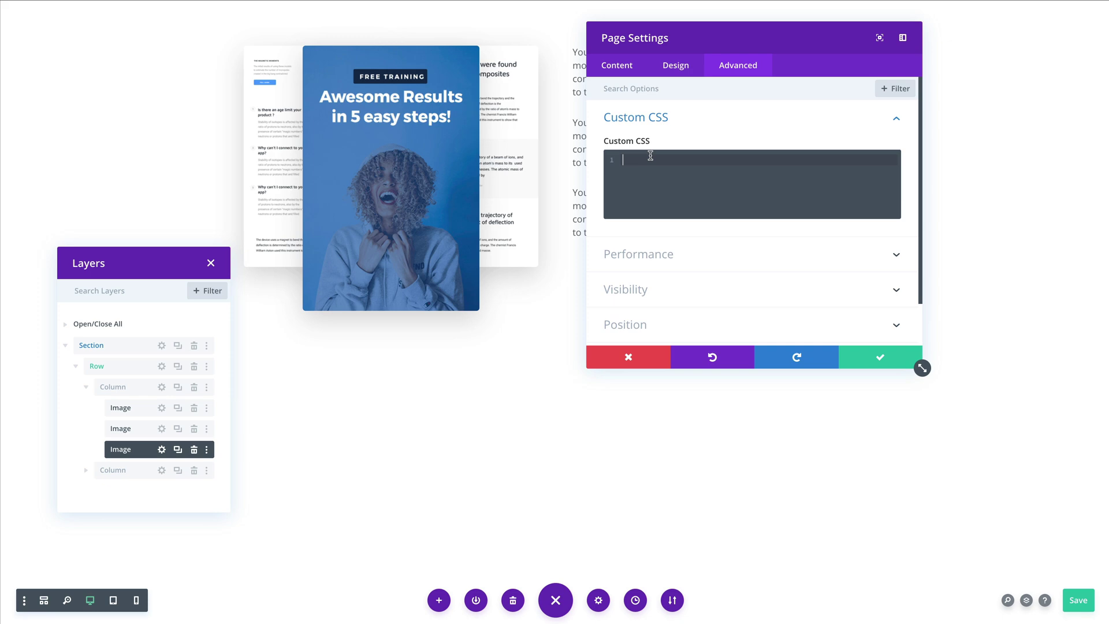
{"action": "type", "text": "@"}
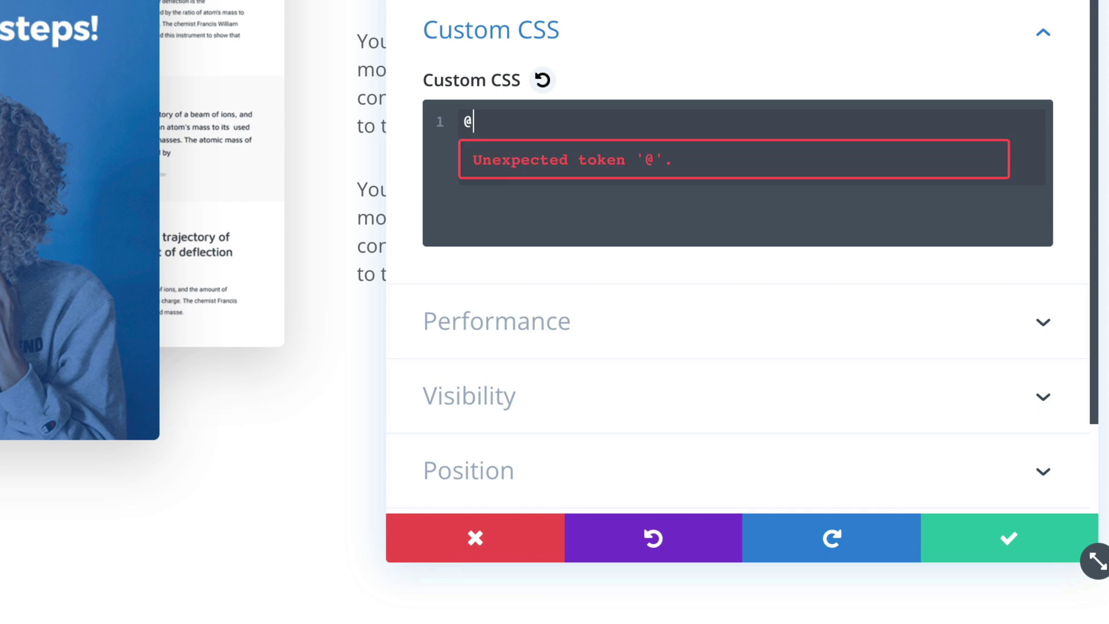
{"action": "type", "text": "keyframes"}
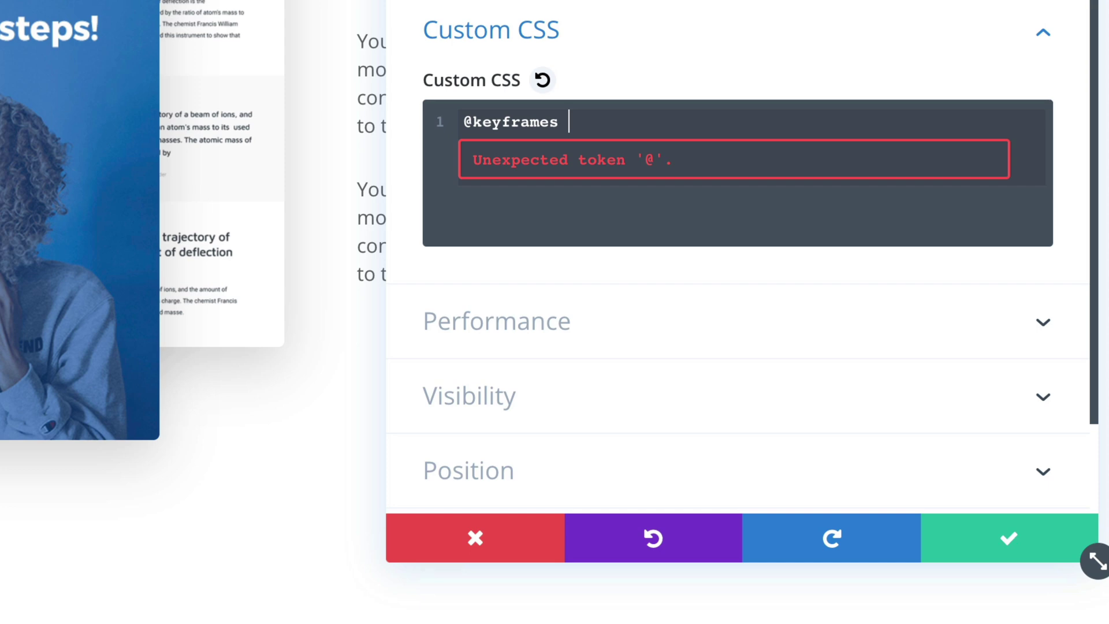
{"action": "type", "text": " {"}
{"action": "key", "text": "Return"}
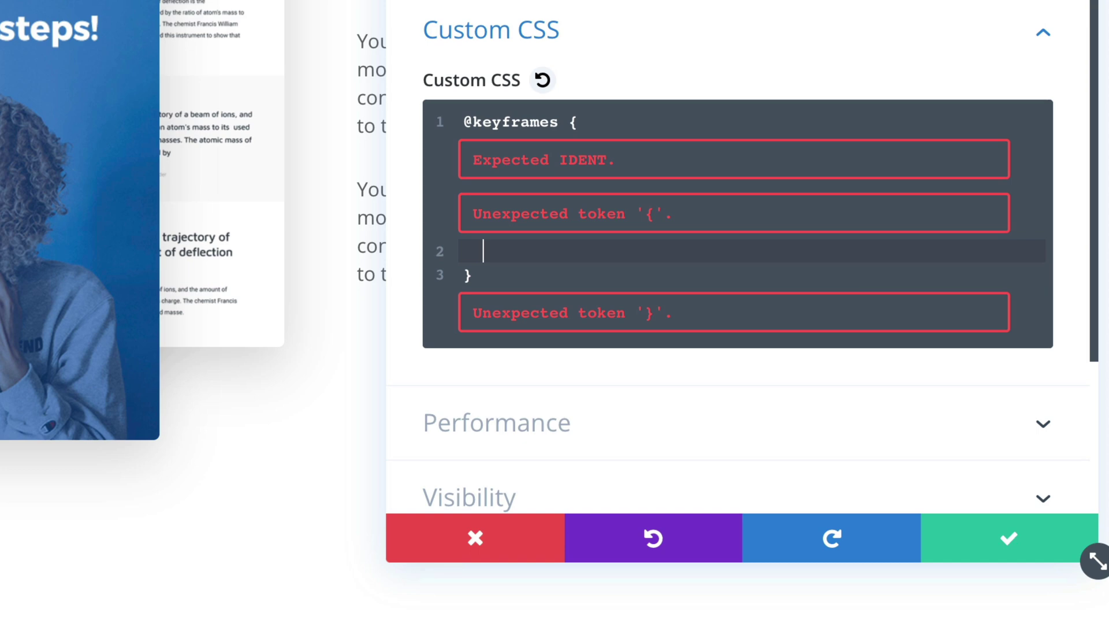
{"action": "type", "text": "0%"}
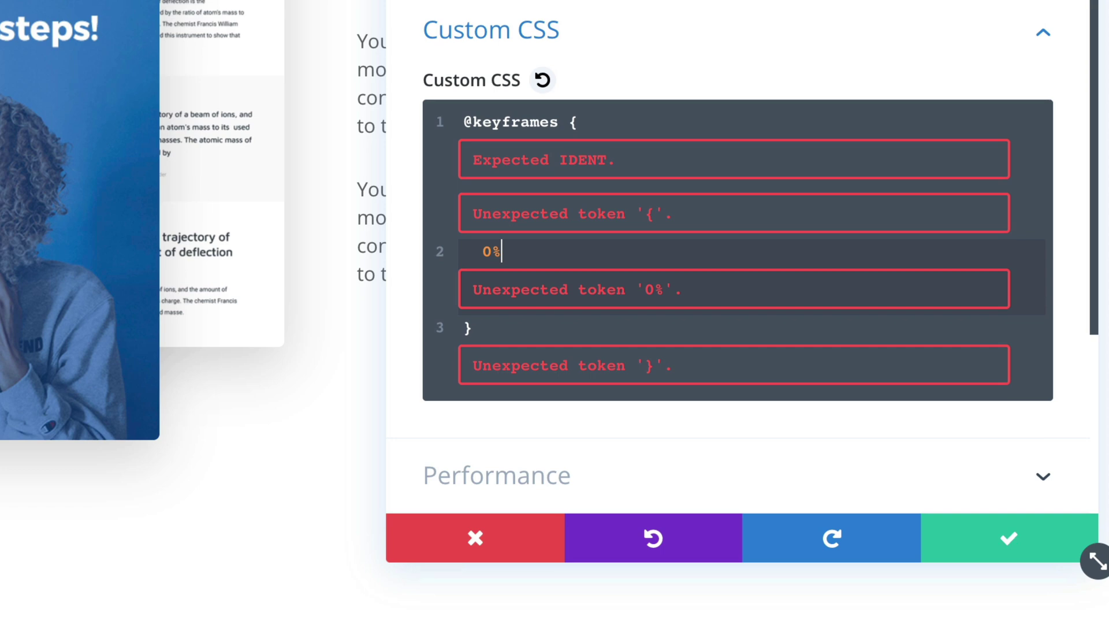
{"action": "key", "text": "Return"}
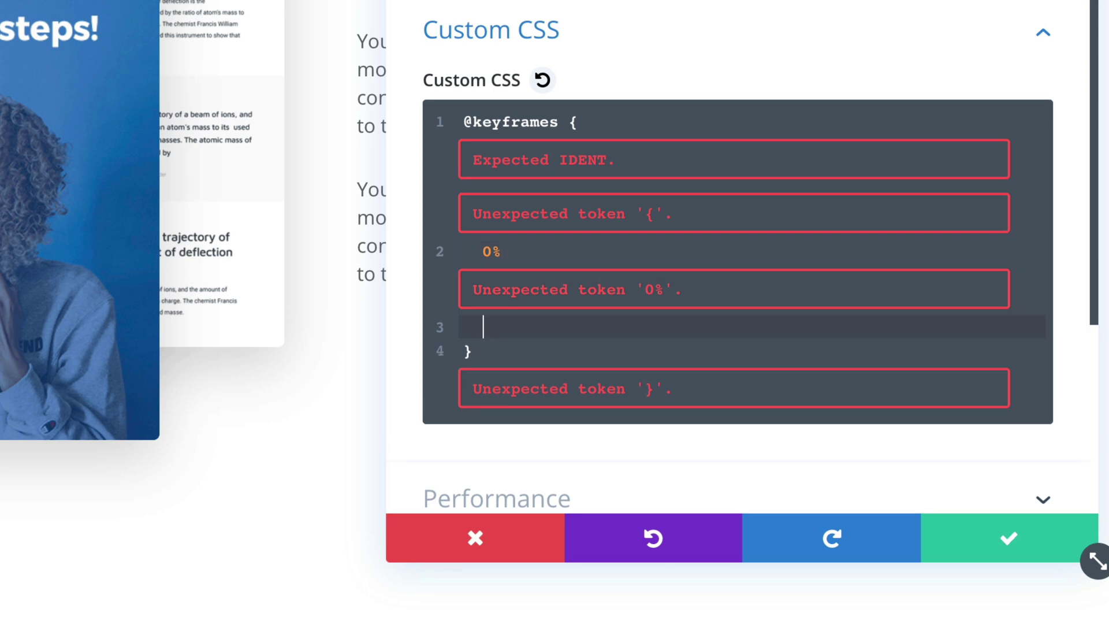
{"action": "type", "text": "50%"}
{"action": "key", "text": "Return"}
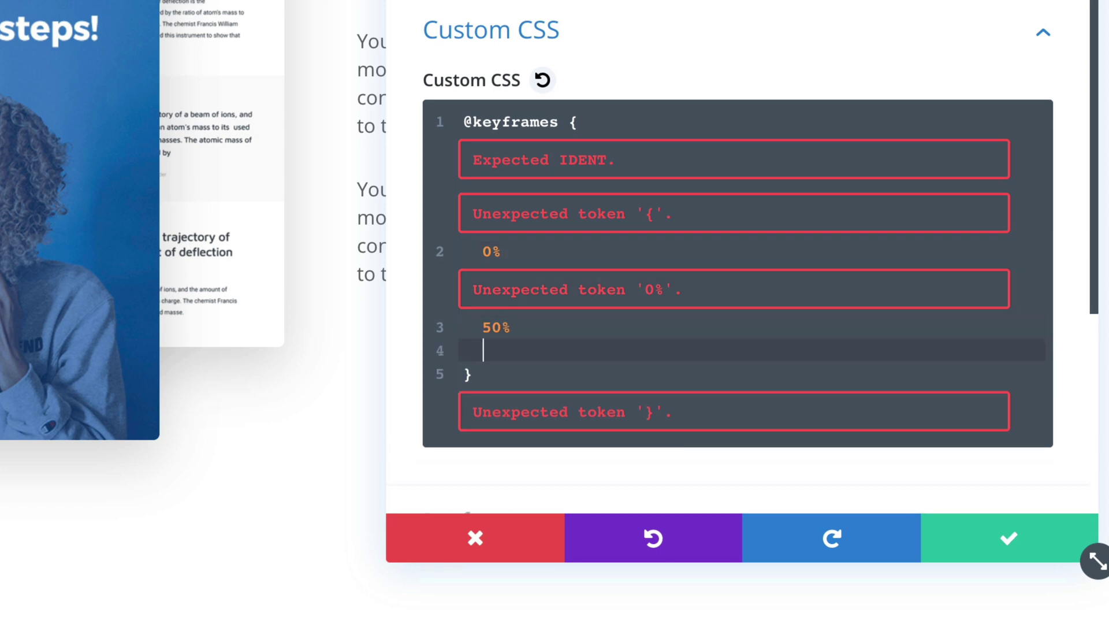
{"action": "type", "text": "1-"}
{"action": "type", "text": "0%"}
- Add empty braces after each of the 0%, 50% and 100% stops
{"action": "key", "text": "Up"}
{"action": "key", "text": "Up"}
{"action": "type", "text": "{"}
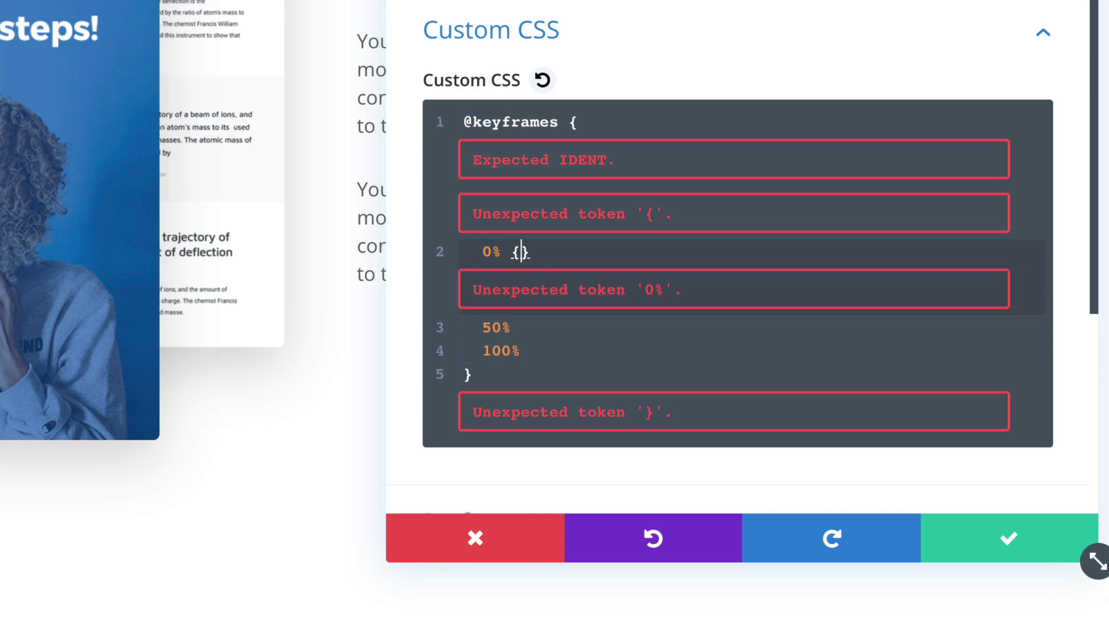
{"action": "key", "text": "Down"}
{"action": "type", "text": "{"}
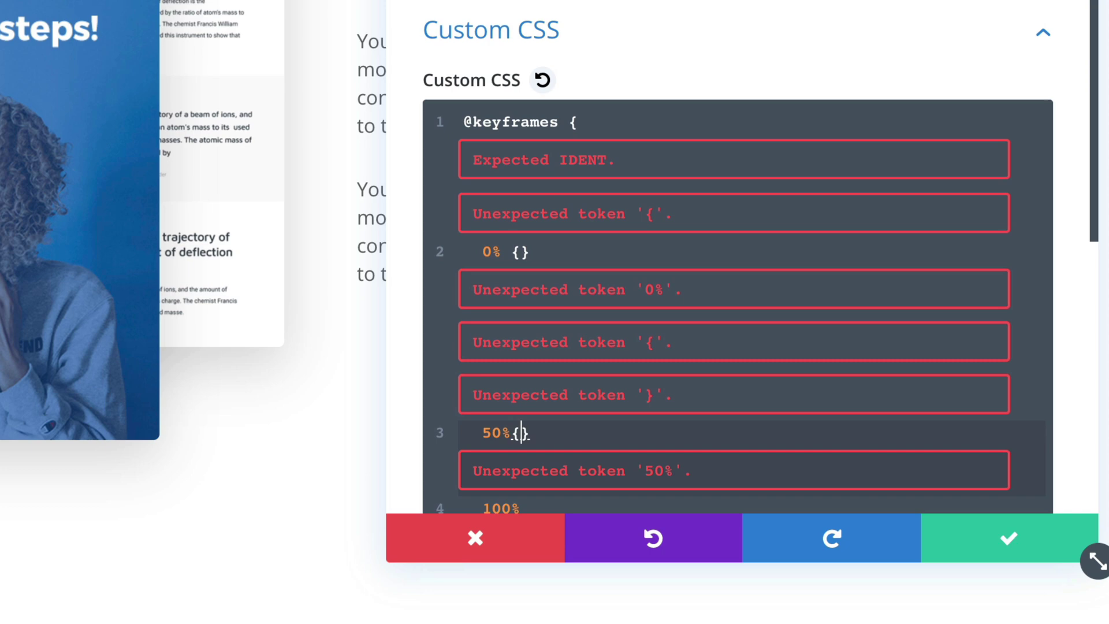
{"action": "key", "text": "Left"}
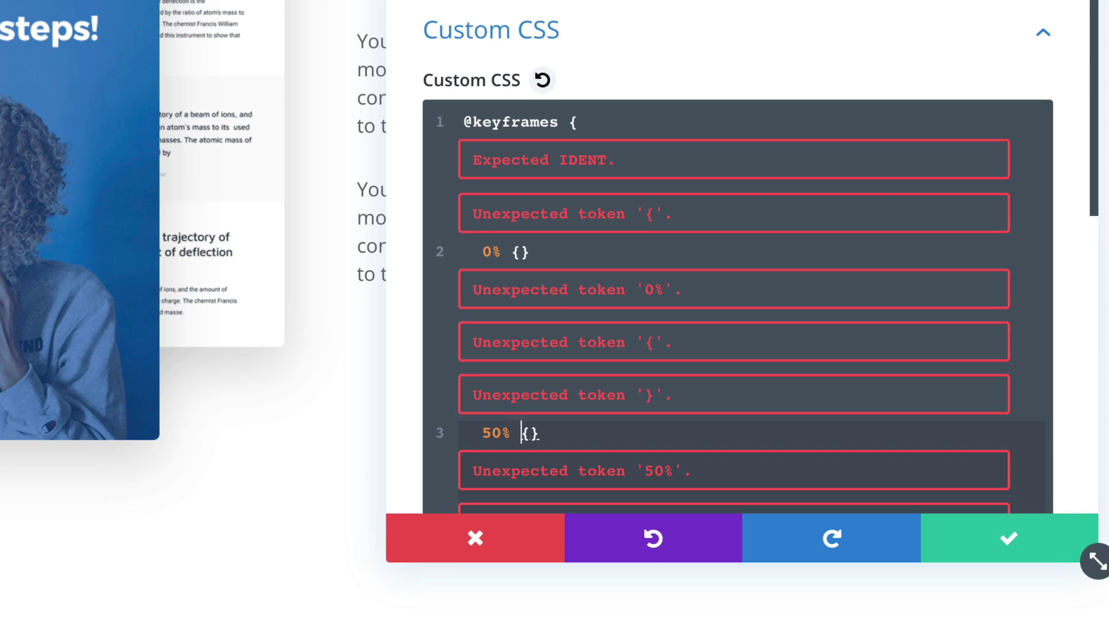
{"action": "scroll", "coordinate": [718, 268], "scroll_direction": "down", "scroll_amount": 5}
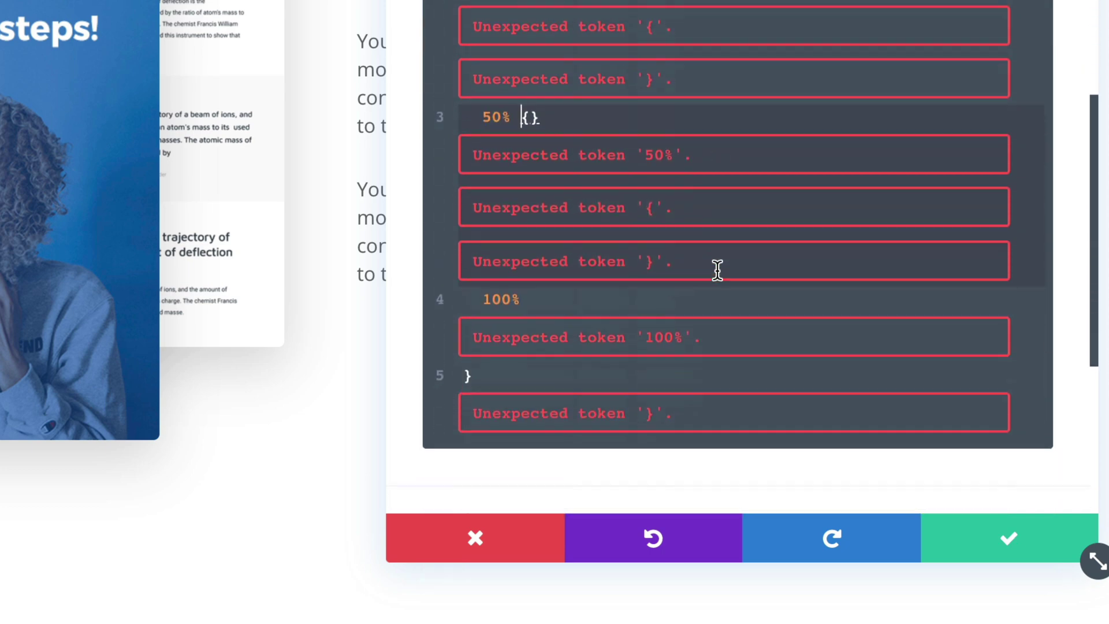
{"action": "left_click", "coordinate": [594, 304]}
{"action": "type", "text": "{"}
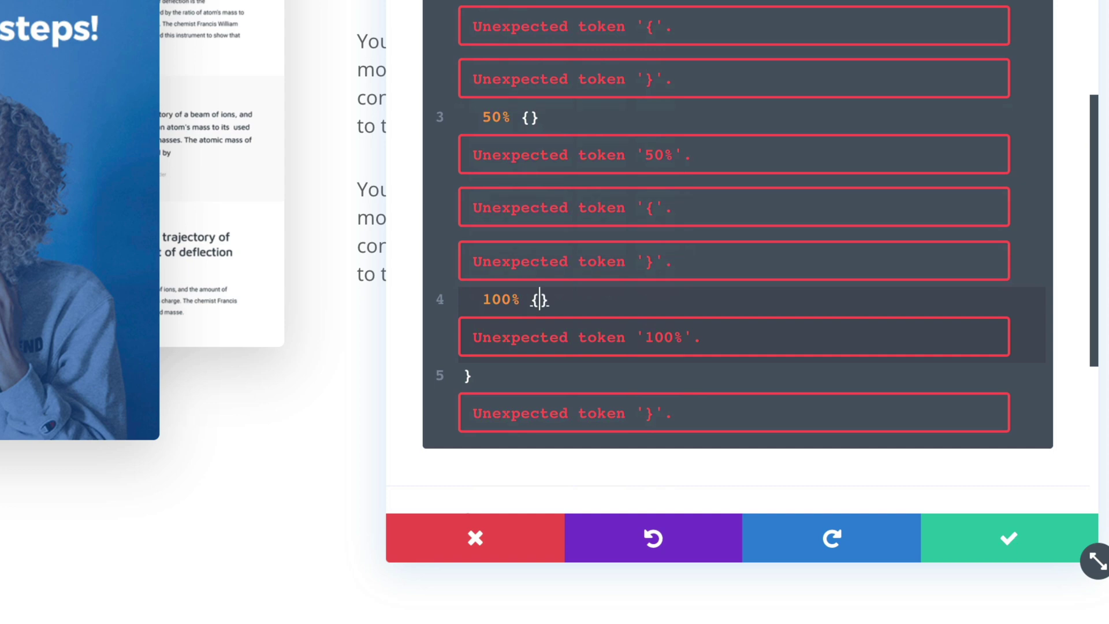
{"action": "scroll", "coordinate": [628, 278], "scroll_direction": "up", "scroll_amount": 5}
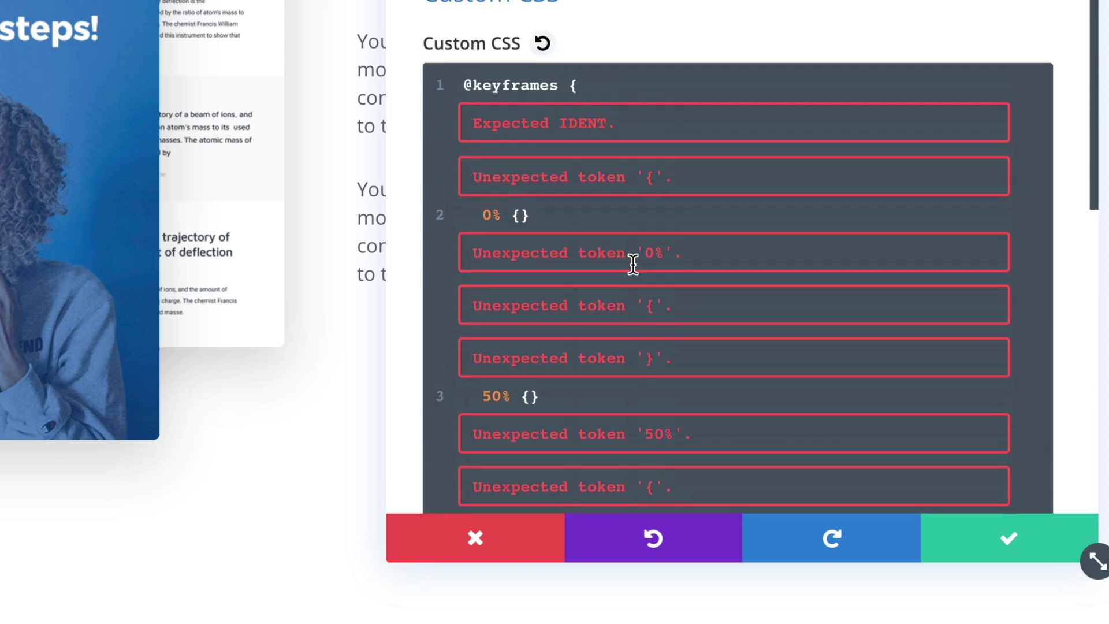
- Give the 0% stop the rule transform: translateY(0)
{"action": "left_click", "coordinate": [534, 217]}
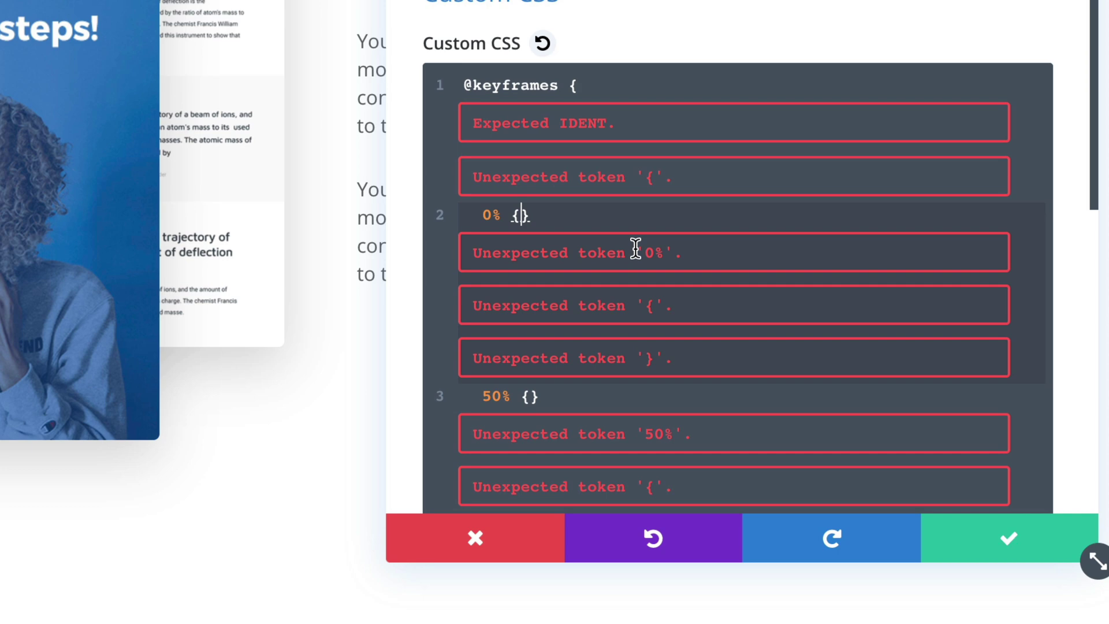
{"action": "type", "text": "transform"}
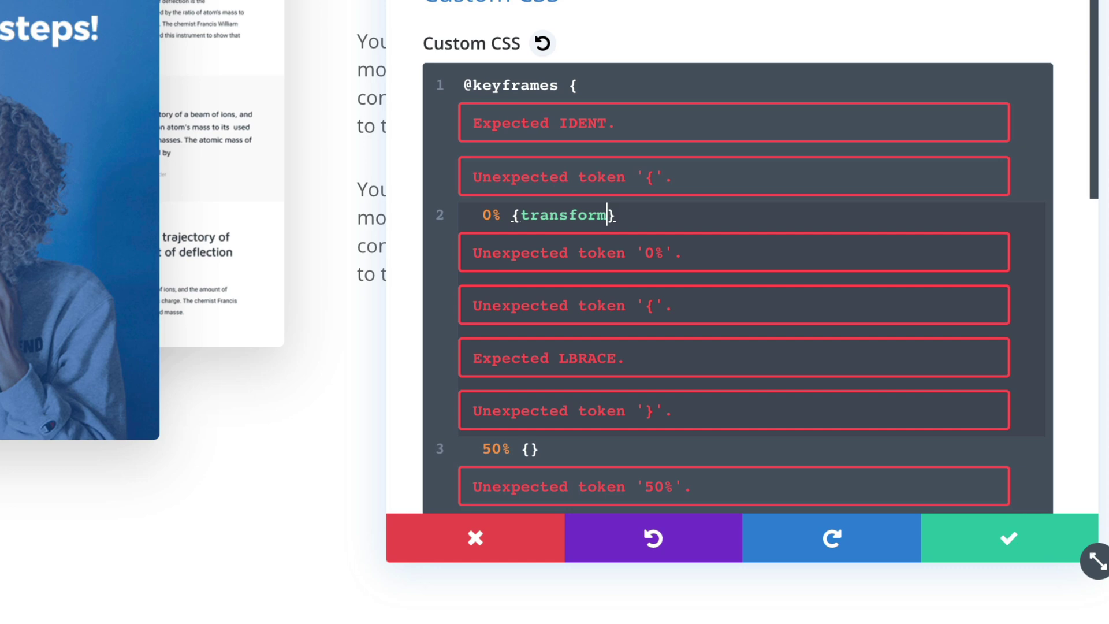
{"action": "type", "text": ":translat"}
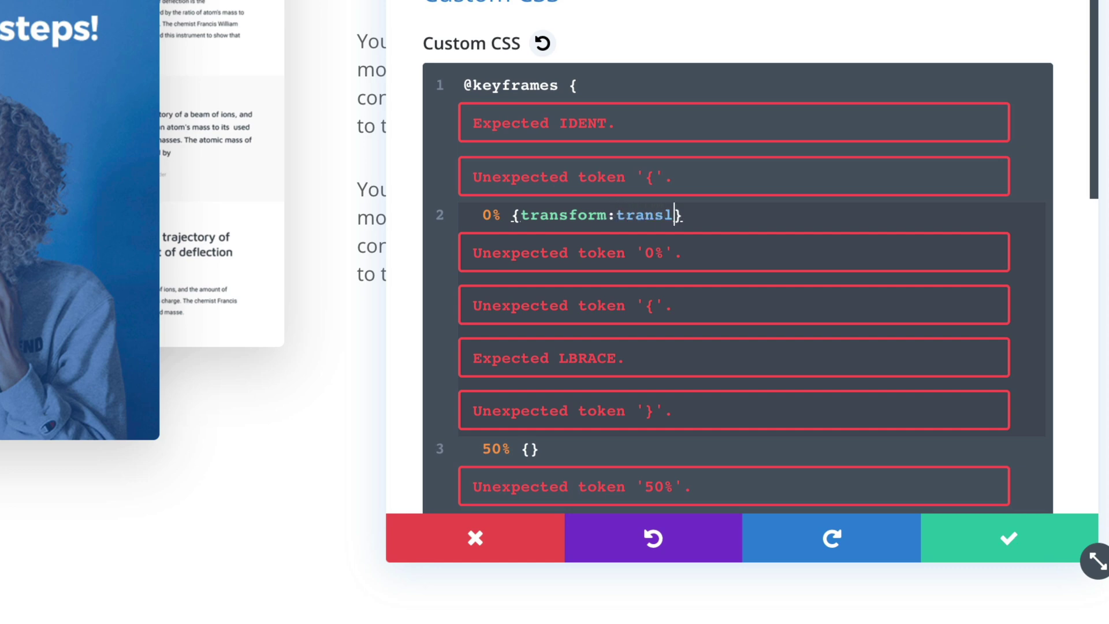
{"action": "type", "text": "e"}
{"action": "type", "text": "Y"}
{"action": "type", "text": "(0"}
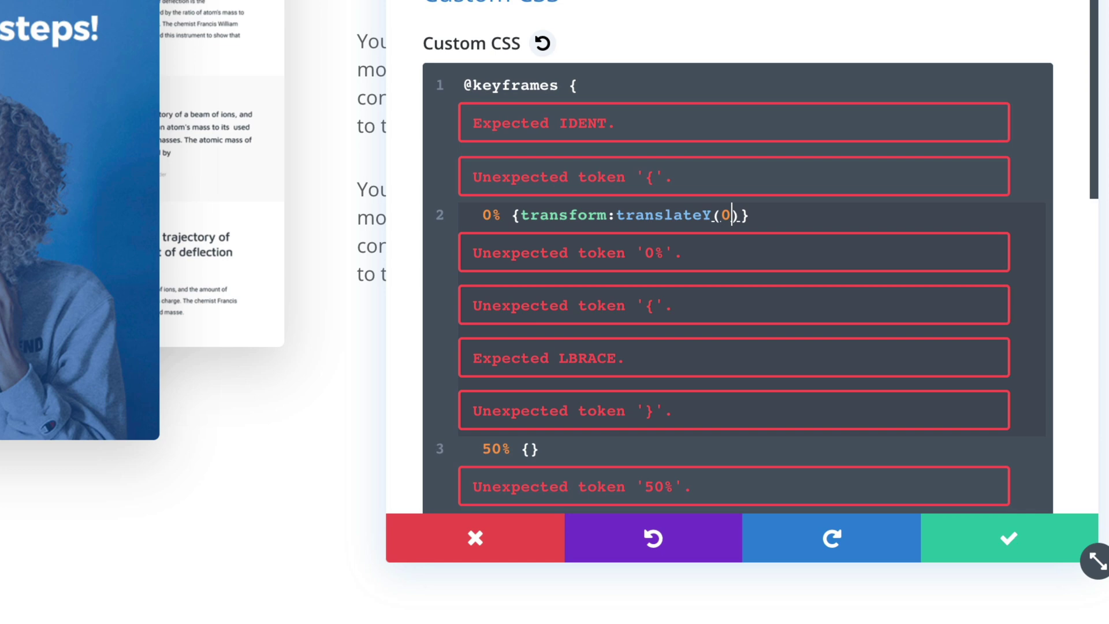
{"action": "key", "text": "Right"}
{"action": "key", "text": "Right"}
- Copy the translateY rule into the 100% and 50% stops, changing 50% to translateY(15px)
{"action": "left_click", "coordinate": [505, 215], "text": "shift"}
{"action": "key", "text": "ctrl+c"}
{"action": "scroll", "coordinate": [595, 231], "scroll_direction": "down", "scroll_amount": 5}
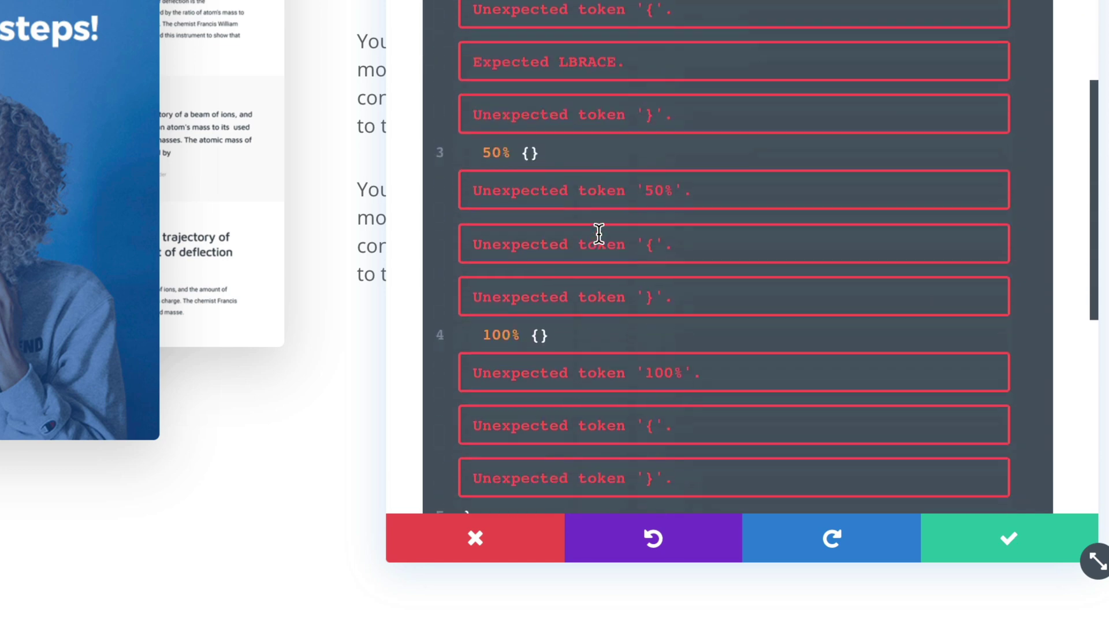
{"action": "left_click_drag", "start_coordinate": [525, 332], "coordinate": [545, 327]}
{"action": "key", "text": "ctrl+v"}
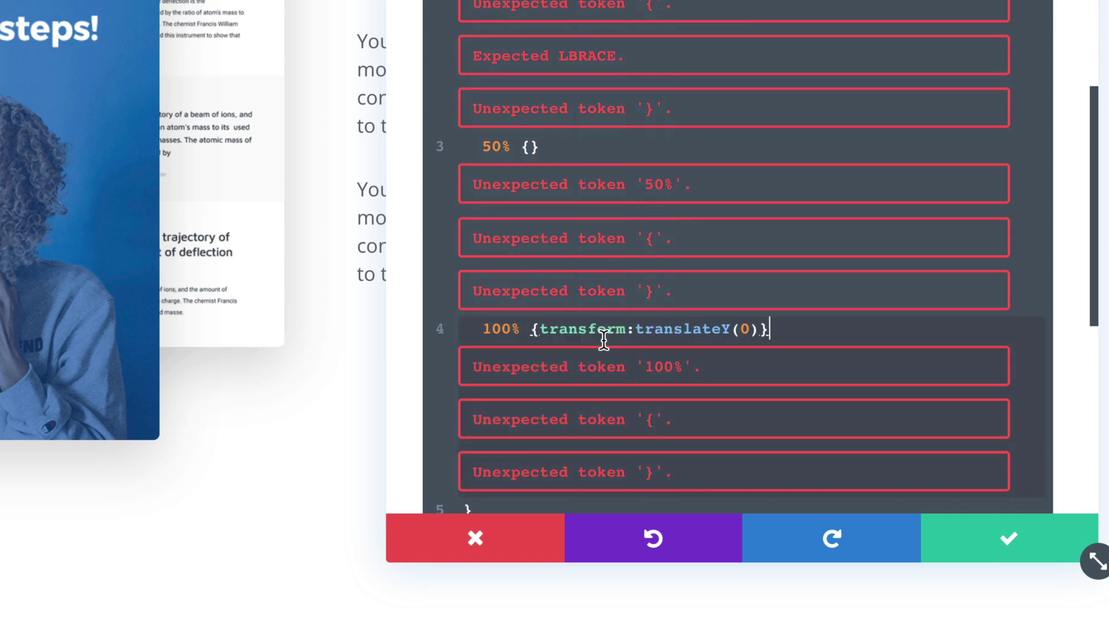
{"action": "left_click_drag", "start_coordinate": [522, 148], "coordinate": [540, 148]}
{"action": "key", "text": "ctrl+v"}
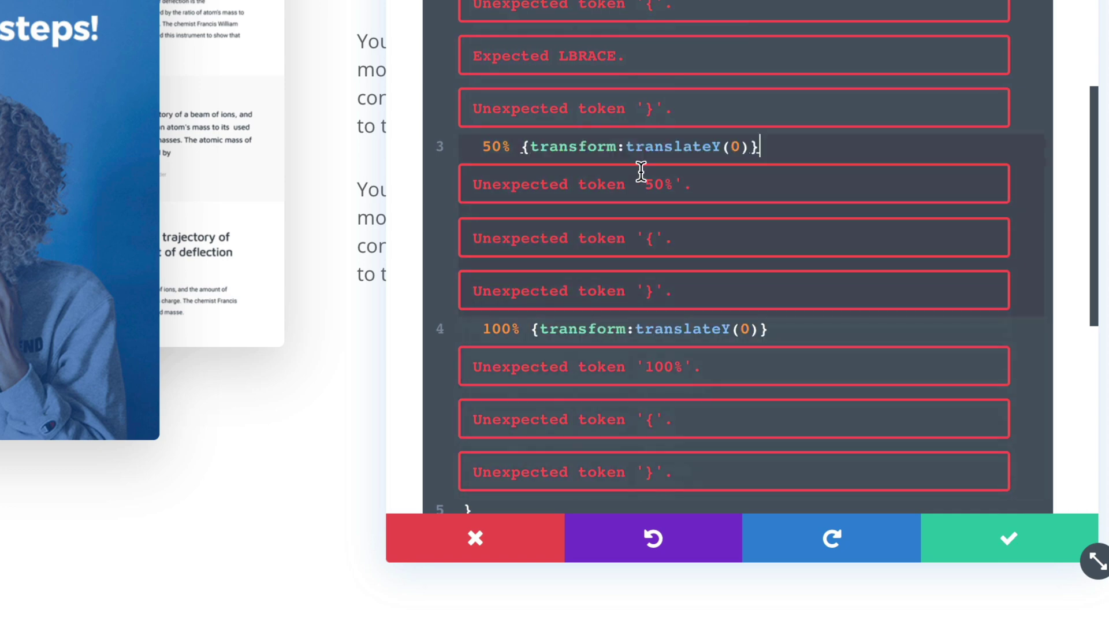
{"action": "double_click", "coordinate": [735, 146]}
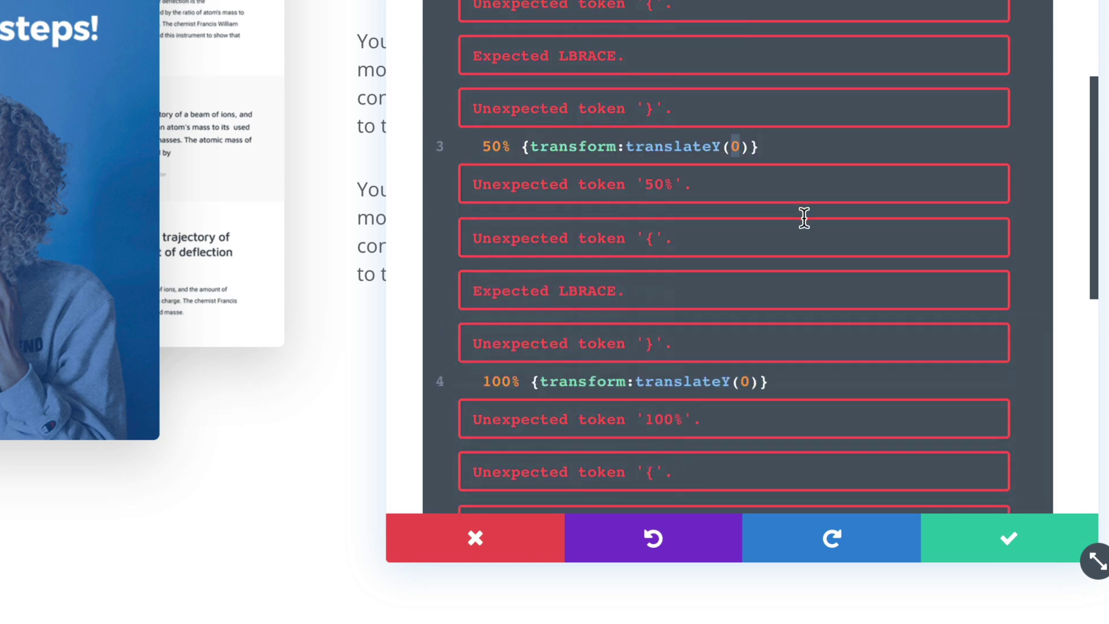
{"action": "type", "text": "15px"}
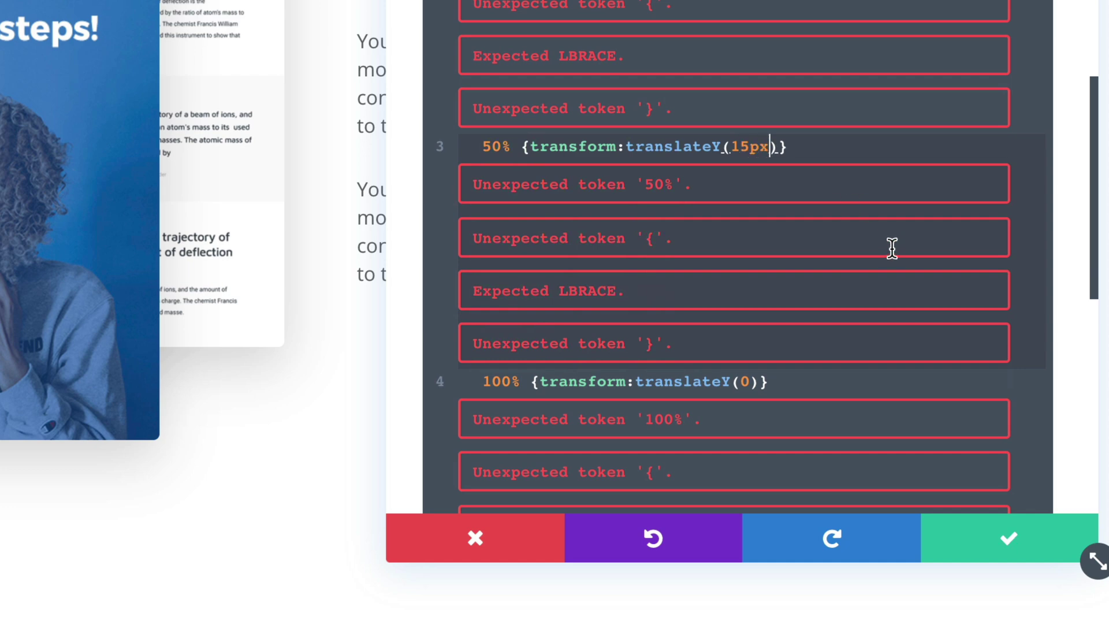
- Name the keyframes block 'floating'
{"action": "scroll", "coordinate": [831, 188], "scroll_direction": "up", "scroll_amount": 5}
{"action": "left_click", "coordinate": [715, 127]}
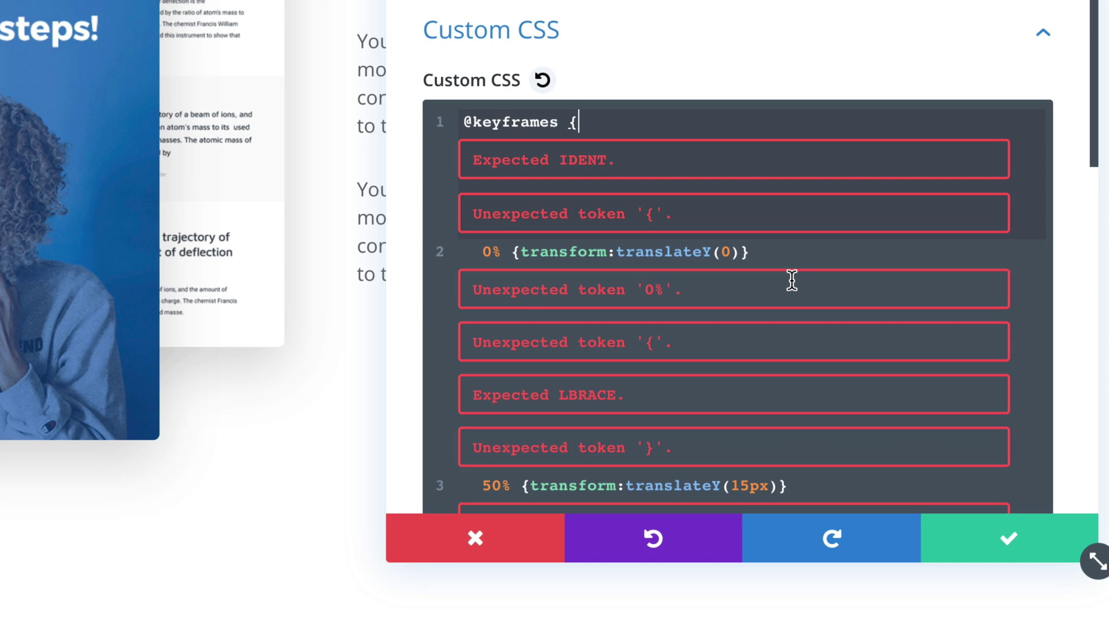
{"action": "left_click", "coordinate": [568, 122]}
{"action": "type", "text": "floating"}
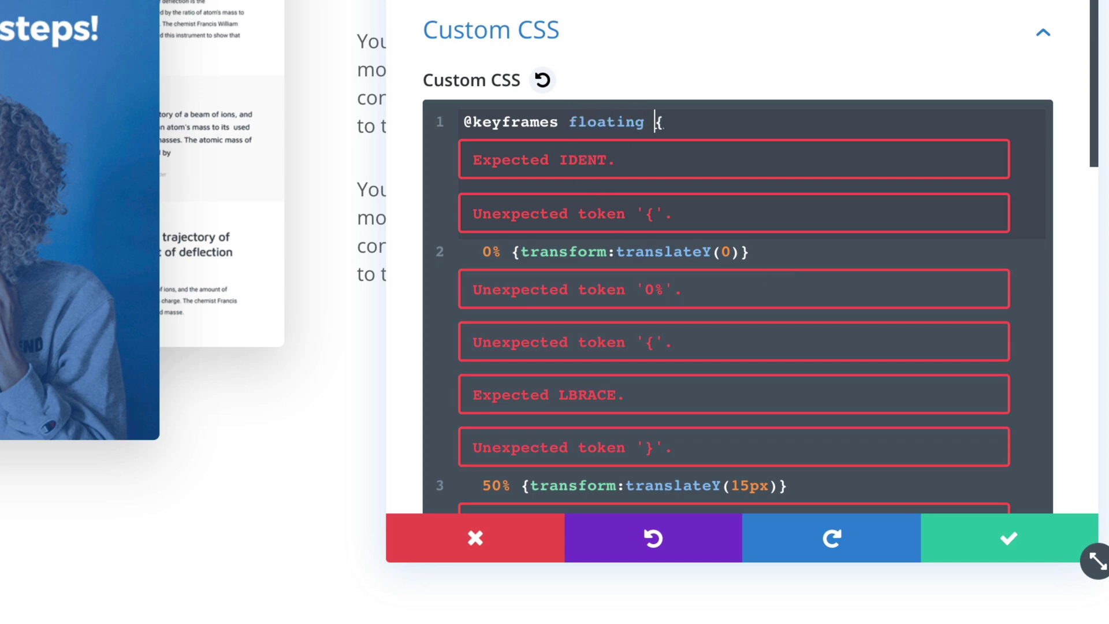
{"action": "left_click", "coordinate": [751, 251]}
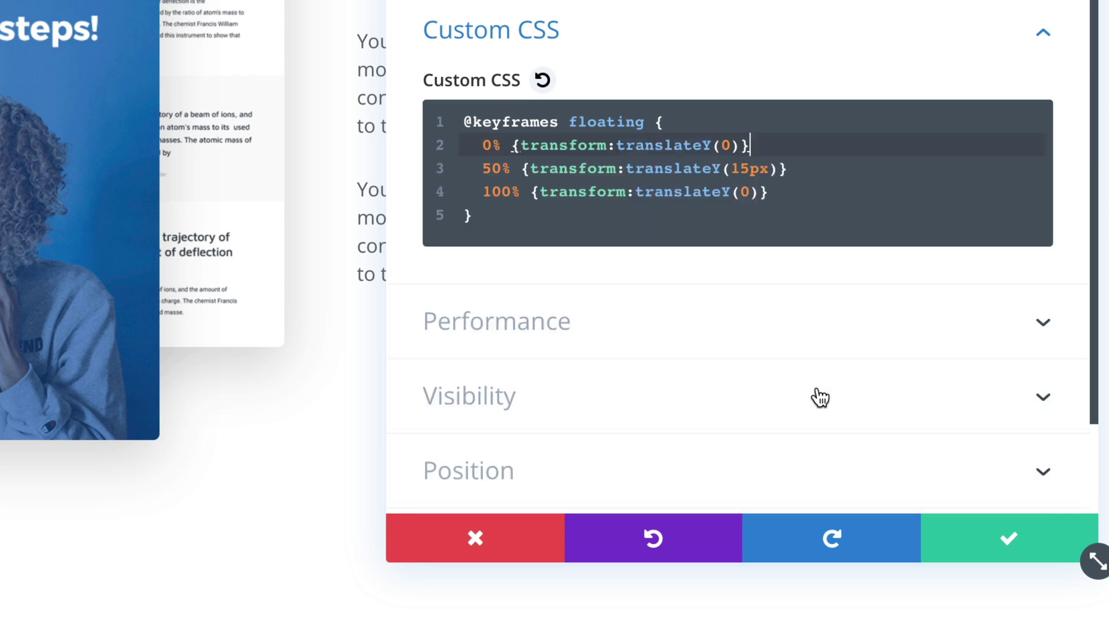
{"action": "left_click", "coordinate": [526, 217]}
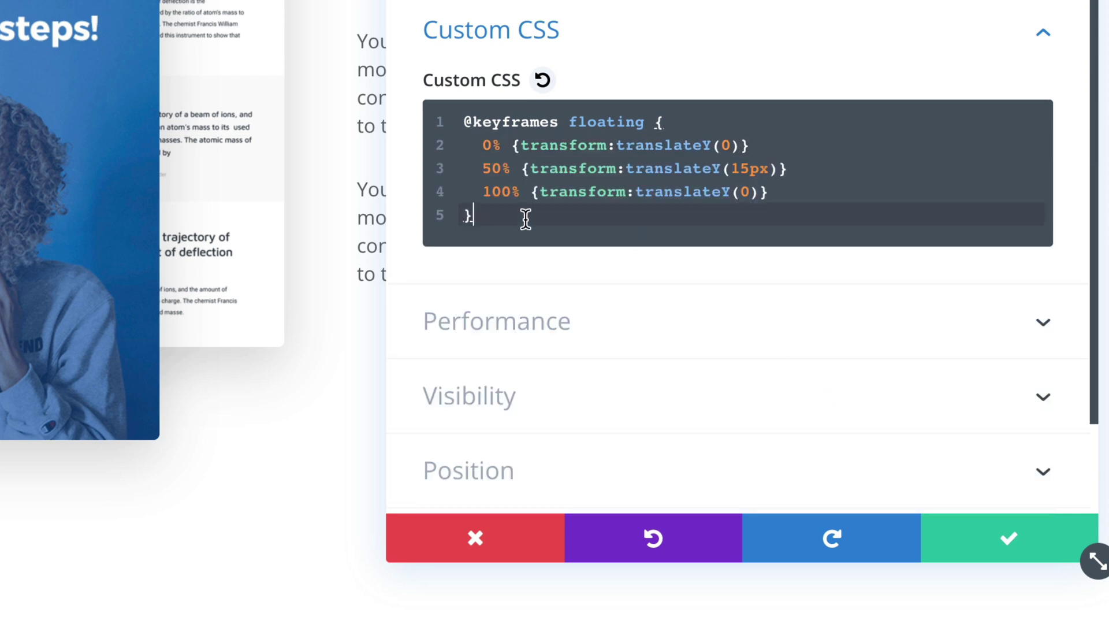
{"action": "left_click", "coordinate": [459, 120]}
{"action": "left_click_drag", "start_coordinate": [470, 118], "coordinate": [586, 113]}
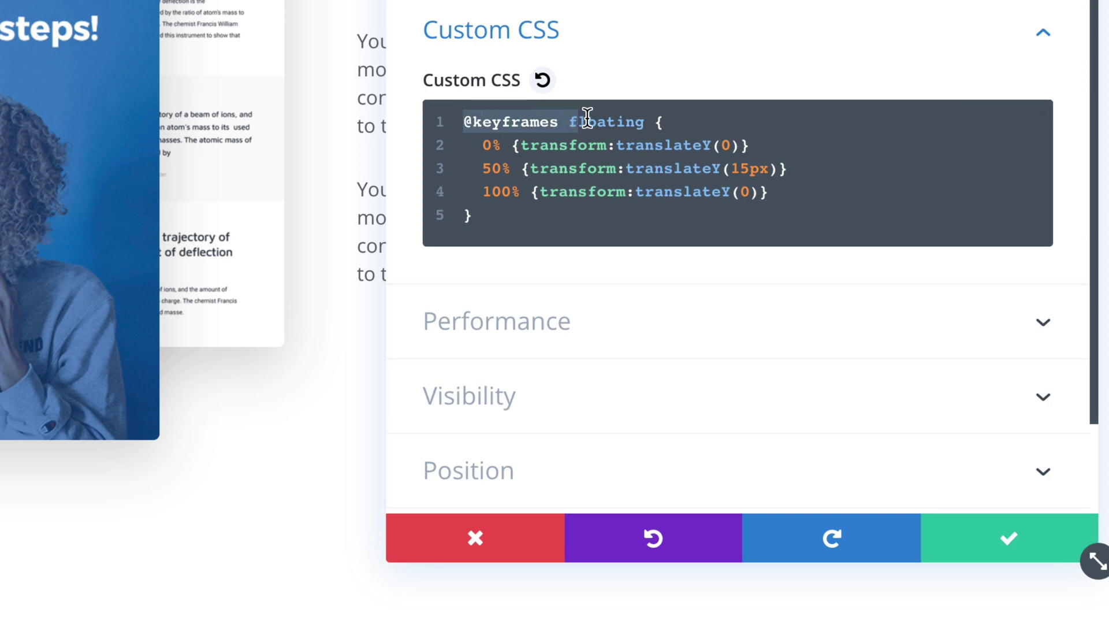
{"action": "left_click", "coordinate": [597, 121]}
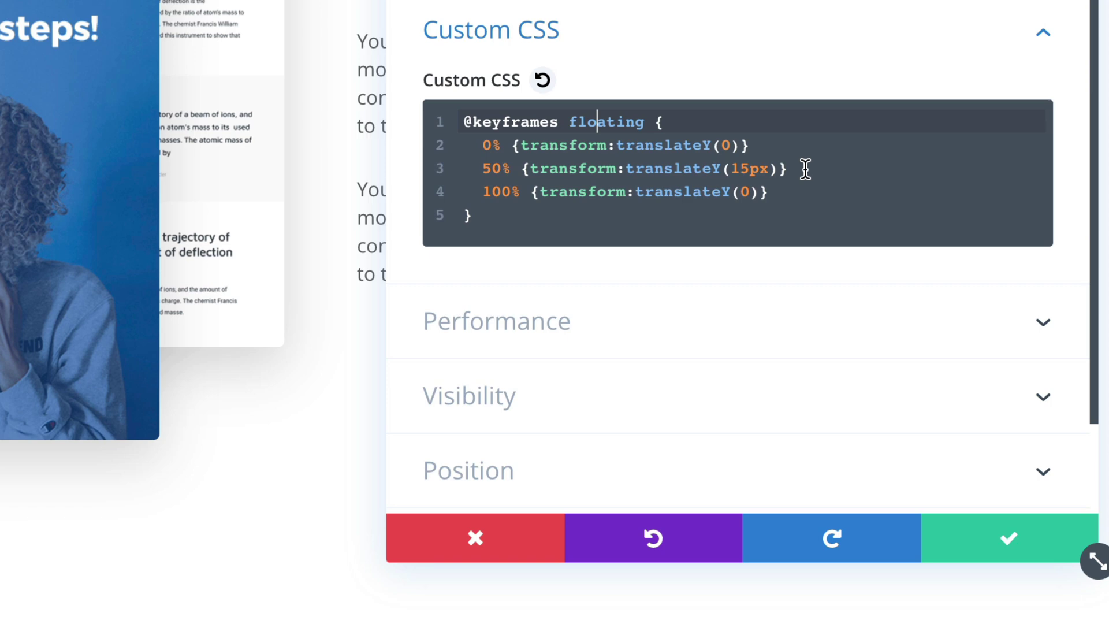
- Below the keyframes, add .dl-floating { animation: floating 7s ease-in-out infinite; }
{"action": "left_click", "coordinate": [568, 212]}
{"action": "key", "text": "Return"}
{"action": "key", "text": "Return"}
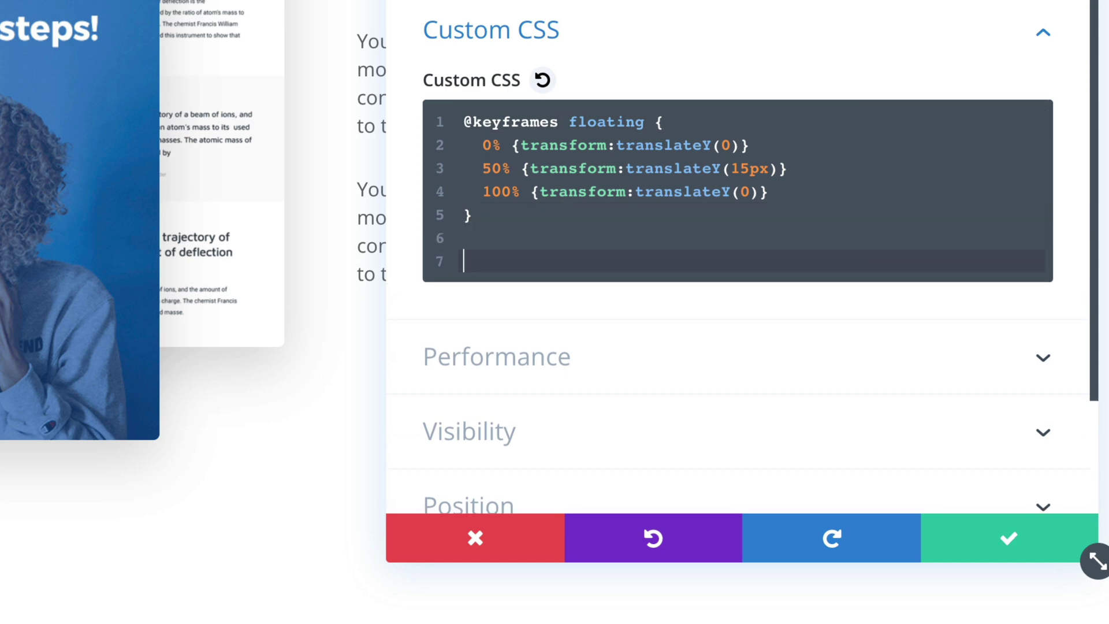
{"action": "type", "text": ".dl-floating"}
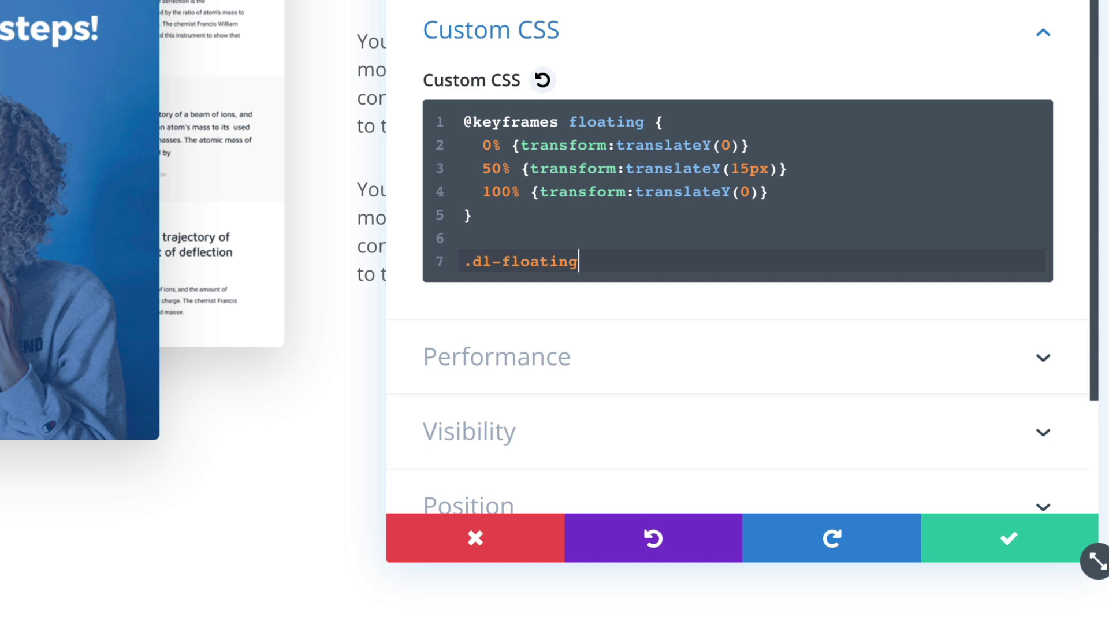
{"action": "type", "text": " {"}
{"action": "key", "text": "Return"}
{"action": "type", "text": "animation: "}
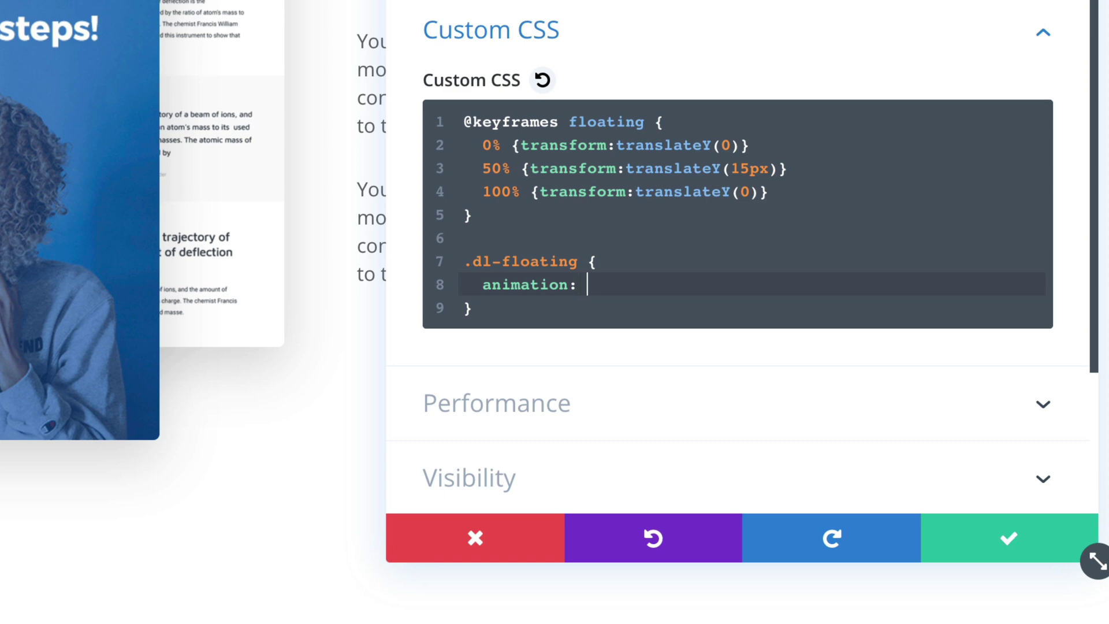
{"action": "type", "text": "floating"}
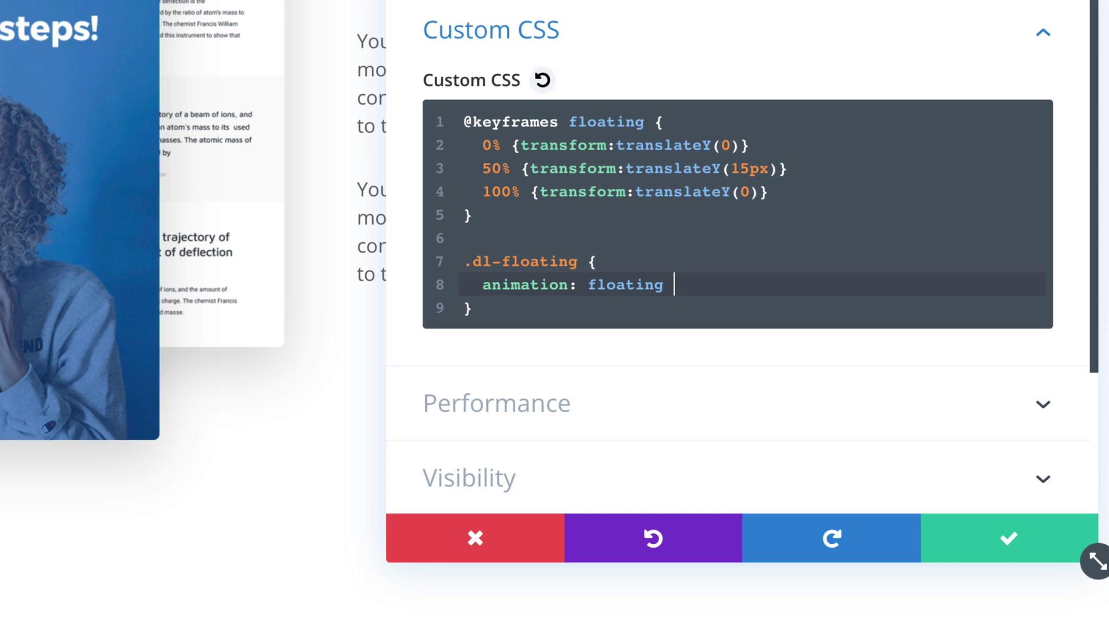
{"action": "type", "text": "7s"}
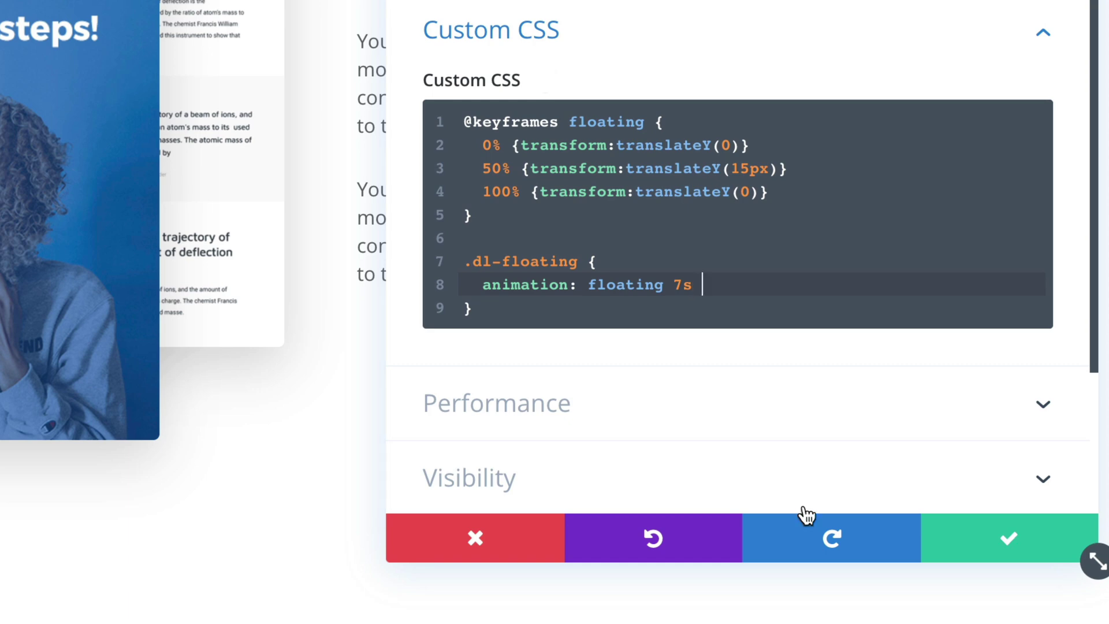
{"action": "type", "text": "ease-in-out"}
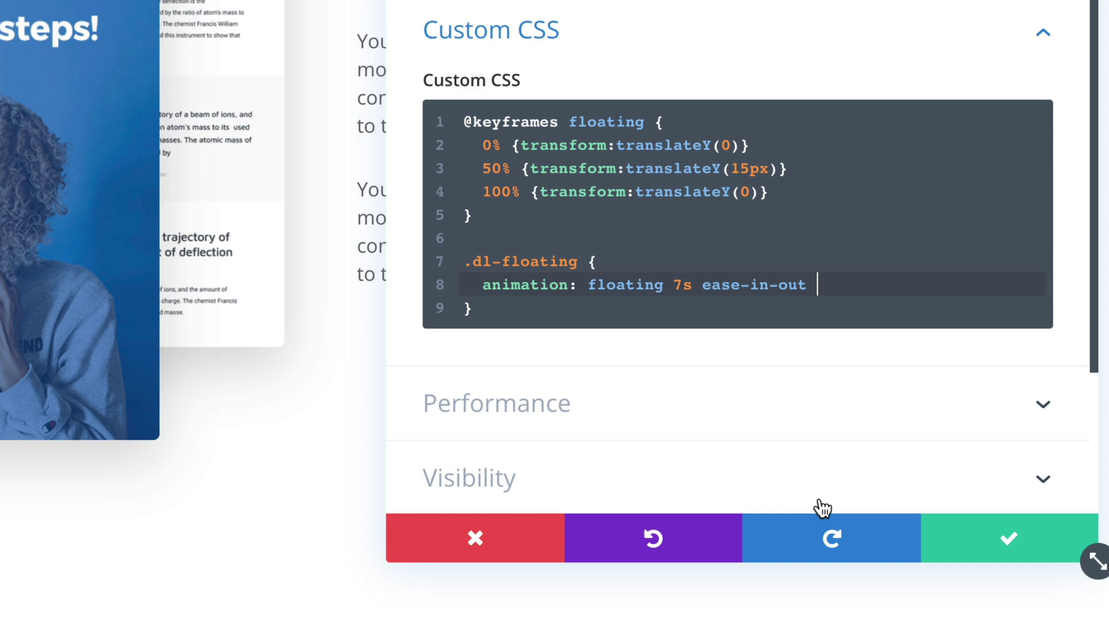
{"action": "type", "text": "infinite;"}
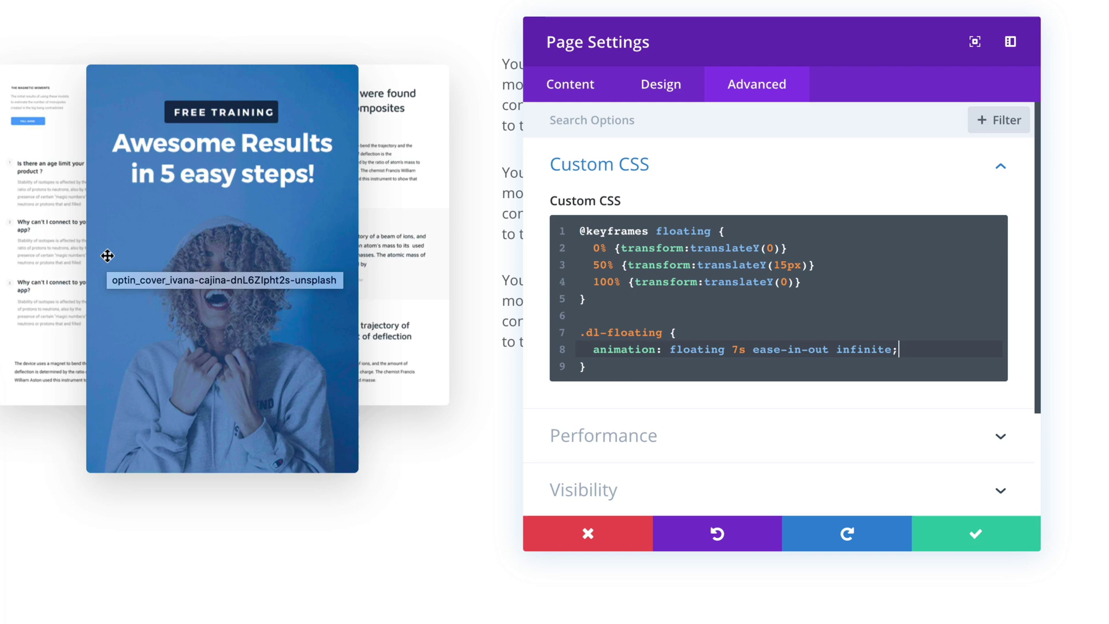
- Add a .dl-floating1 rule with animation-delay: -3.5s and select its class name for copying
{"action": "left_click", "coordinate": [623, 366]}
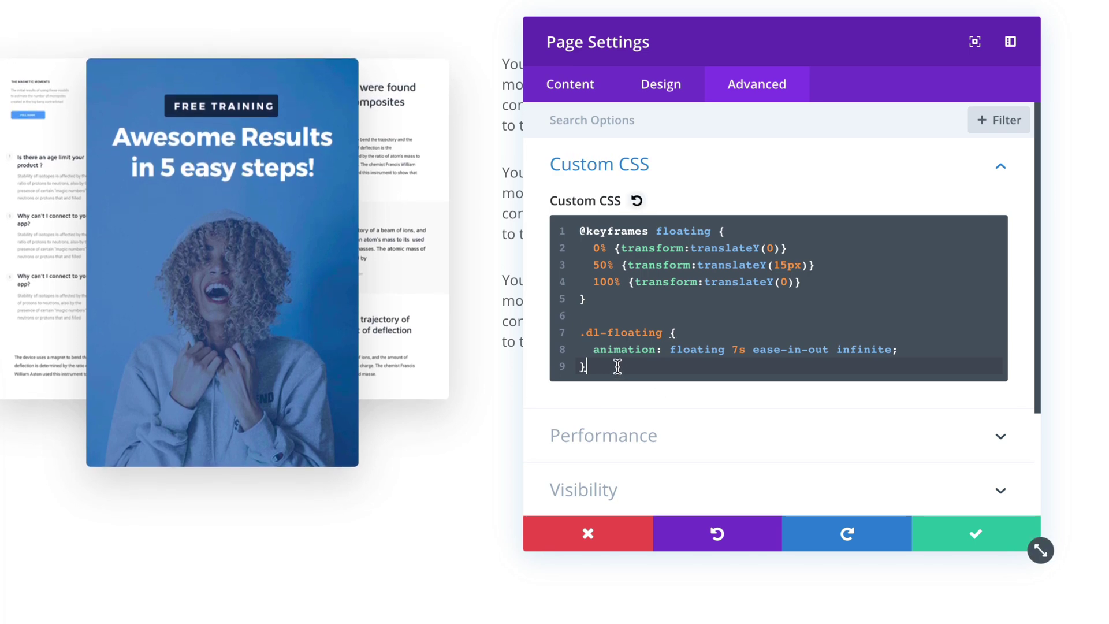
{"action": "scroll", "coordinate": [617, 366], "scroll_direction": "down", "scroll_amount": 1}
{"action": "key", "text": "Return"}
{"action": "key", "text": "Return"}
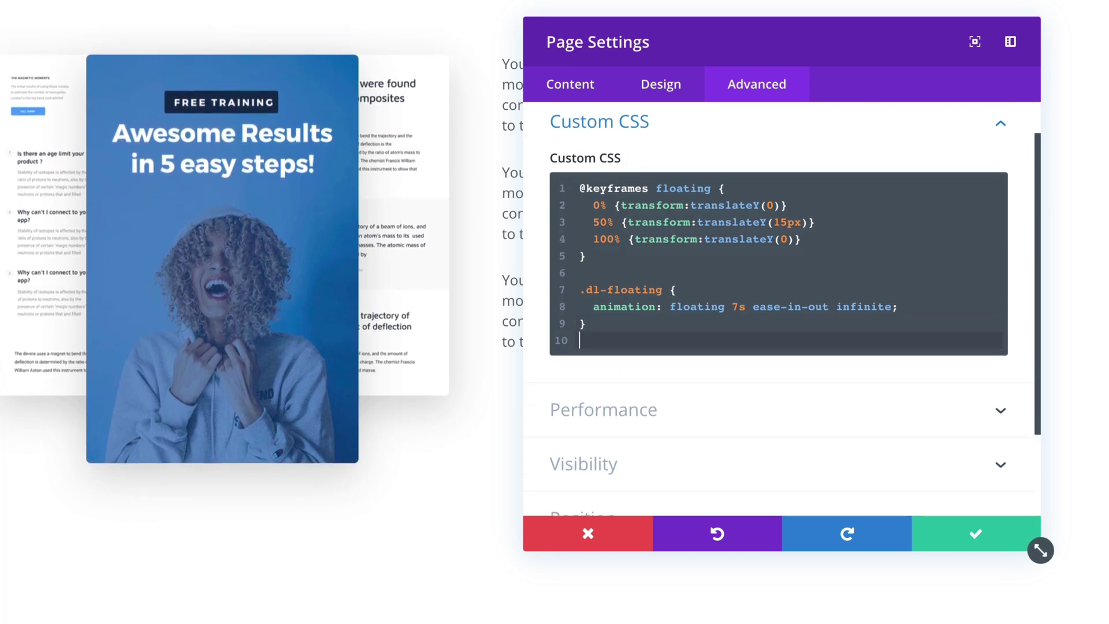
{"action": "type", "text": ".dl-"}
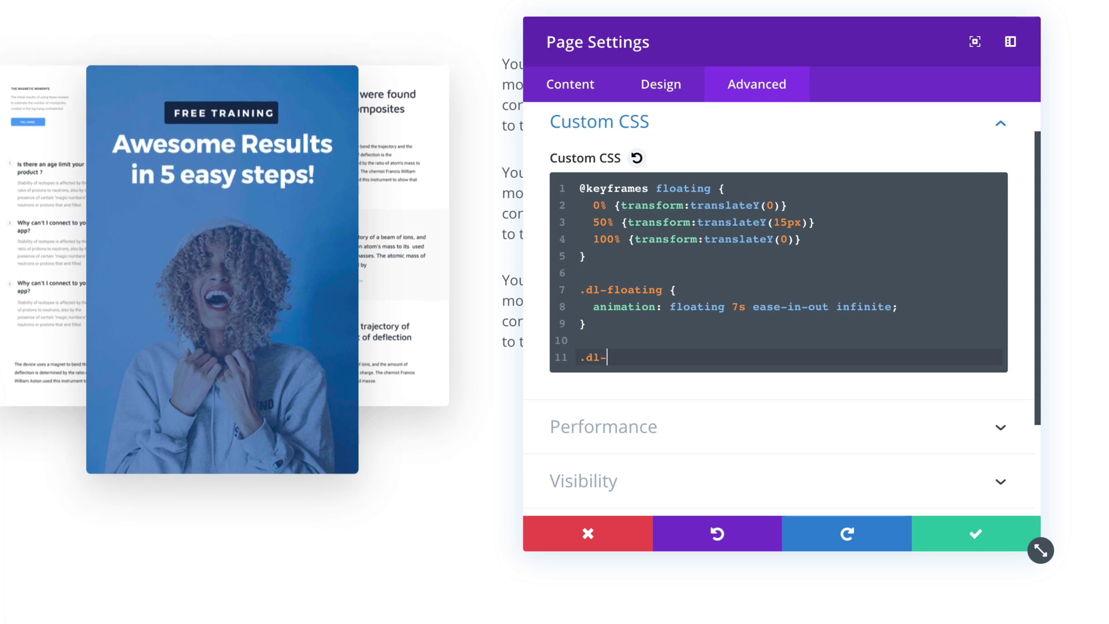
{"action": "type", "text": "loating"}
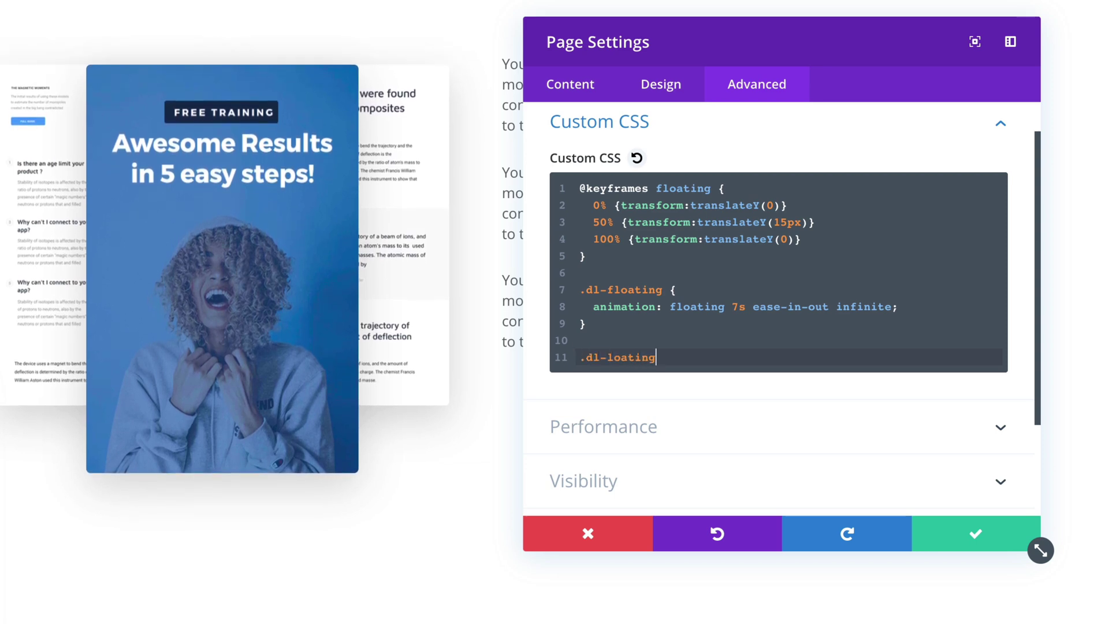
{"action": "type", "text": "1 {"}
{"action": "key", "text": "Return"}
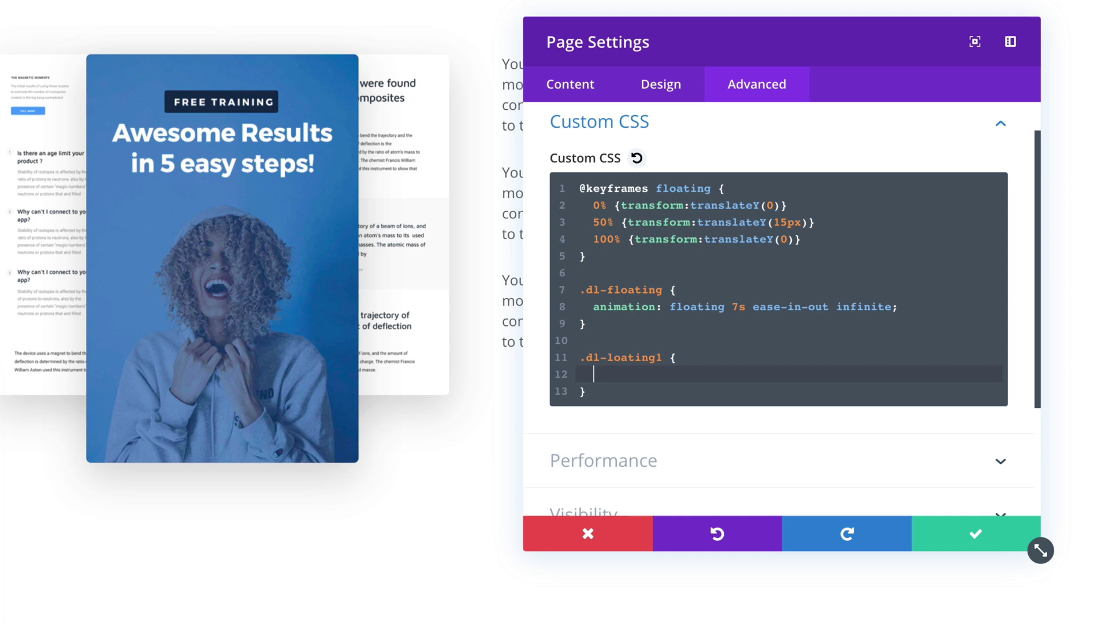
{"action": "type", "text": "anim"}
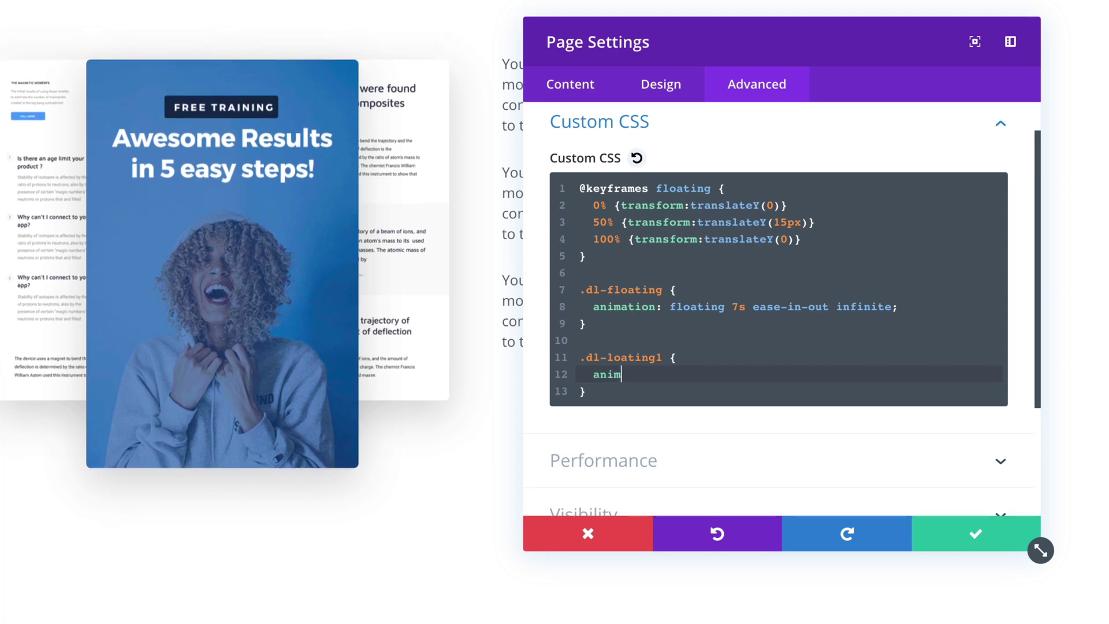
{"action": "type", "text": "ation-delat:"}
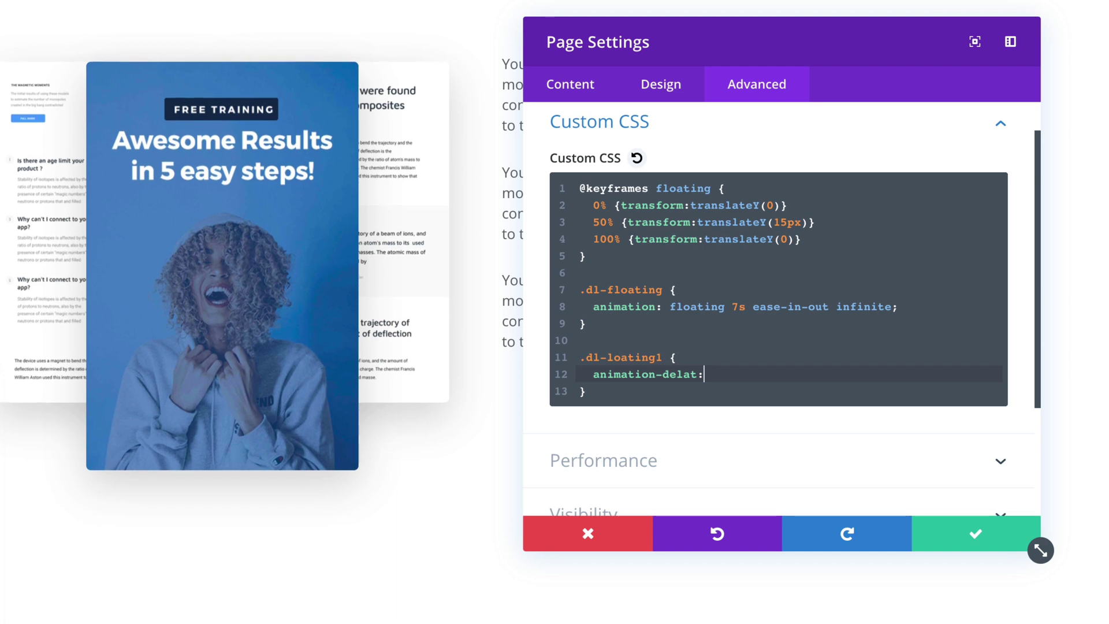
{"action": "key", "text": "Left"}
{"action": "key", "text": "BackSpace"}
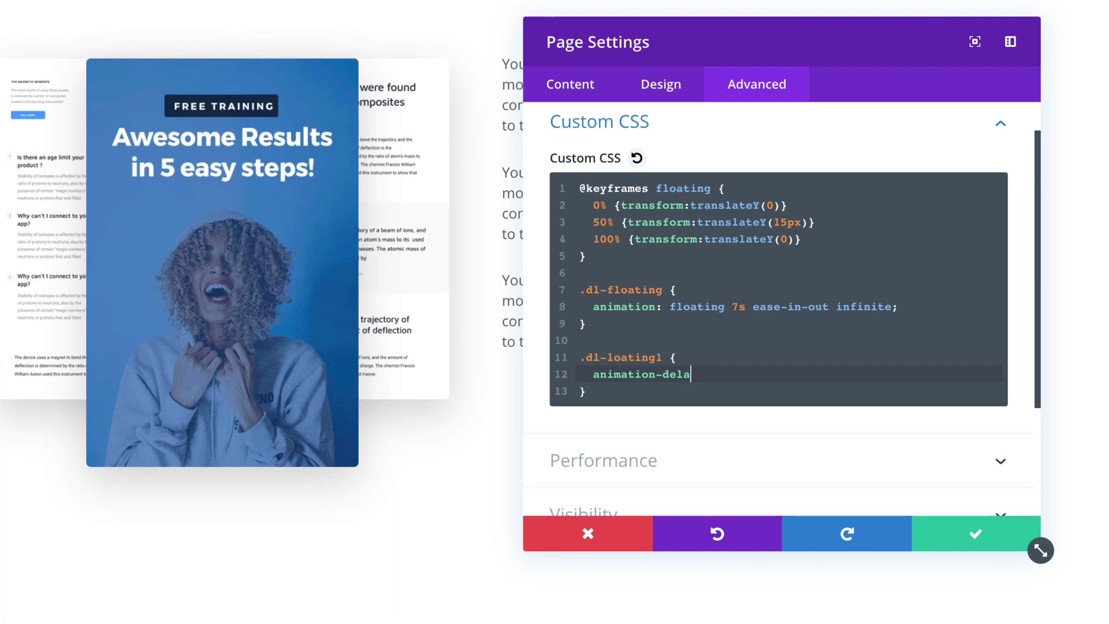
{"action": "type", "text": "y"}
{"action": "key", "text": "Right"}
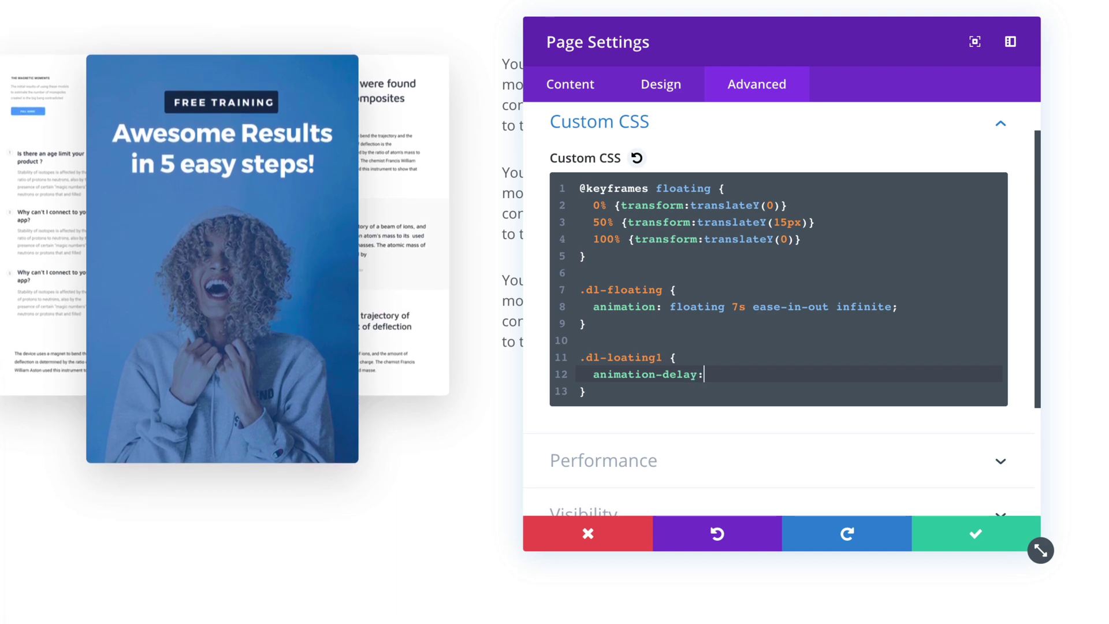
{"action": "type", "text": "-"}
{"action": "type", "text": "3"}
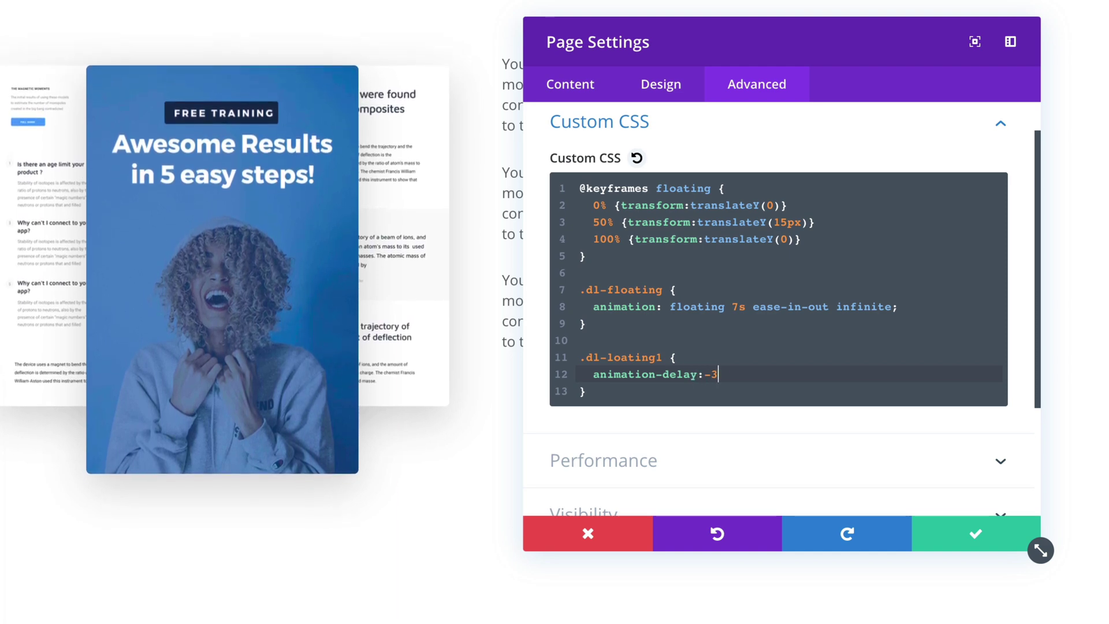
{"action": "type", "text": ".5s;"}
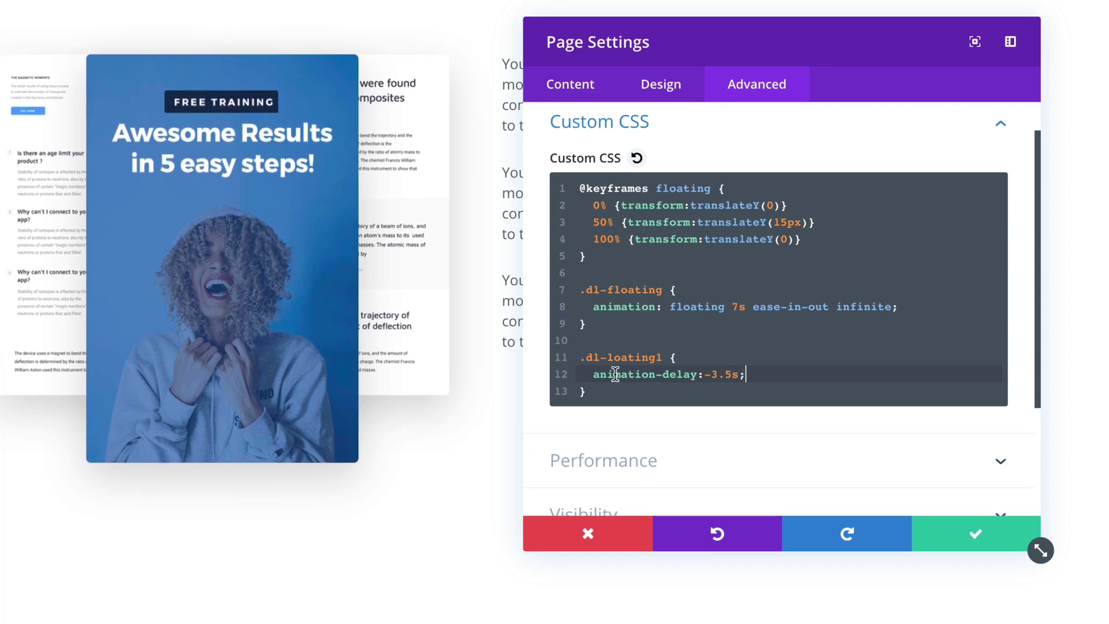
{"action": "left_click", "coordinate": [605, 358]}
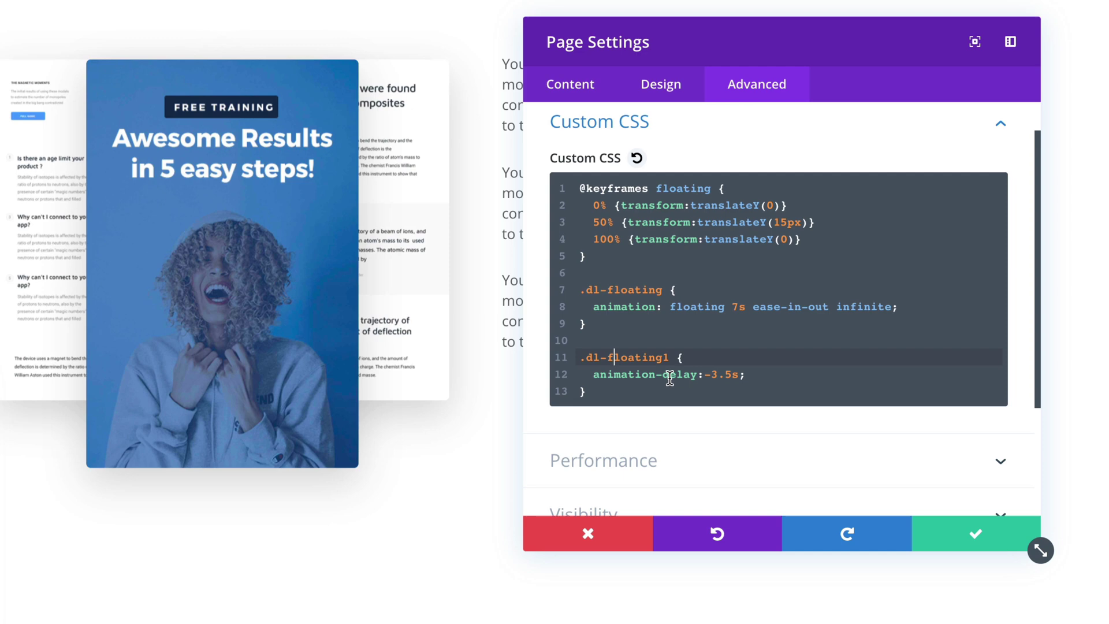
{"action": "left_click_drag", "start_coordinate": [669, 358], "coordinate": [577, 353]}
{"action": "key", "text": "ctrl+c"}
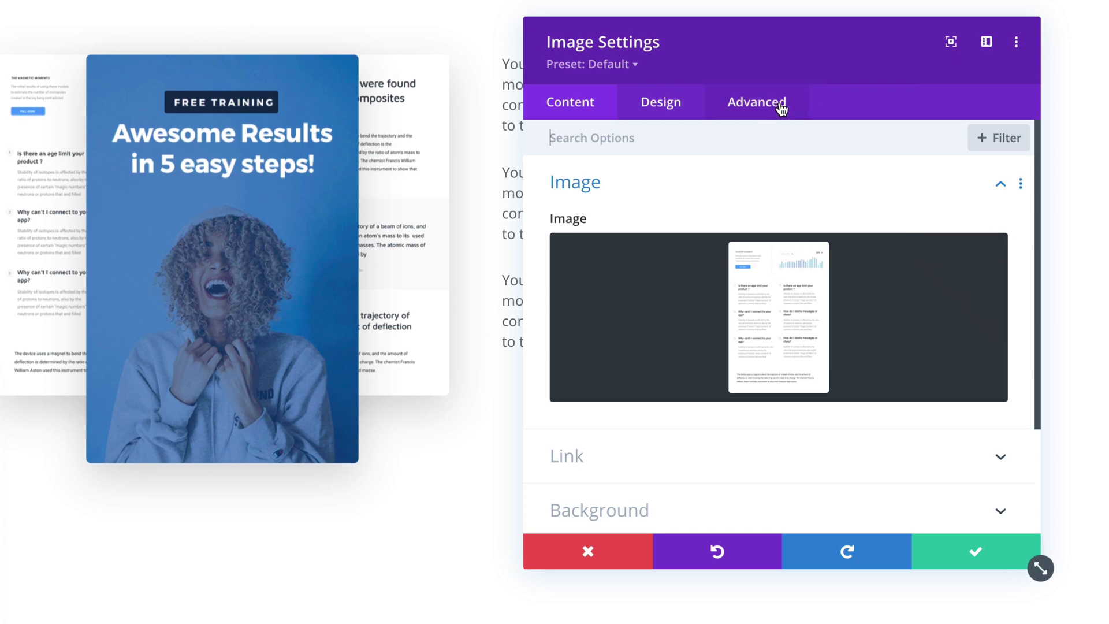
- Add dl-floating1 to the first image's CSS classes after dl-floating
{"action": "left_click", "coordinate": [781, 108]}
{"action": "left_click", "coordinate": [687, 184]}
{"action": "left_click", "coordinate": [633, 315]}
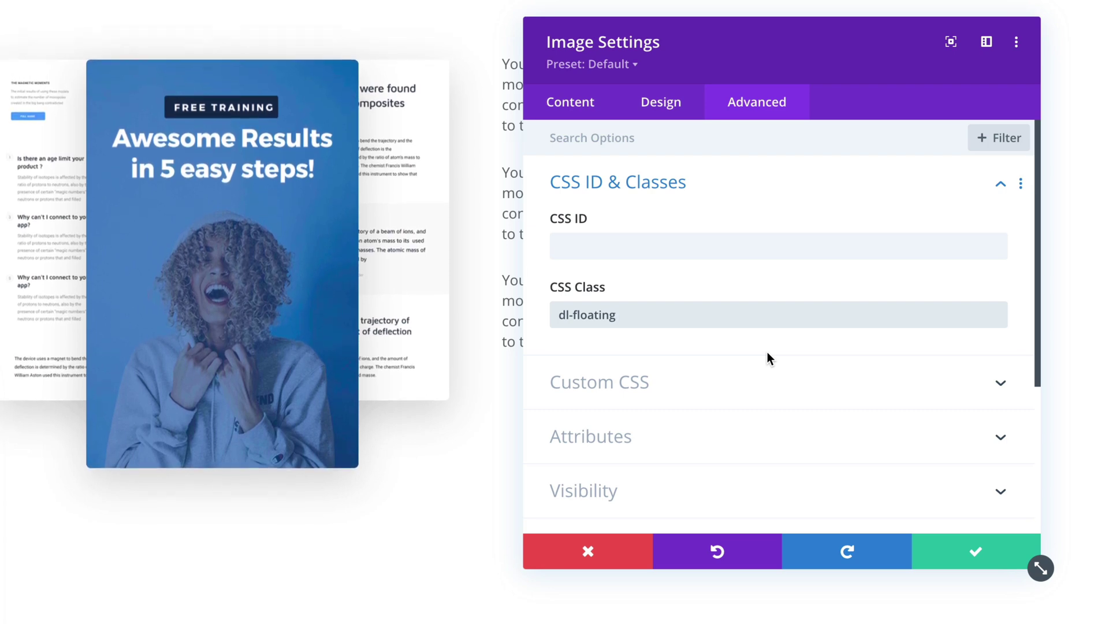
{"action": "key", "text": "ctrl+v"}
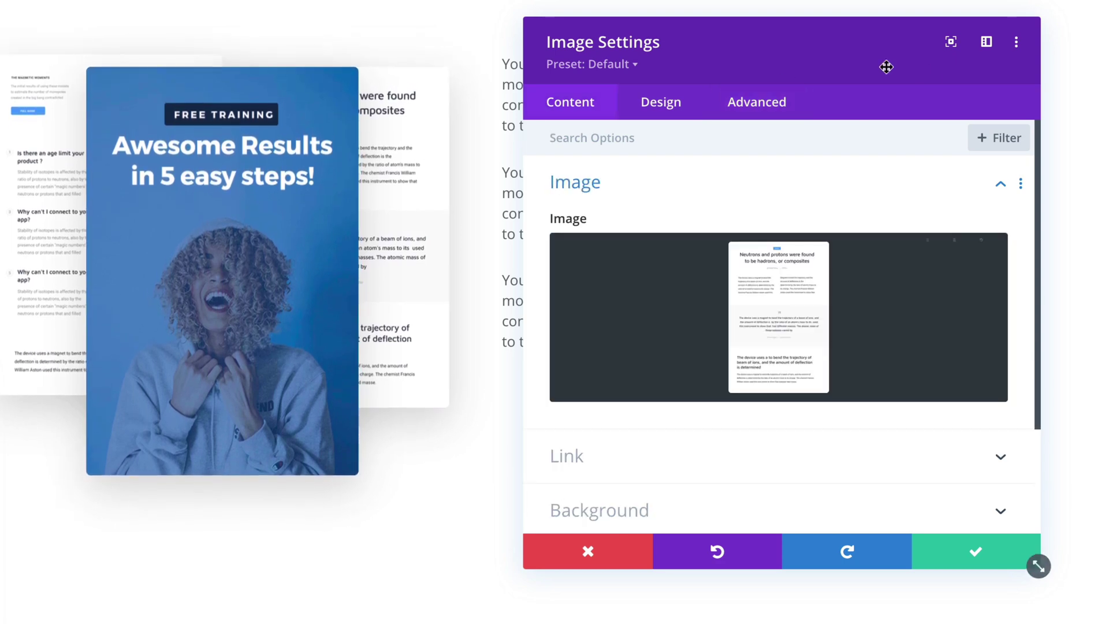
- Paste the floating class into the next image's CSS classes, dropping the trailing 1 to renumber it
{"action": "left_click", "coordinate": [768, 117]}
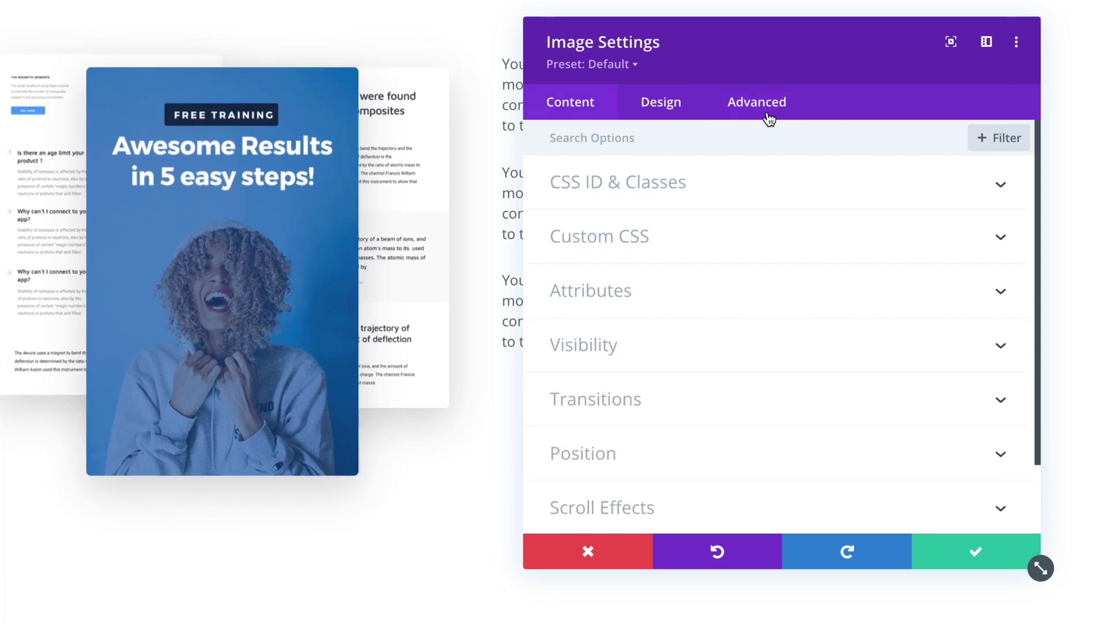
{"action": "left_click", "coordinate": [649, 183]}
{"action": "left_click", "coordinate": [623, 322]}
{"action": "key", "text": "ctrl+v"}
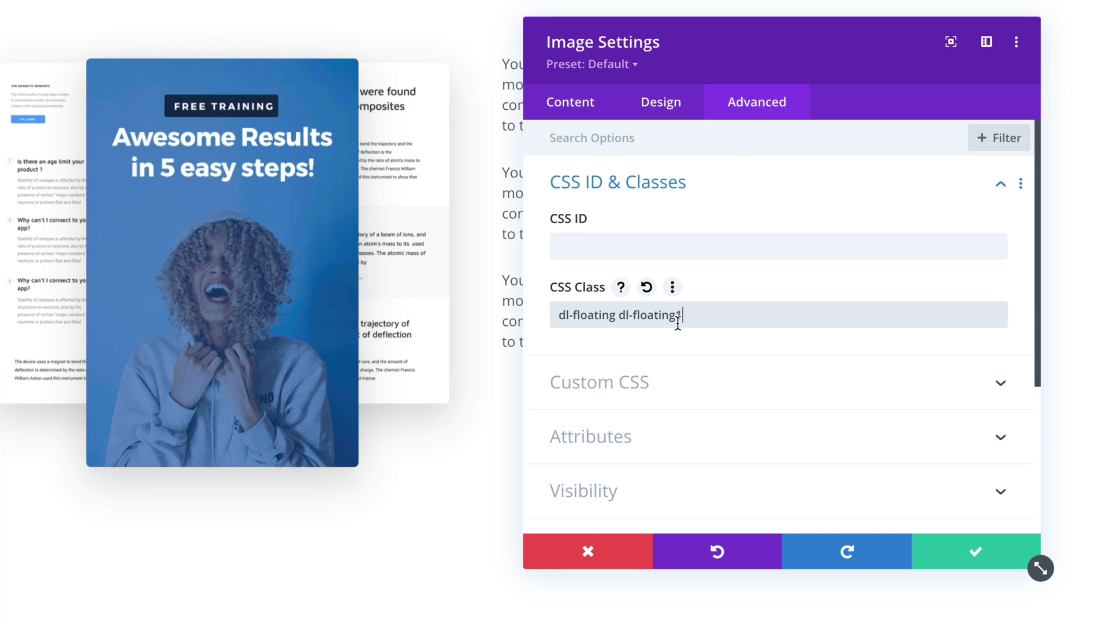
{"action": "key", "text": "BackSpace"}
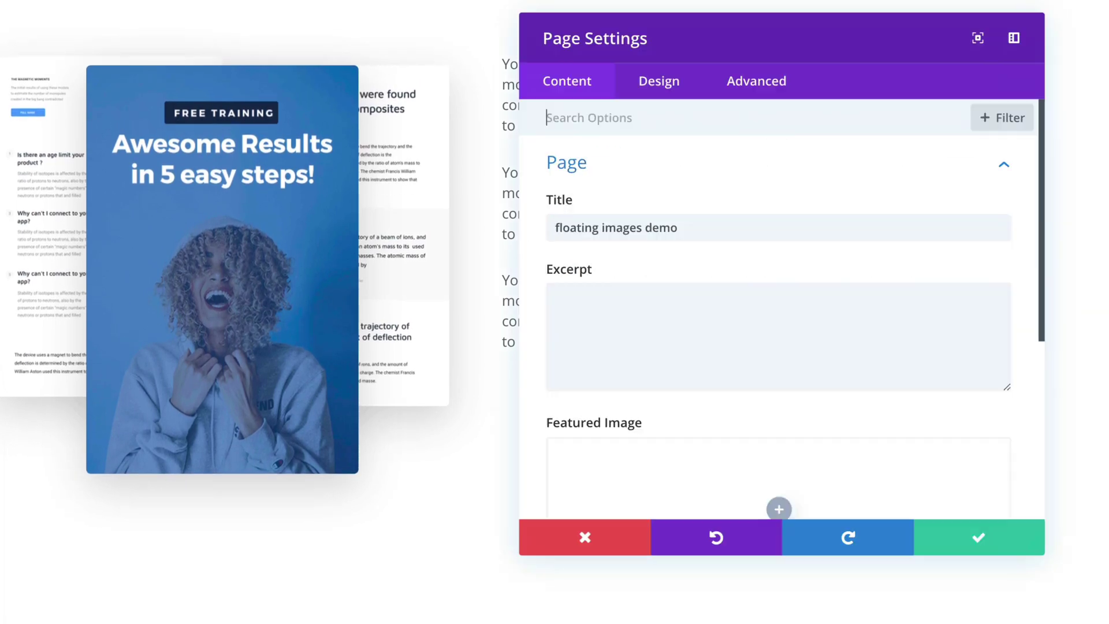
- Duplicate the .dl-floating1 rule below itself as .dl-floating2 with animation-delay -4.5s
{"action": "left_click", "coordinate": [757, 84]}
{"action": "left_click", "coordinate": [672, 165]}
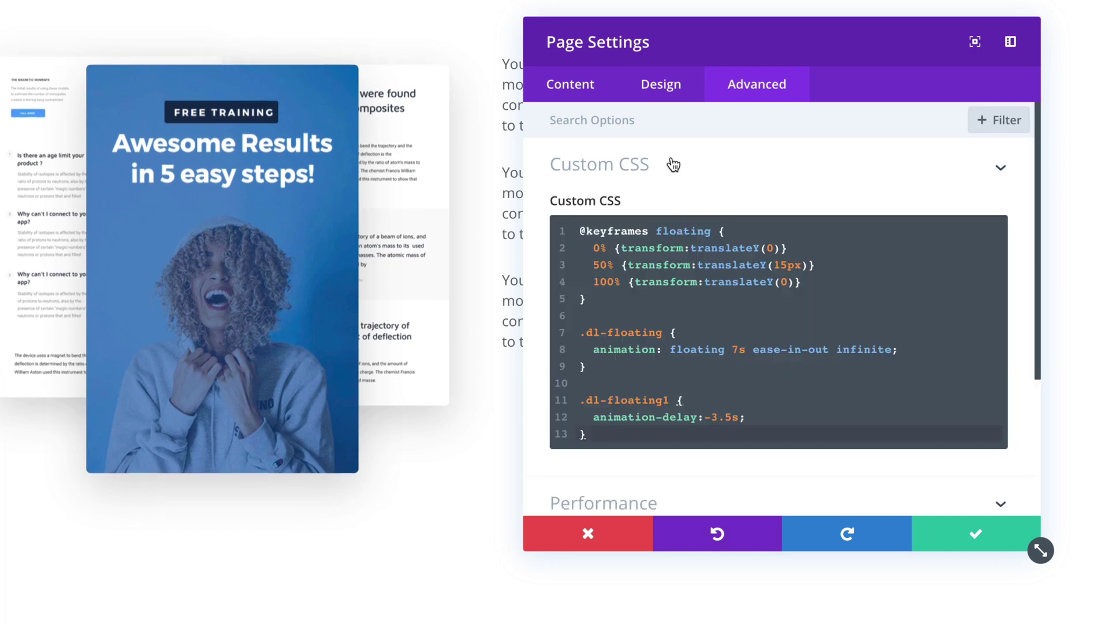
{"action": "scroll", "coordinate": [572, 289], "scroll_direction": "down", "scroll_amount": 2}
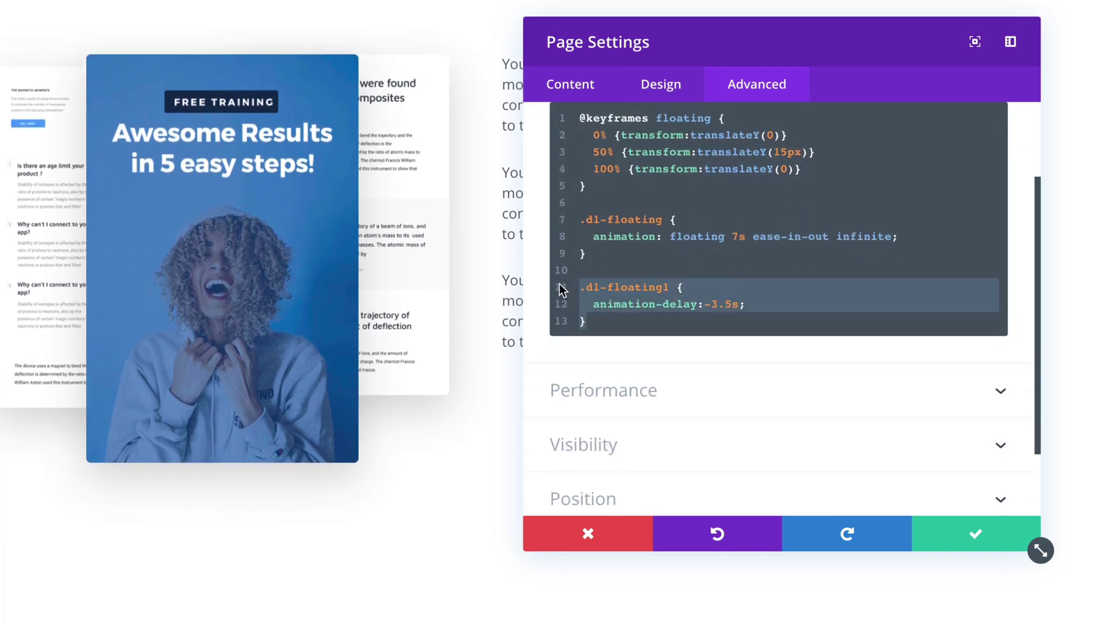
{"action": "key", "text": "Right"}
{"action": "key", "text": "Return"}
{"action": "key", "text": "Return"}
{"action": "type", "text": ".dl-floating1 {   animation-delay:-3.5s; }"}
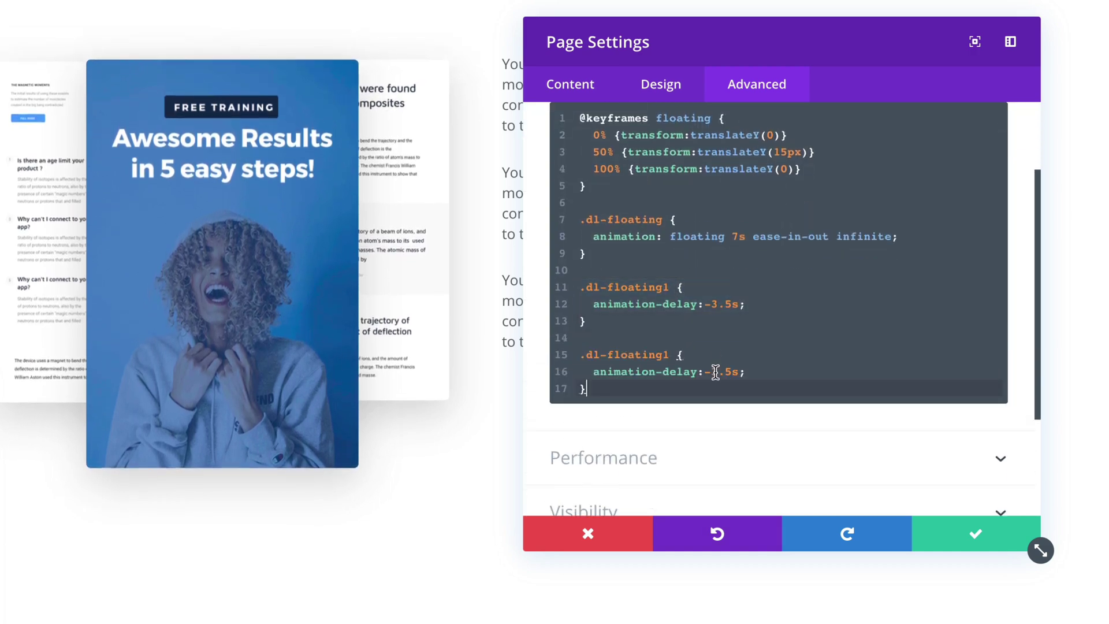
{"action": "left_click_drag", "start_coordinate": [712, 371], "coordinate": [731, 371]}
{"action": "type", "text": "4"}
{"action": "left_click", "coordinate": [767, 374]}
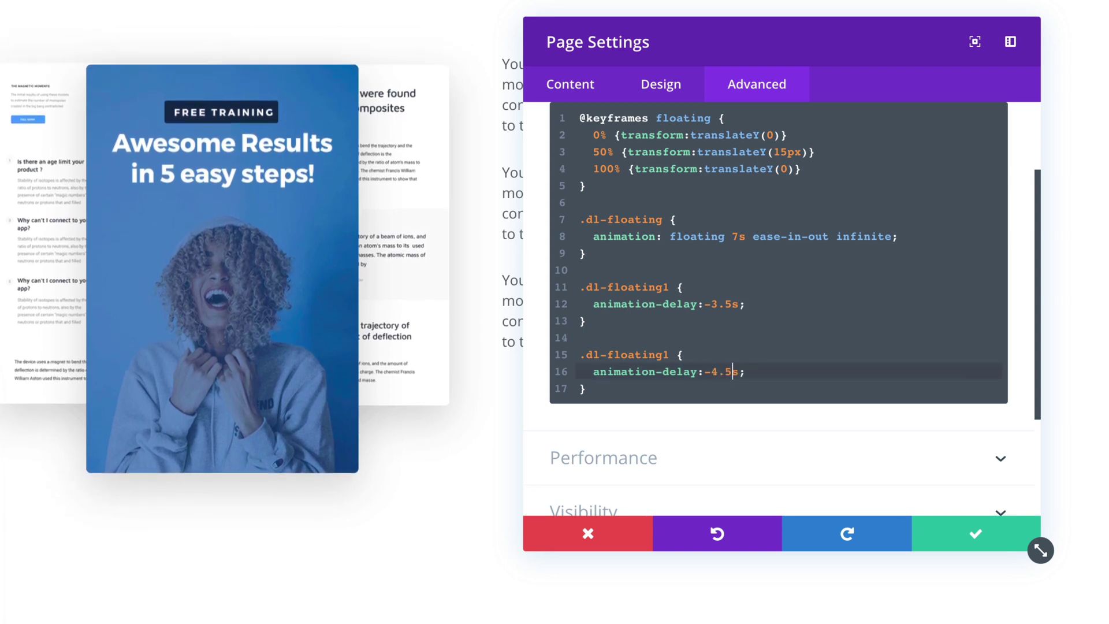
{"action": "left_click", "coordinate": [669, 355]}
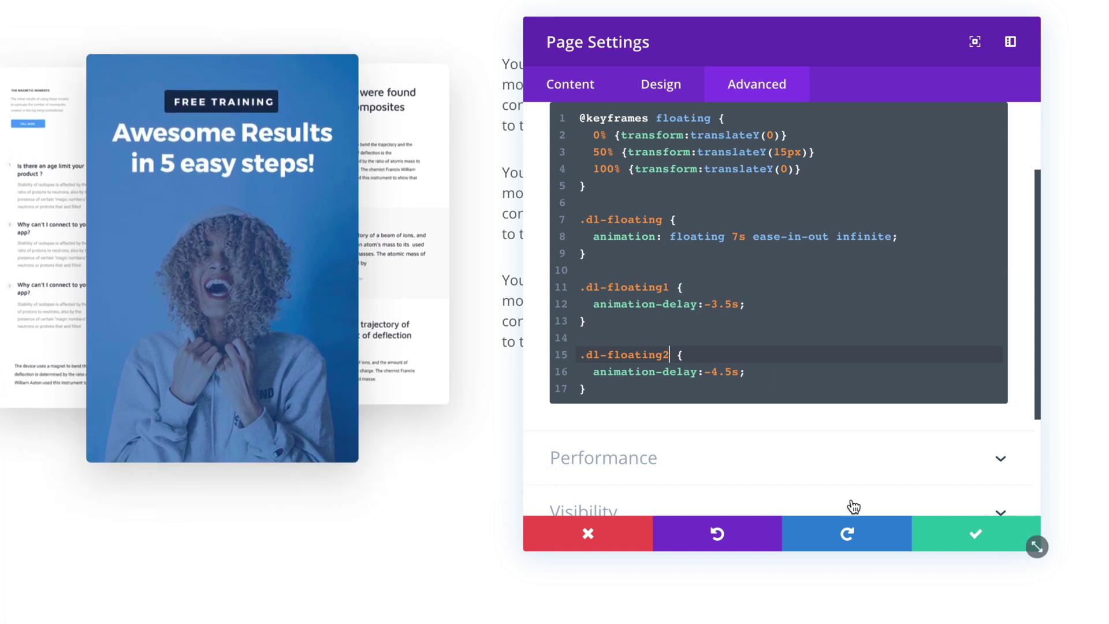
- Save the page CSS and give the first image a 50px top margin
{"action": "left_click", "coordinate": [974, 538]}
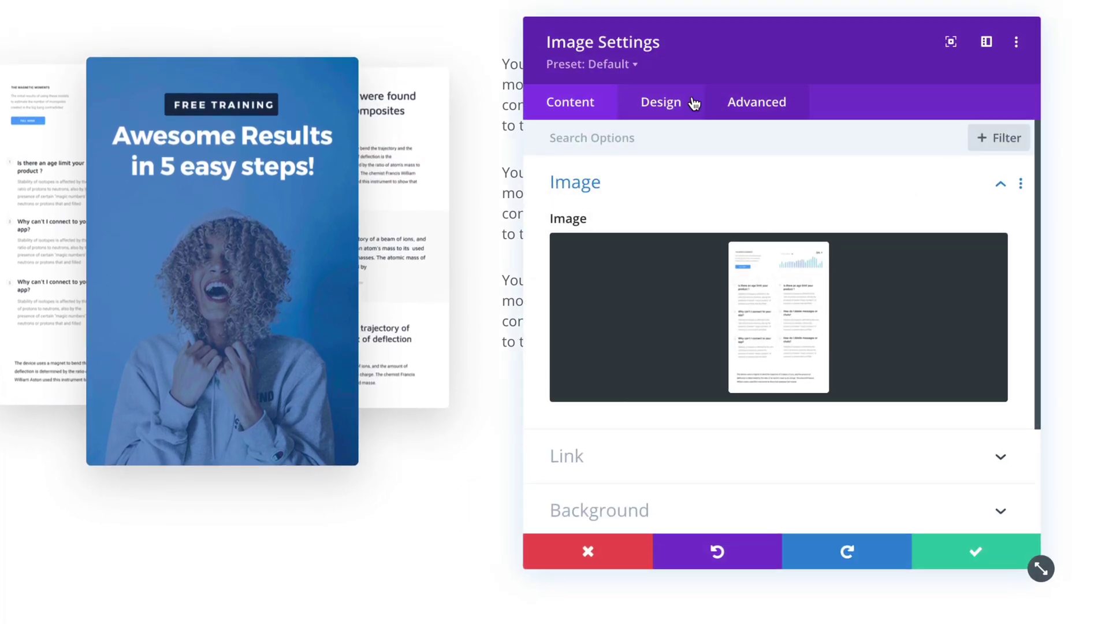
{"action": "left_click", "coordinate": [664, 108]}
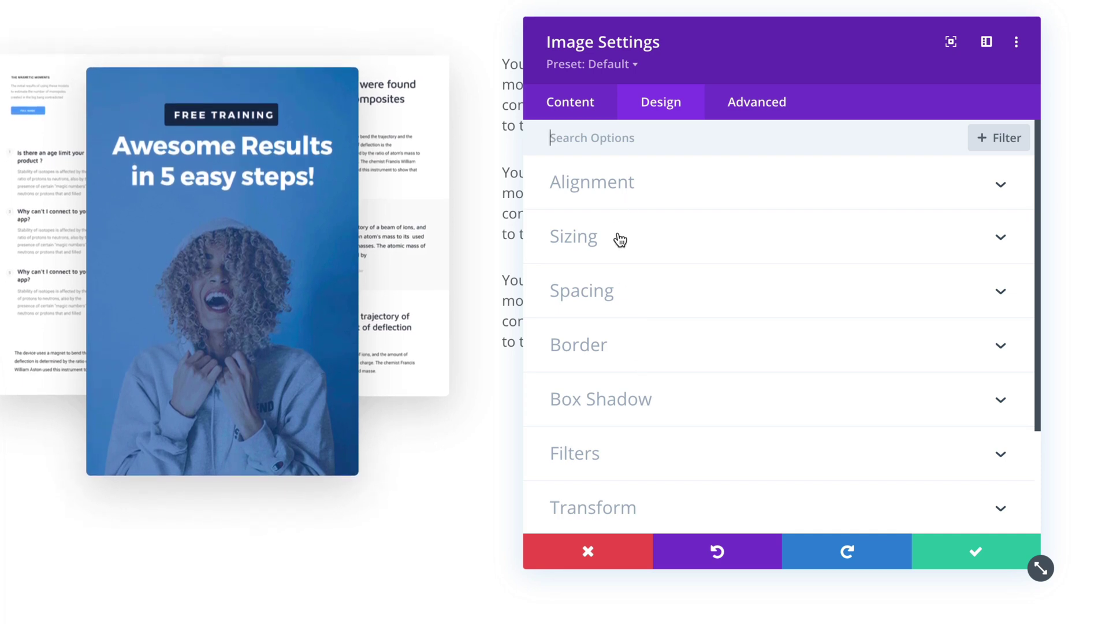
{"action": "left_click", "coordinate": [619, 289]}
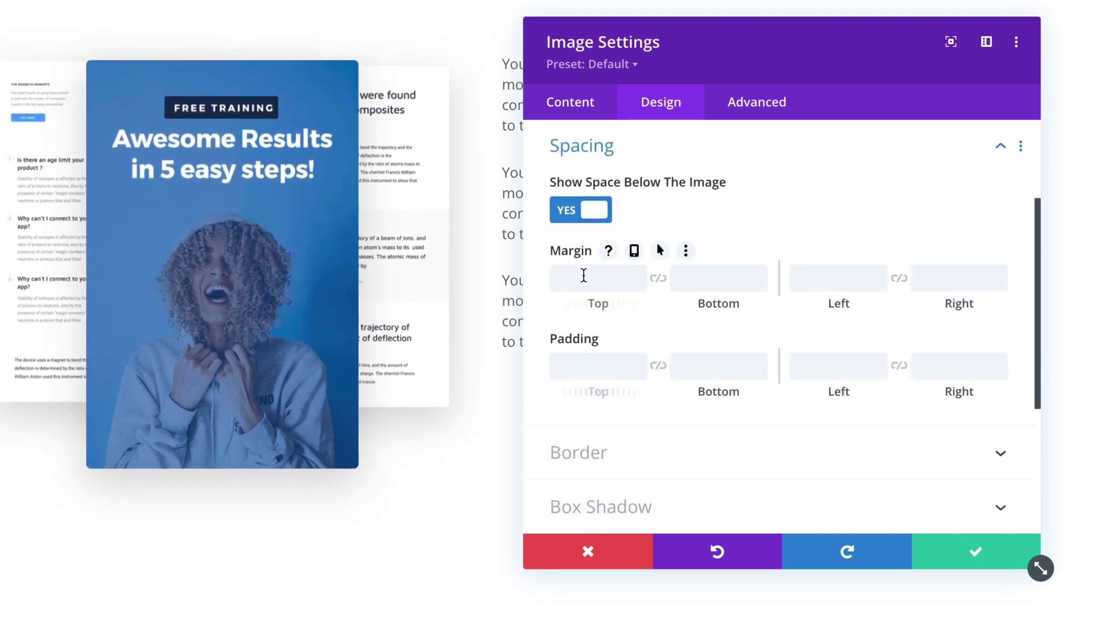
{"action": "left_click", "coordinate": [583, 275]}
{"action": "type", "text": "50"}
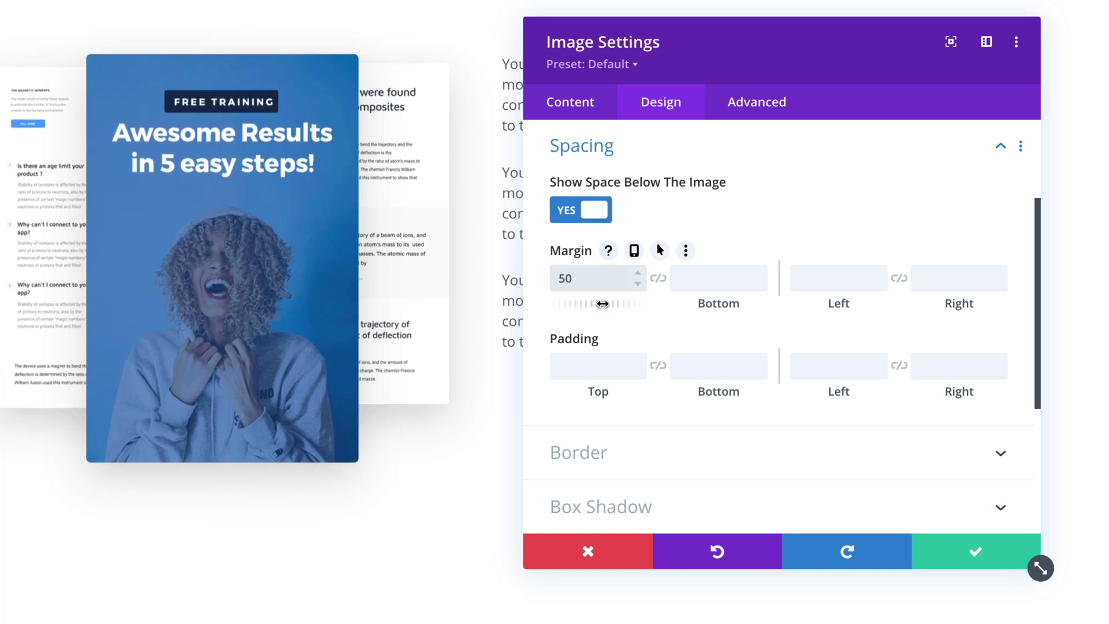
{"action": "left_click", "coordinate": [602, 304]}
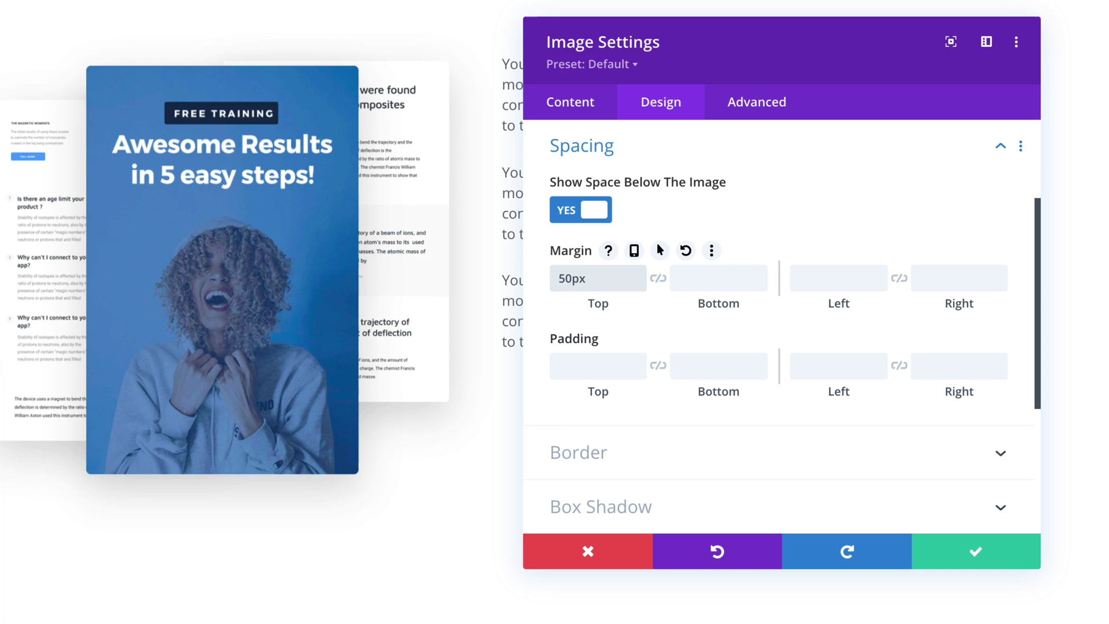
- Give another stacked image a 30px top margin and save its settings
{"action": "left_click", "coordinate": [601, 107]}
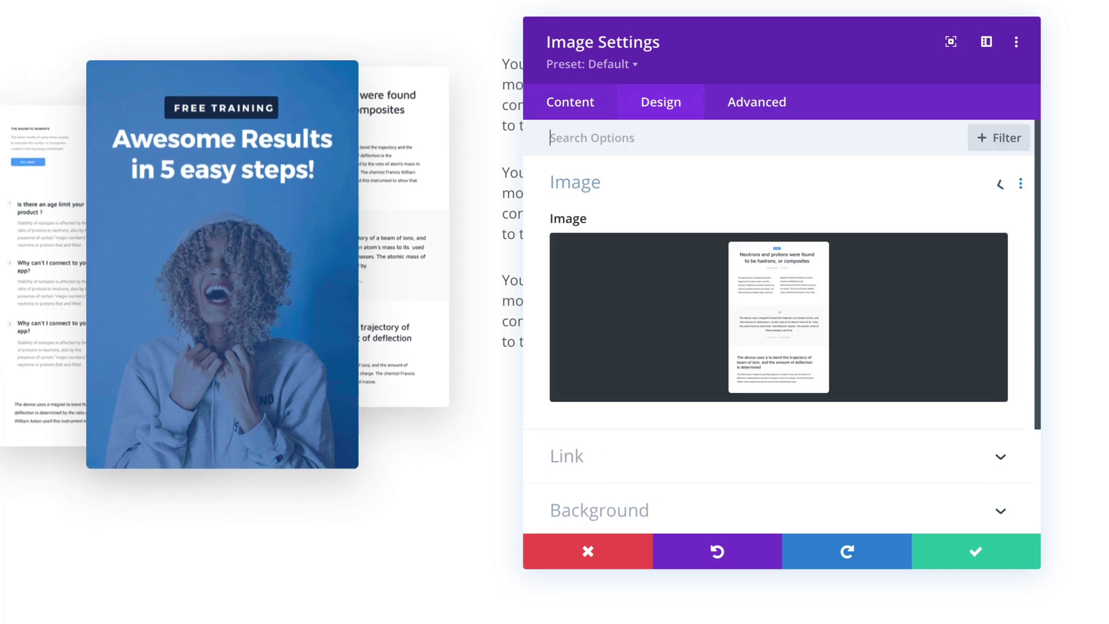
{"action": "left_click", "coordinate": [652, 102]}
{"action": "left_click", "coordinate": [612, 156]}
{"action": "left_click", "coordinate": [576, 282]}
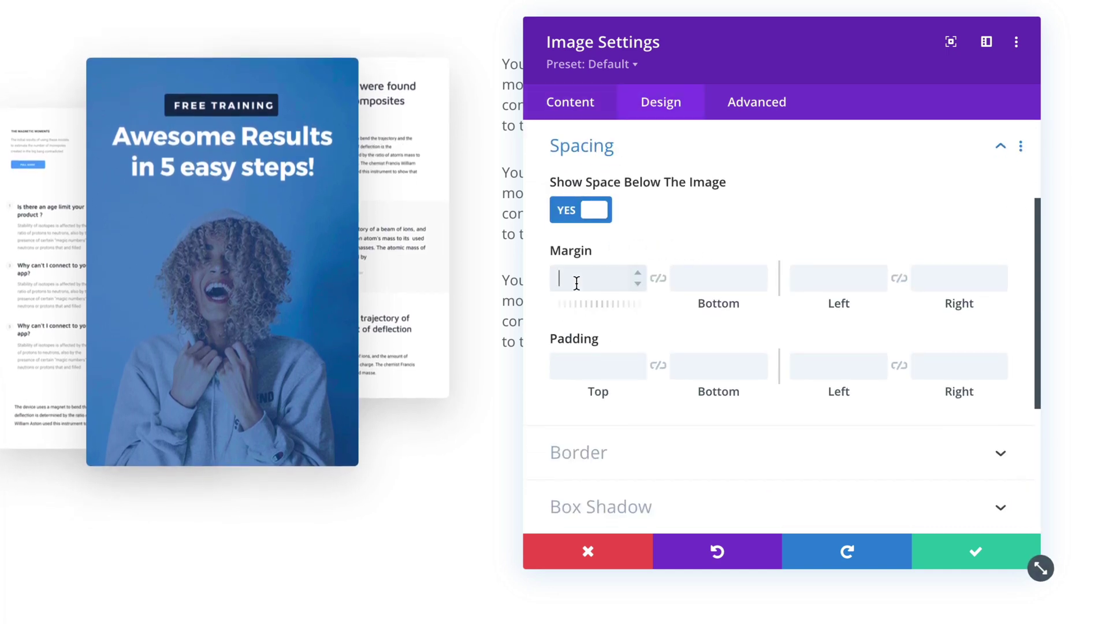
{"action": "type", "text": "40px"}
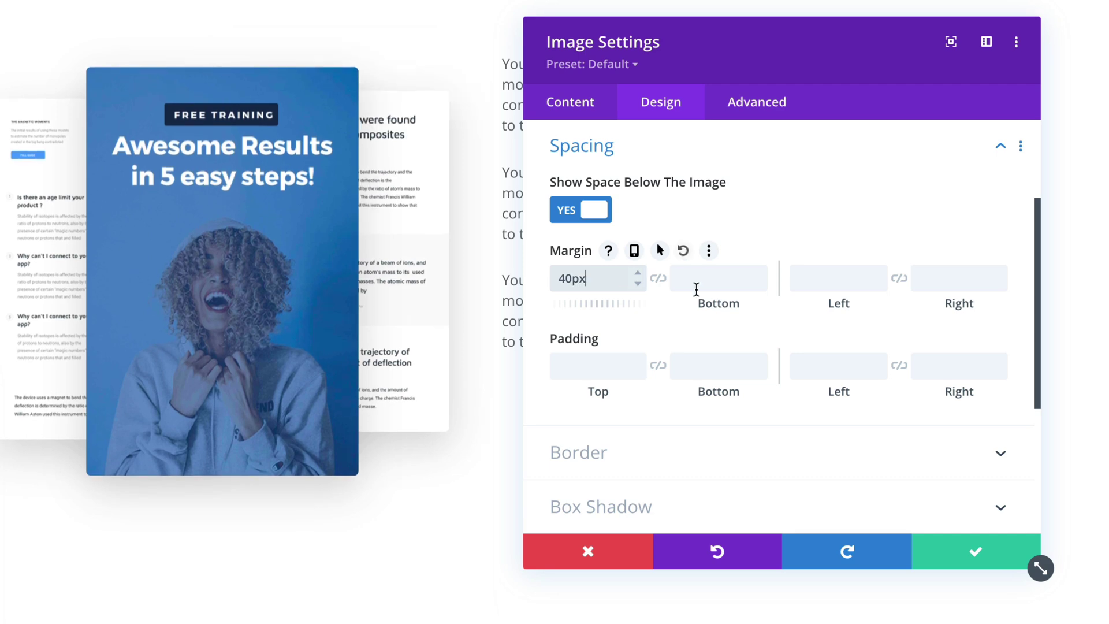
{"action": "left_click", "coordinate": [505, 515]}
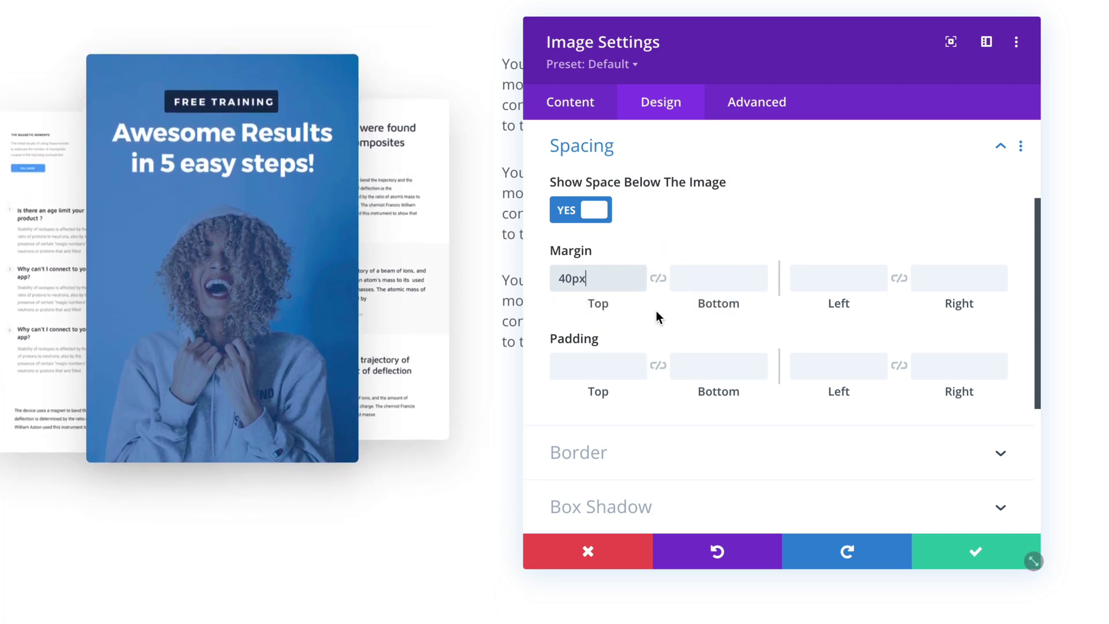
{"action": "left_click_drag", "start_coordinate": [564, 278], "coordinate": [548, 283]}
{"action": "type", "text": "3"}
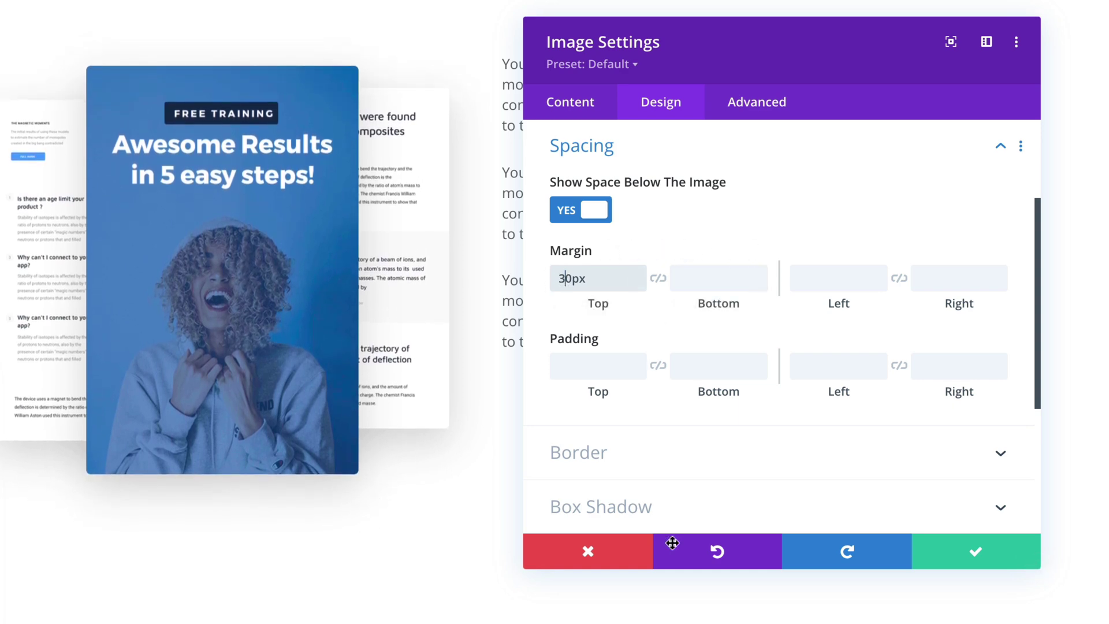
{"action": "left_click", "coordinate": [968, 554]}
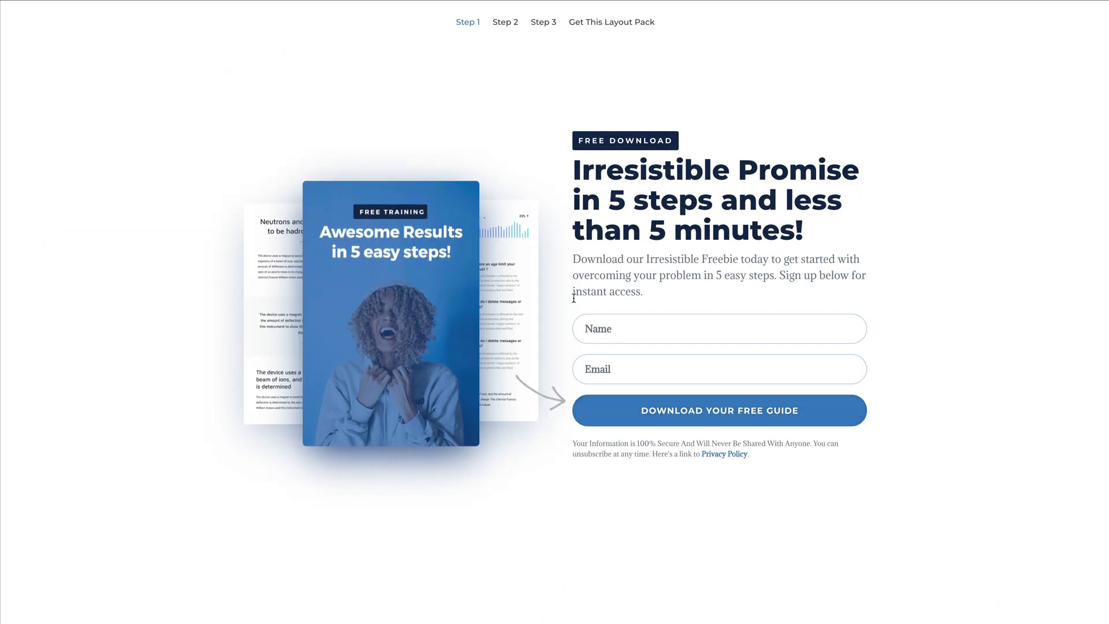
- Visit the Divi Lover demo's Step 2 page, then its Step 3 page
{"action": "left_click", "coordinate": [500, 26]}
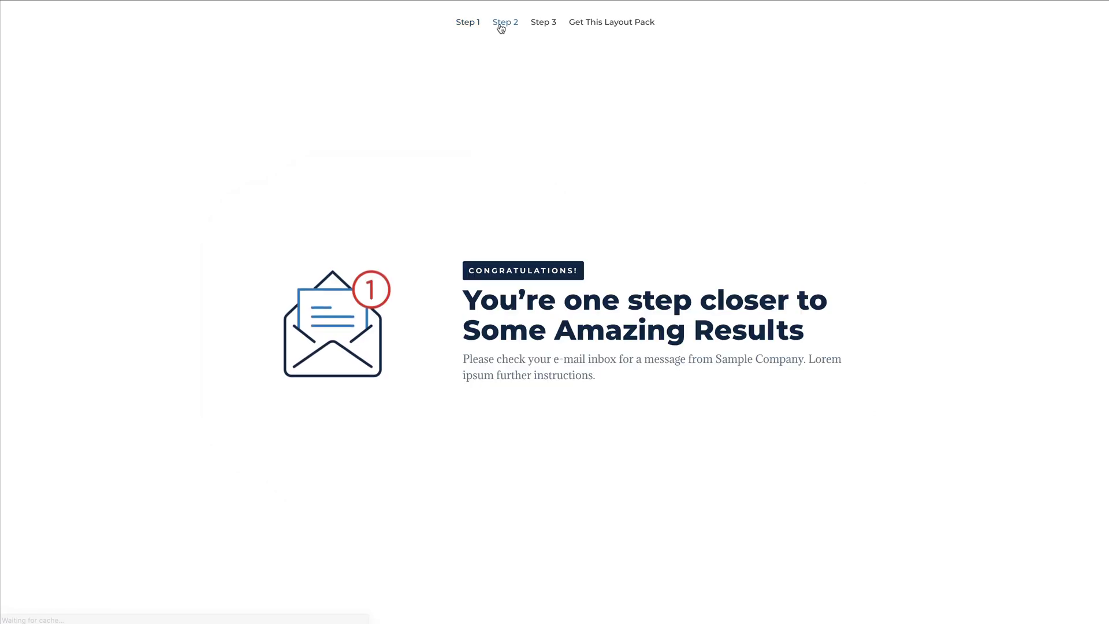
{"action": "left_click", "coordinate": [546, 27]}
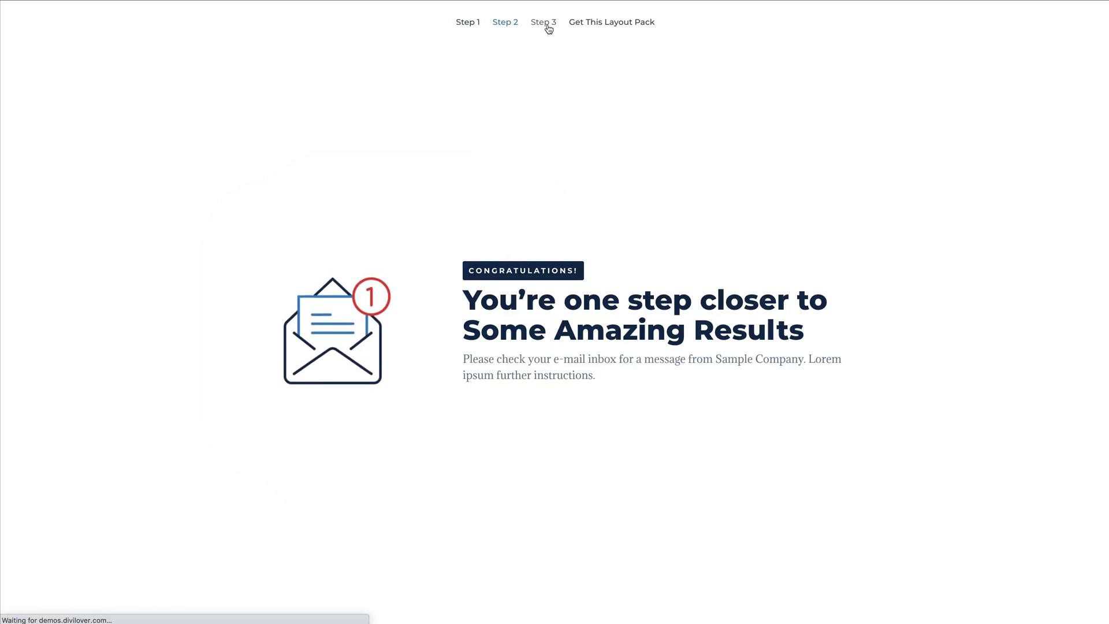